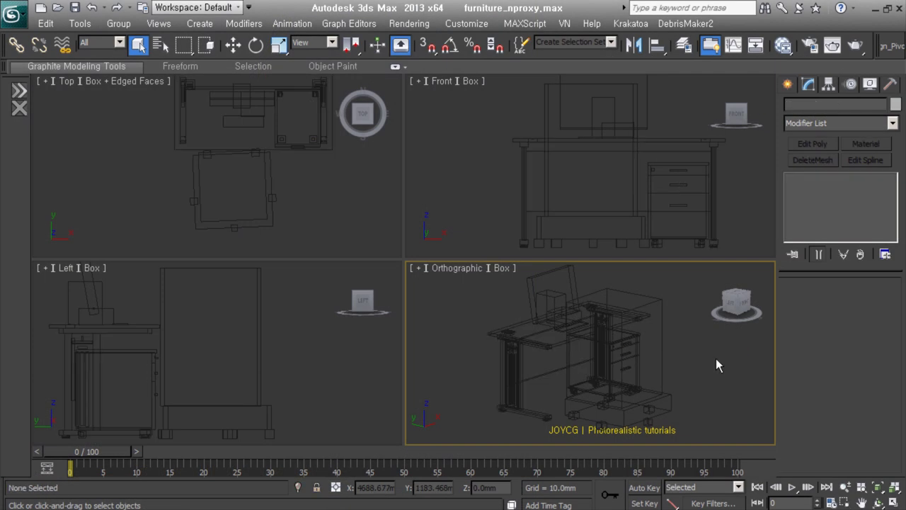
Switch the Orthographic viewport's shading to Wireframe
click(509, 270)
click(534, 309)
Select the chair's base object and display edged faces to inspect the legs
drag(492, 122, 494, 118)
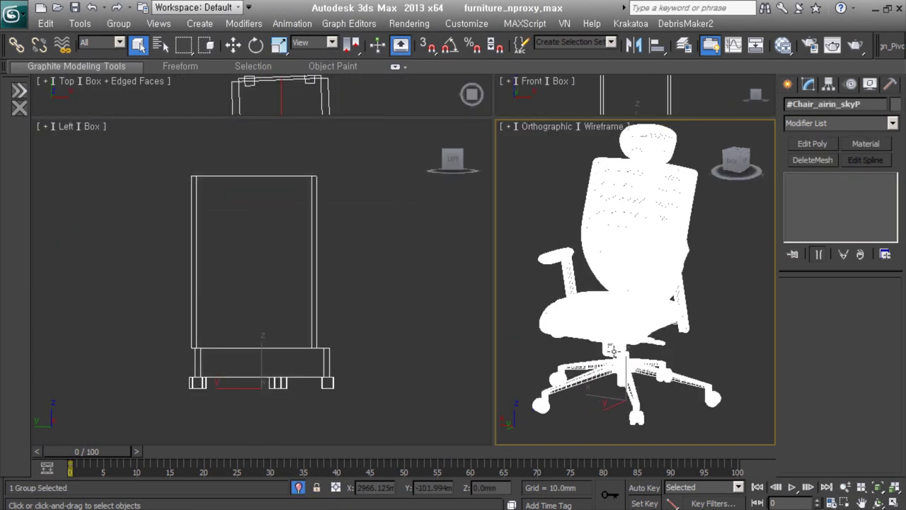
key(w)
click(627, 375)
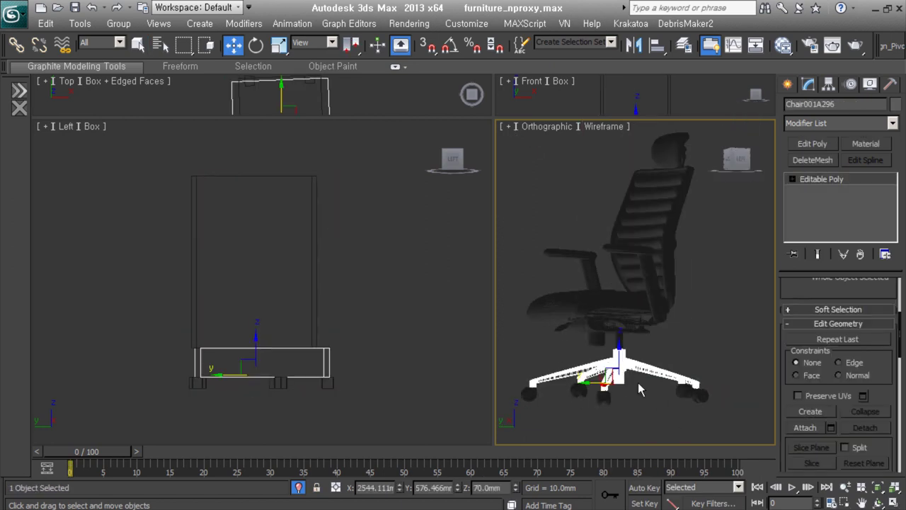
click(659, 388)
click(629, 377)
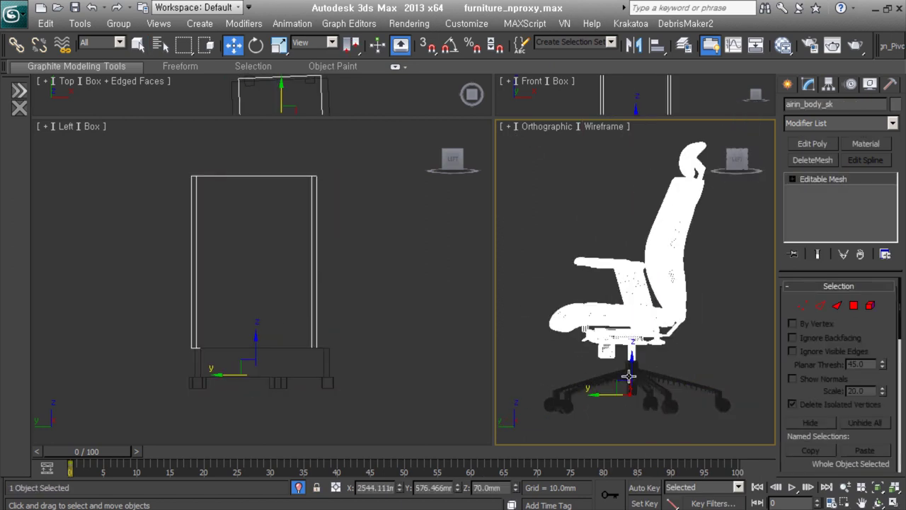
click(633, 366)
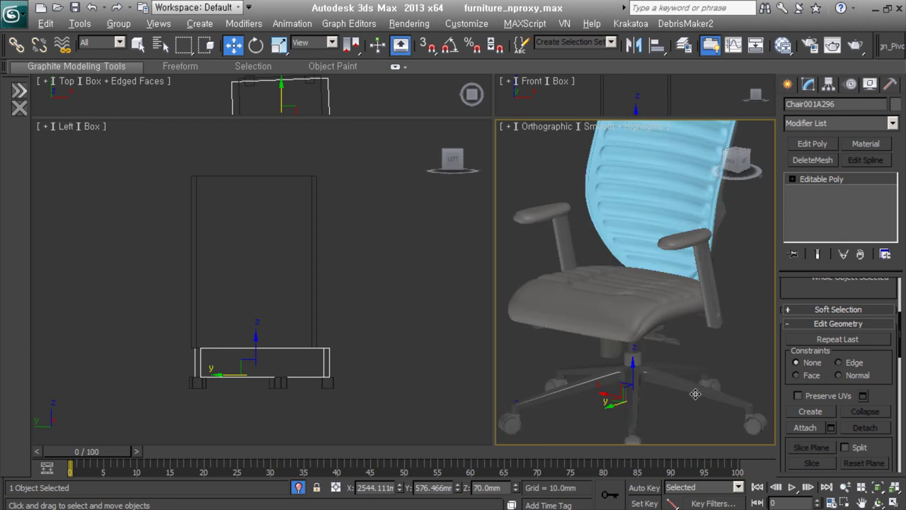
key(F4)
scroll(679, 312, up, 10)
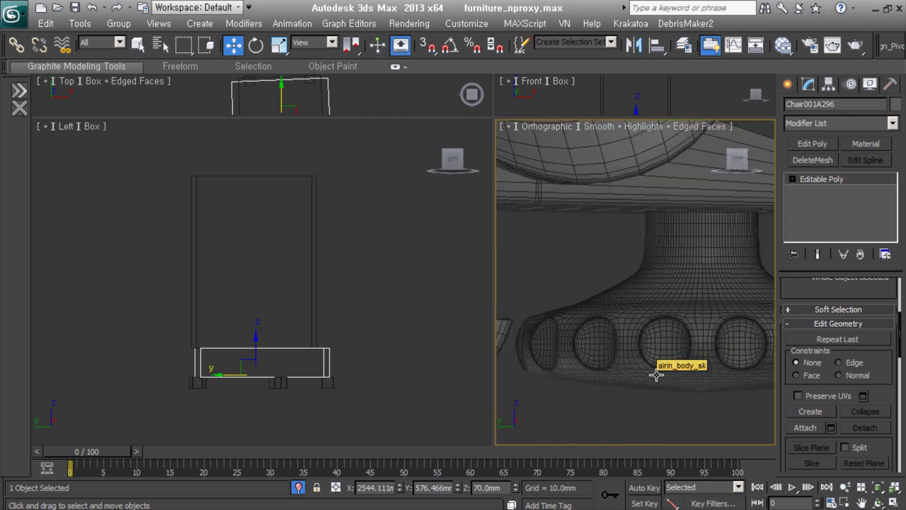
scroll(657, 375, down, 10)
scroll(637, 417, up, 5)
scroll(681, 348, up, 5)
alt+middle_drag(681, 348, 697, 361)
Clear the base's edge selection and attach the seat and back to the base
key(2)
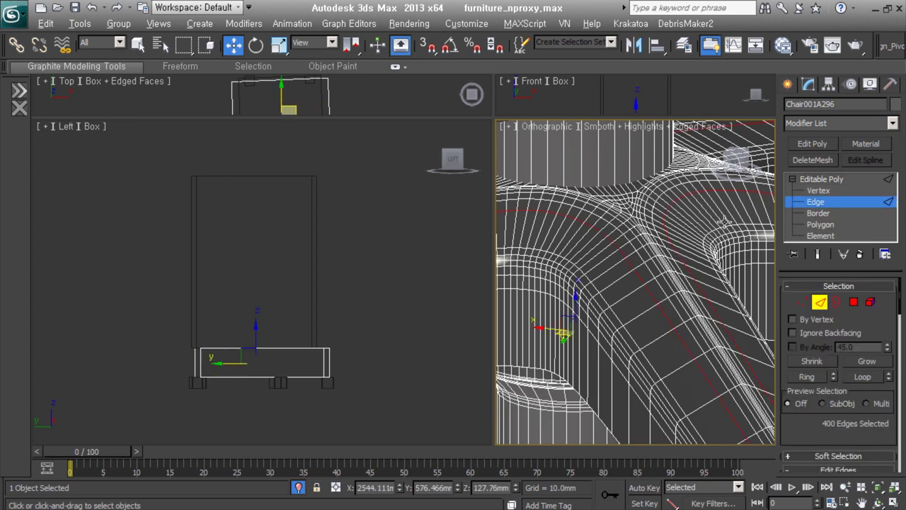
click(764, 391)
scroll(674, 398, down, 3)
scroll(674, 398, down, 2)
key(w)
key(2)
scroll(718, 374, down, 2)
scroll(718, 374, down, 3)
scroll(718, 376, down, 2)
scroll(819, 414, down, 5)
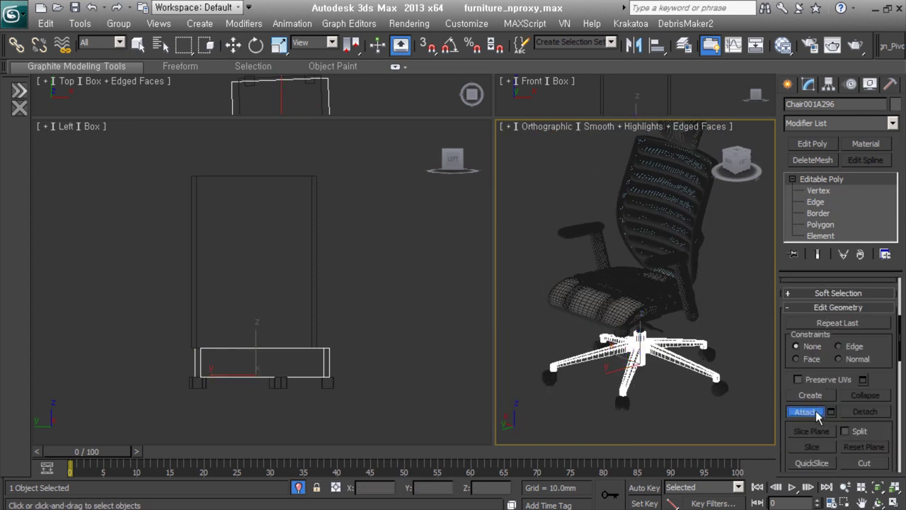
click(640, 314)
mouse_move(640, 313)
alt+middle_down()
mouse_move(683, 225)
mouse_move(666, 234)
alt+middle_up()
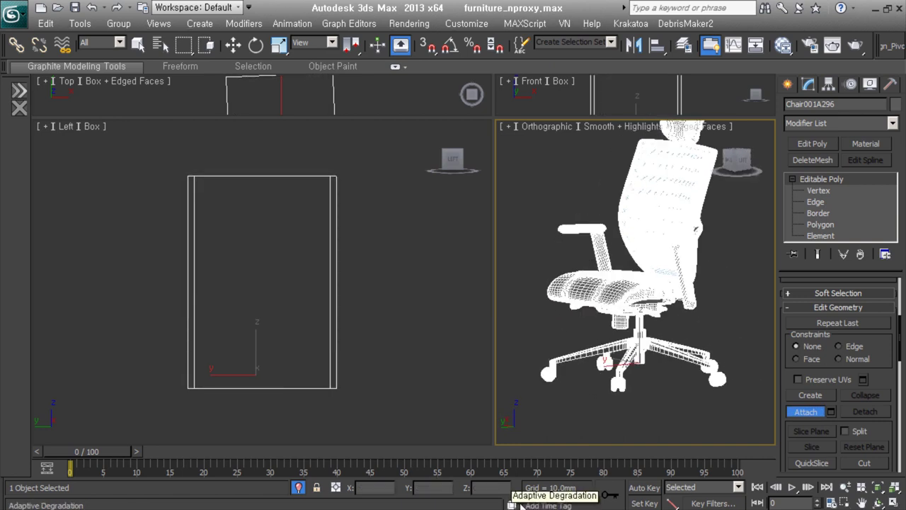
mouse_move(513, 504)
alt+middle_down()
mouse_move(538, 350)
mouse_move(545, 384)
alt+middle_up()
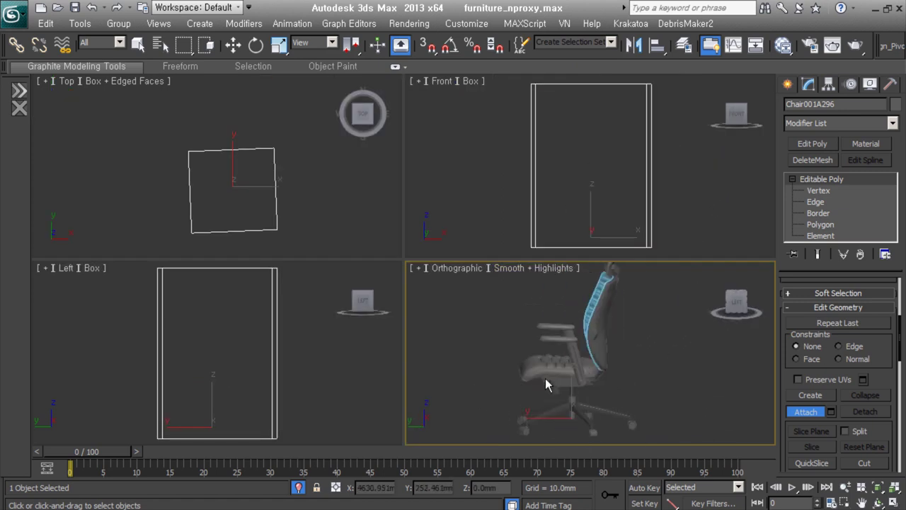
Draw a Plane in the Top view and align it beneath the chair
click(787, 83)
click(868, 233)
drag(291, 163, 344, 211)
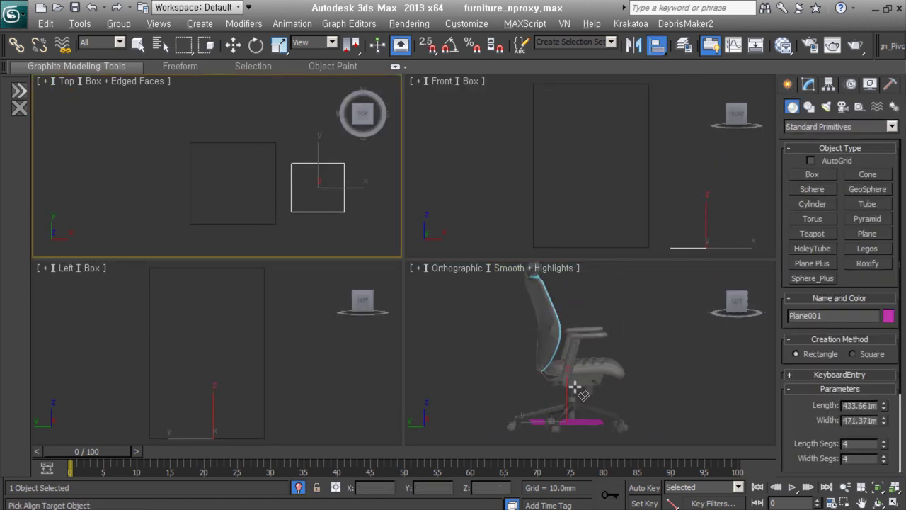
click(577, 388)
click(456, 375)
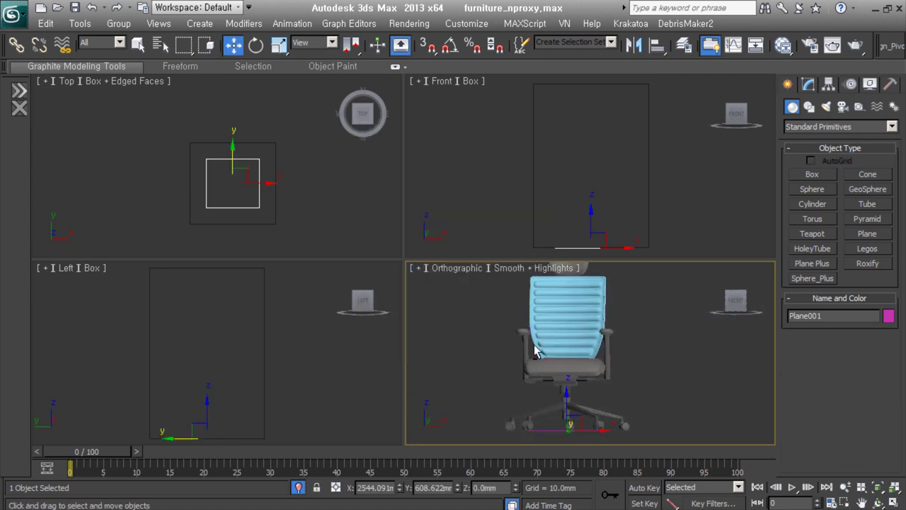
Pick the chair's material from the scene in the Slate Material Editor
click(782, 45)
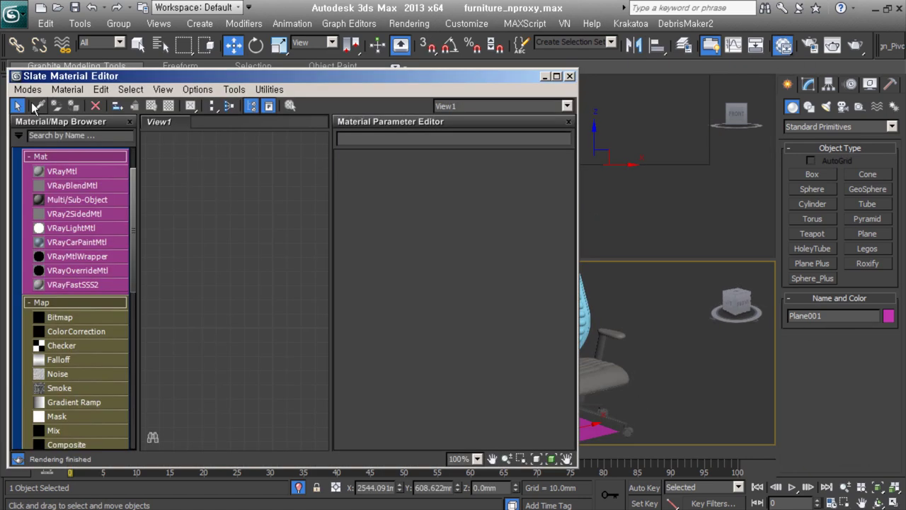
click(605, 438)
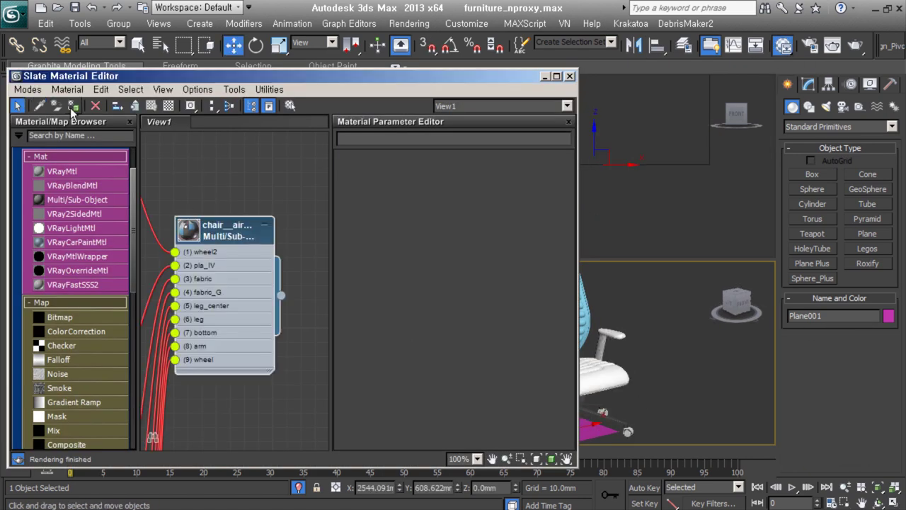
alt+middle_drag(637, 340, 632, 409)
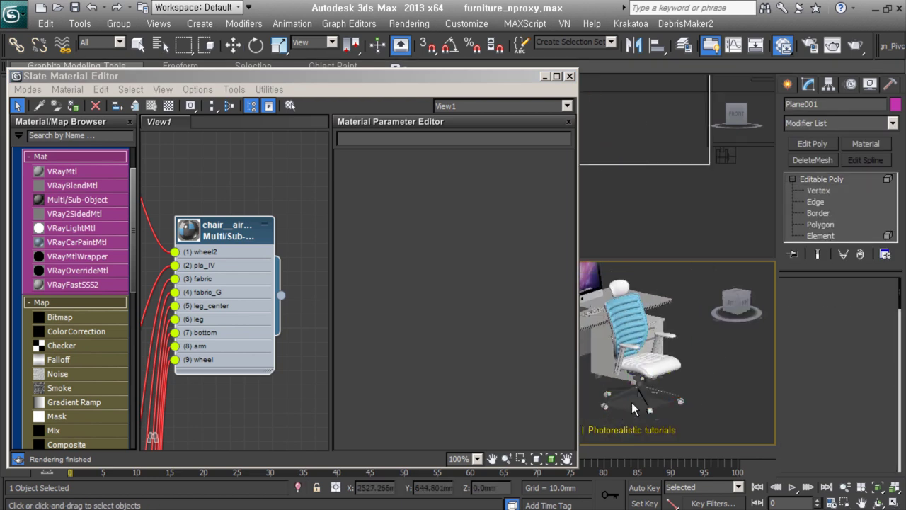
key(m)
Make a copy of the chair beside the original
alt+middle_drag(604, 374, 572, 397)
shift+drag(572, 398, 672, 375)
click(457, 323)
middle_drag(731, 365, 666, 390)
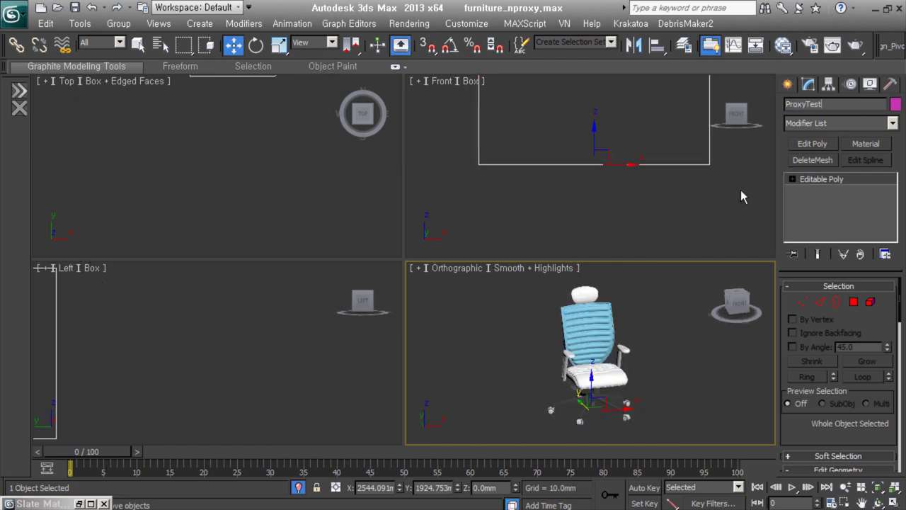
Export the chair as V-Ray mesh ProxyTest.vrmesh into H:\2014-VPE_S6\Maps
key(F4)
right_click(658, 281)
click(683, 464)
click(549, 119)
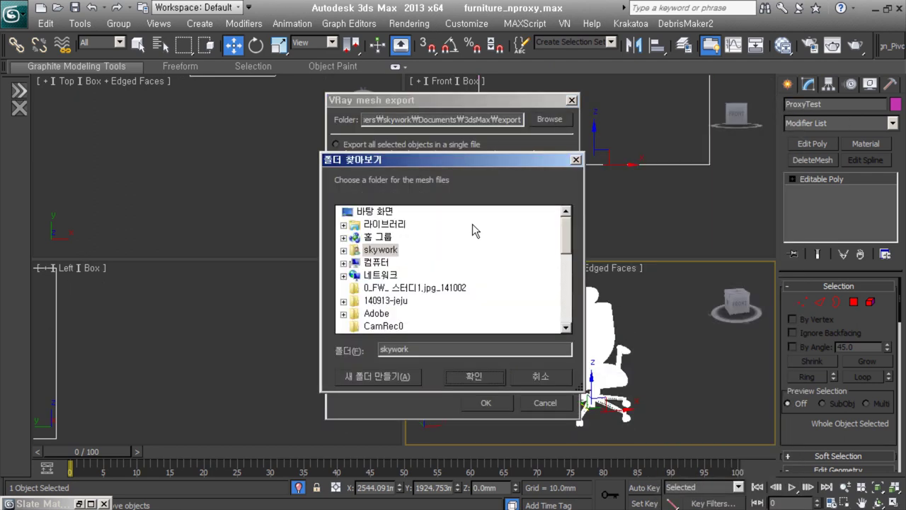
click(343, 262)
double_click(385, 239)
scroll(424, 283, down, 5)
click(384, 330)
click(473, 376)
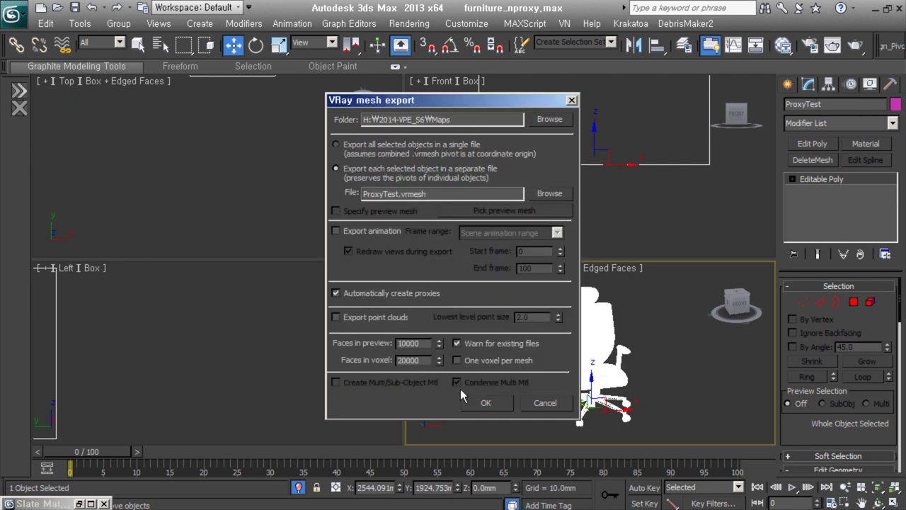
click(486, 402)
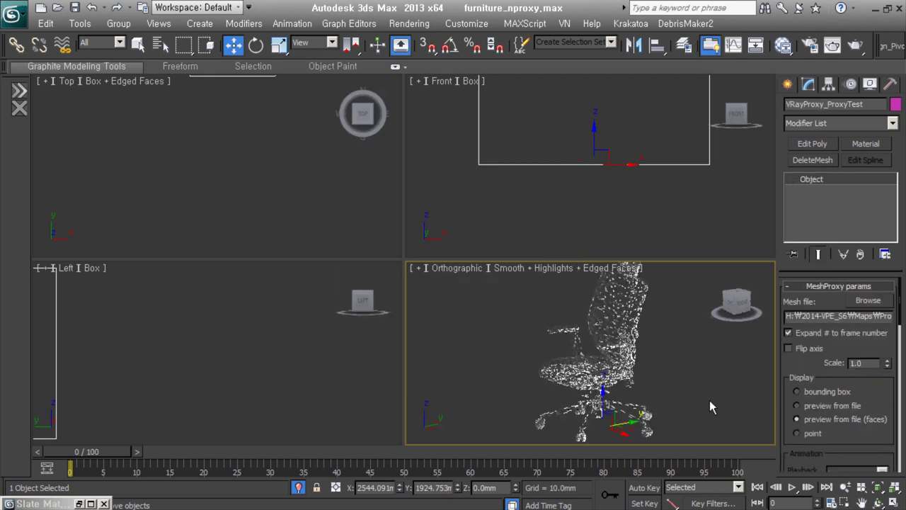
Set the proxy's display to bounding box
alt+middle_drag(596, 317, 539, 332)
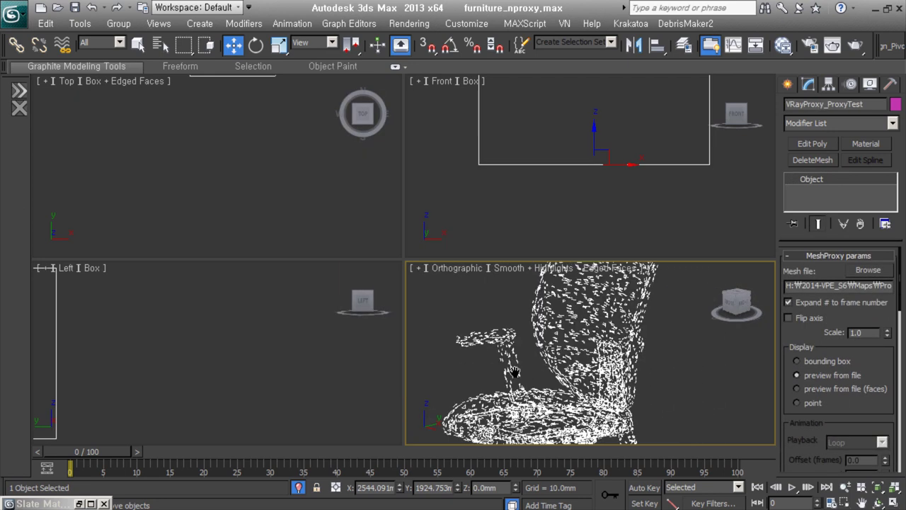
click(821, 361)
scroll(543, 396, down, 3)
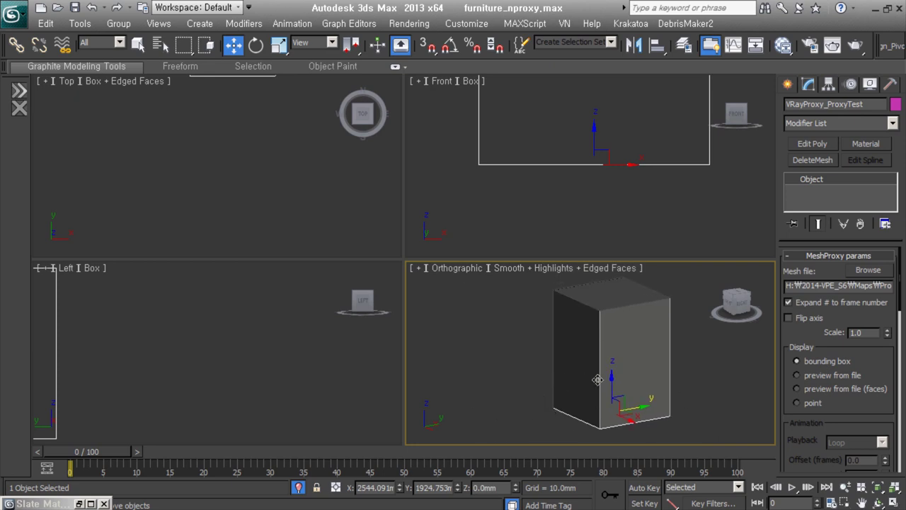
Deselect the proxy chair and select the desk and its leg group
click(450, 389)
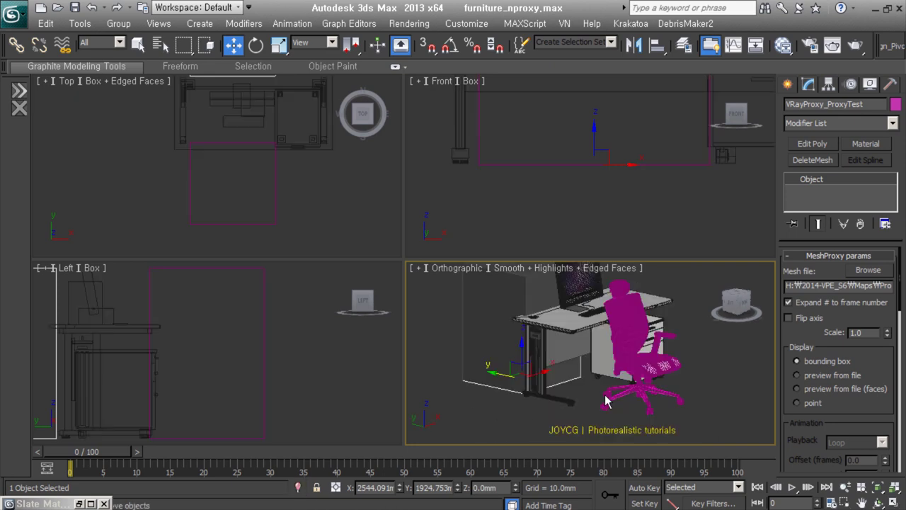
click(623, 357)
scroll(488, 405, up, 3)
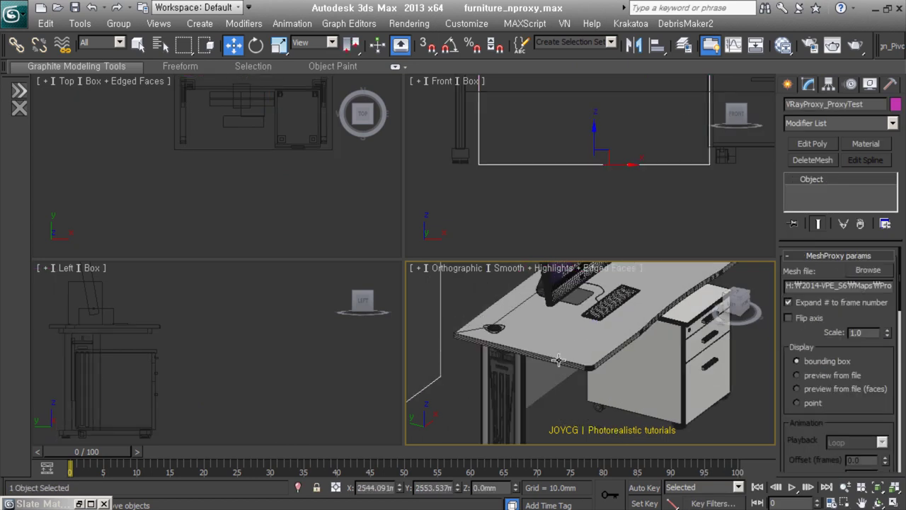
scroll(489, 405, up, 3)
scroll(488, 405, down, 5)
click(516, 368)
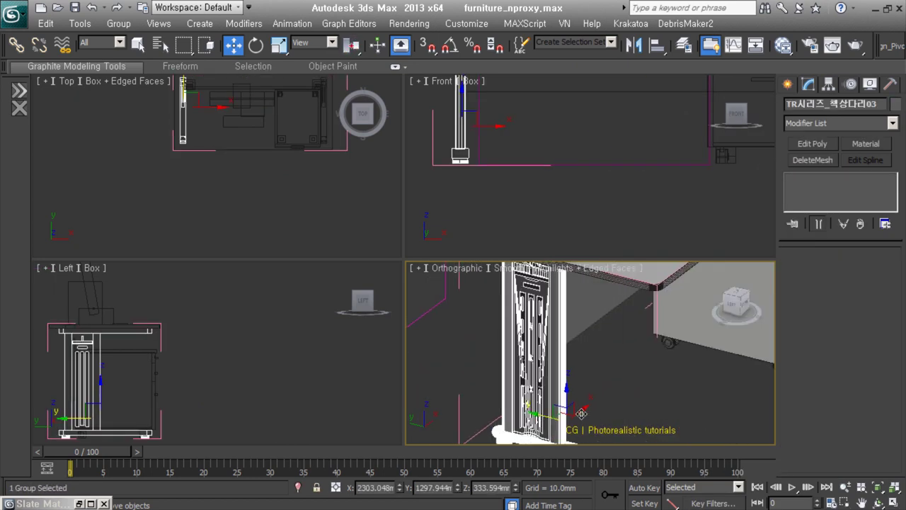
scroll(623, 368, up, 5)
scroll(616, 367, down, 3)
scroll(616, 366, down, 3)
key(ctrl+d)
scroll(616, 369, down, 2)
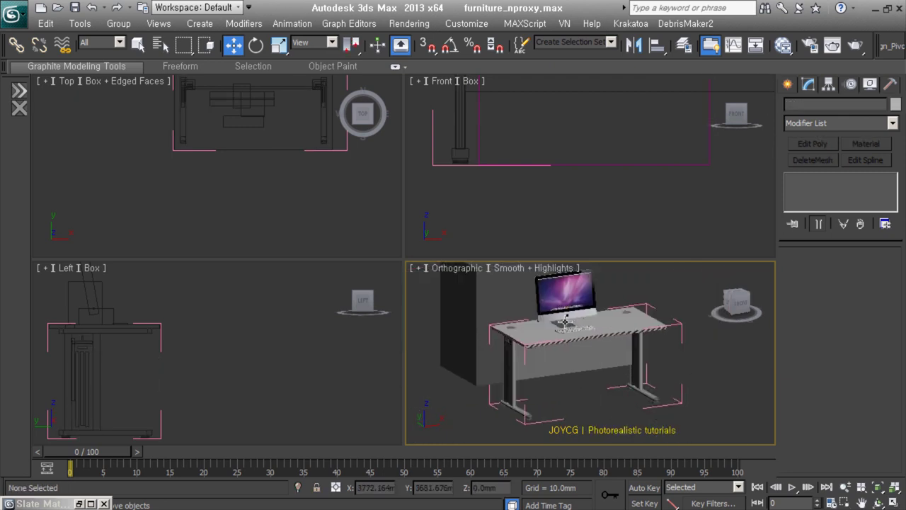
Select and frame the iMac set, then select the round cap on the desk
click(565, 322)
key(z)
scroll(561, 317, down, 3)
scroll(538, 333, down, 3)
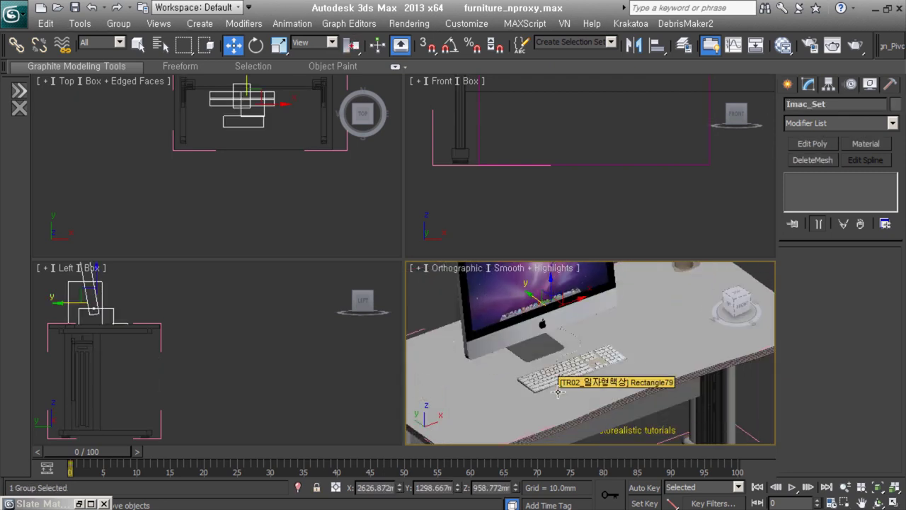
click(520, 342)
scroll(514, 342, up, 5)
scroll(512, 341, down, 3)
scroll(520, 358, down, 2)
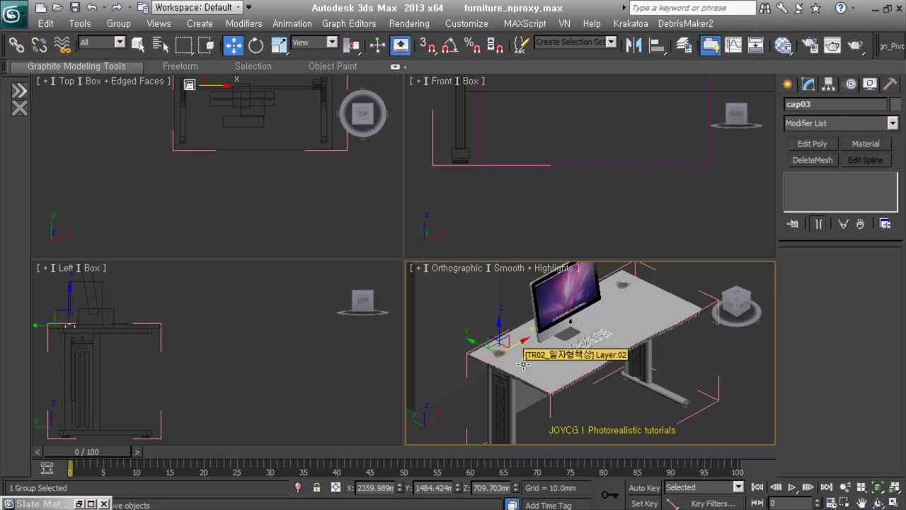
scroll(587, 362, down, 3)
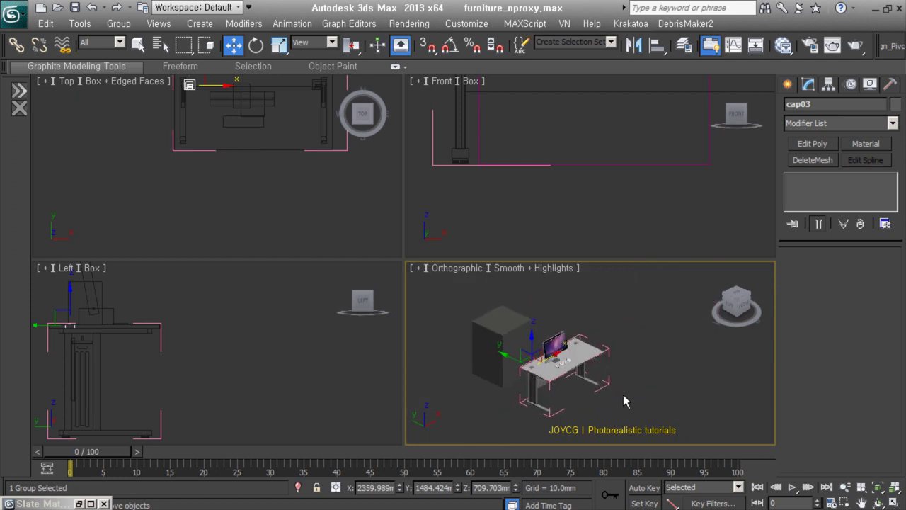
scroll(583, 405, up, 3)
Convert the desk to Editable Poly and attach all its listed parts into one object
click(584, 406)
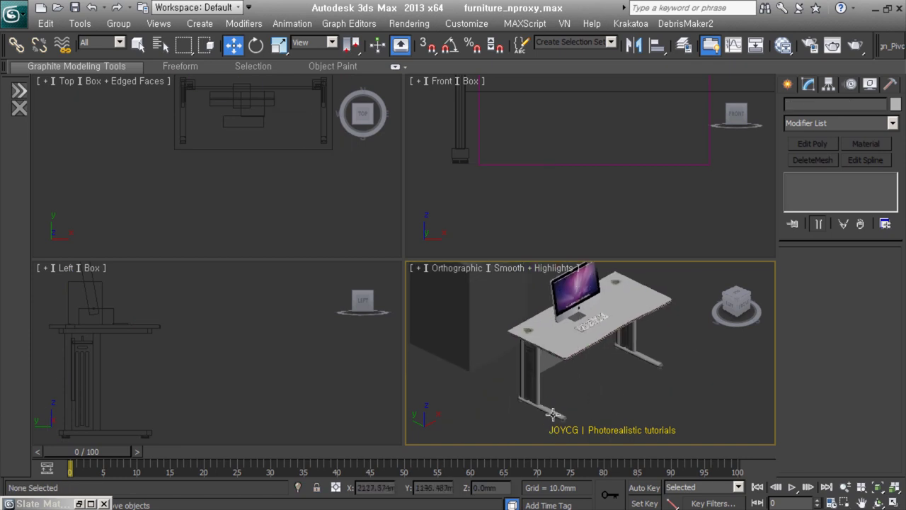
click(523, 420)
alt+middle_drag(523, 420, 666, 315)
click(106, 24)
click(131, 54)
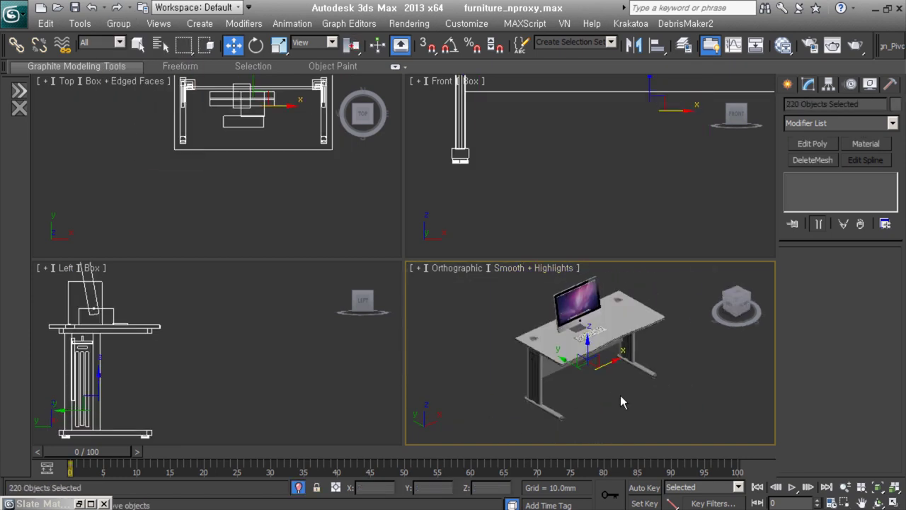
click(620, 395)
click(831, 418)
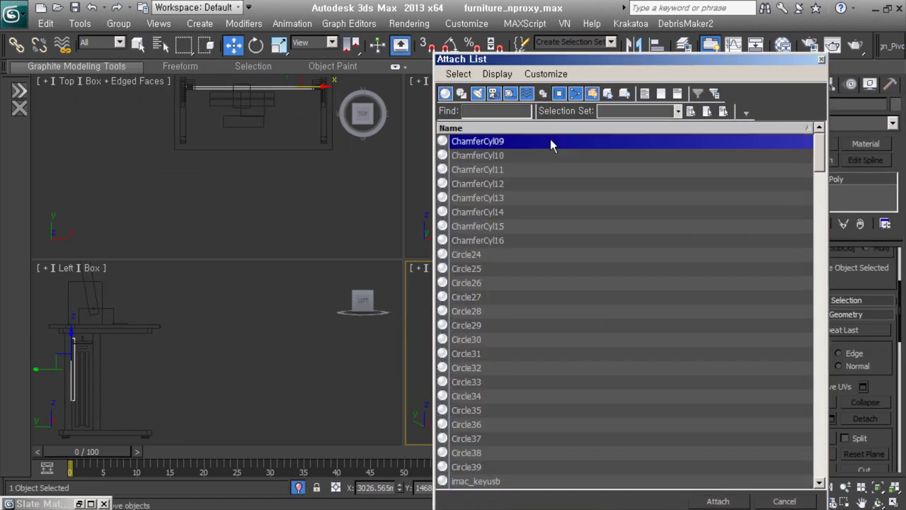
double_click(642, 249)
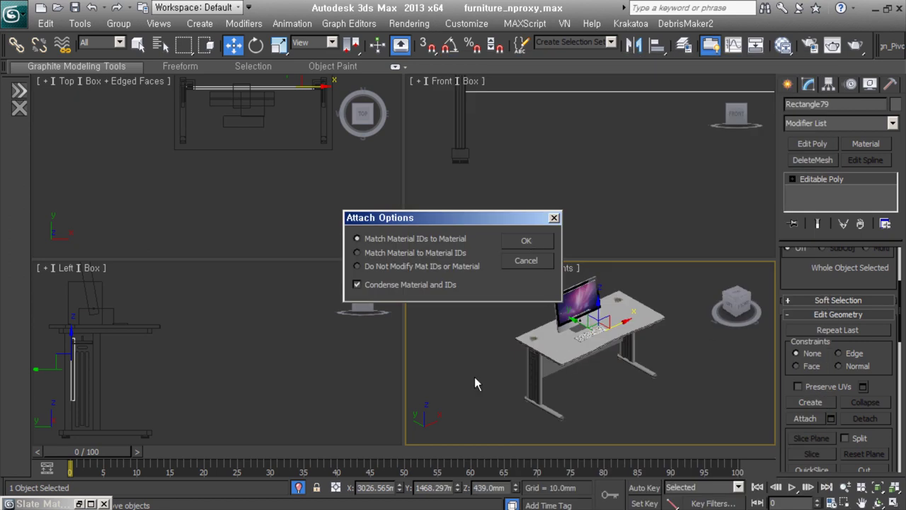
key(Return)
Draw a small plane, convert it to Editable Poly, and align it under the desk
drag(607, 368, 604, 405)
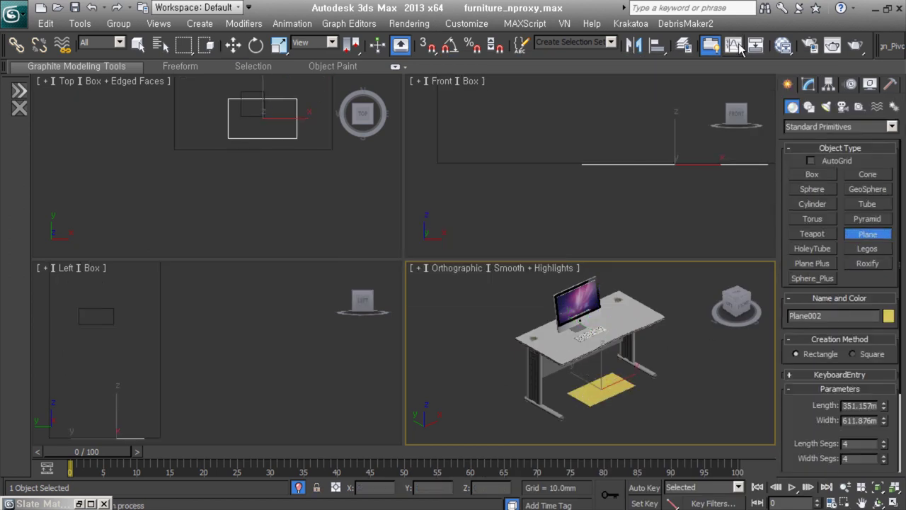
click(739, 46)
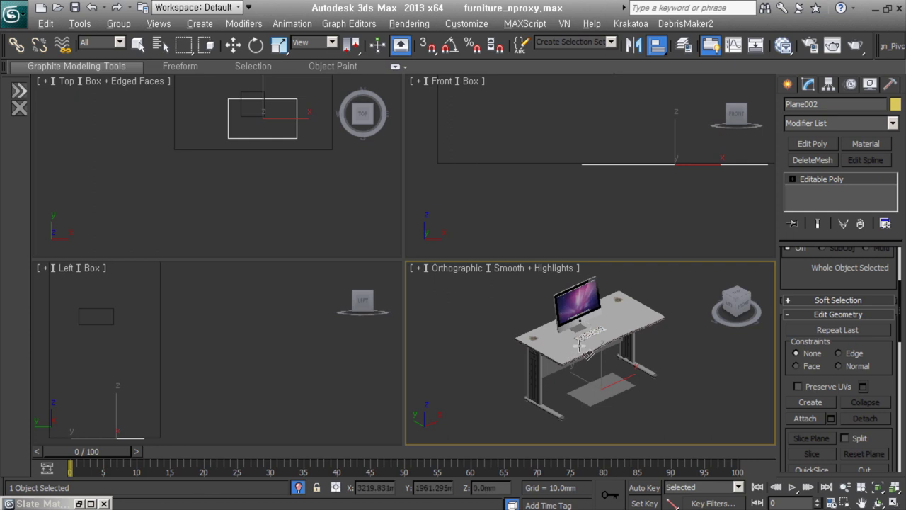
click(579, 344)
click(457, 376)
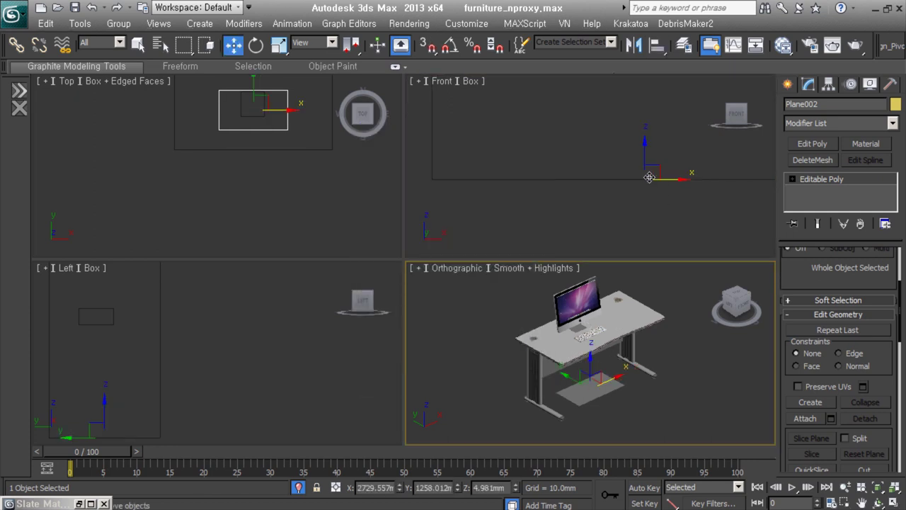
key(5)
Rename the desk and export it as proxy proxytest_desk.vrmesh, auto-creating the proxy
double_click(835, 104)
text(pl)
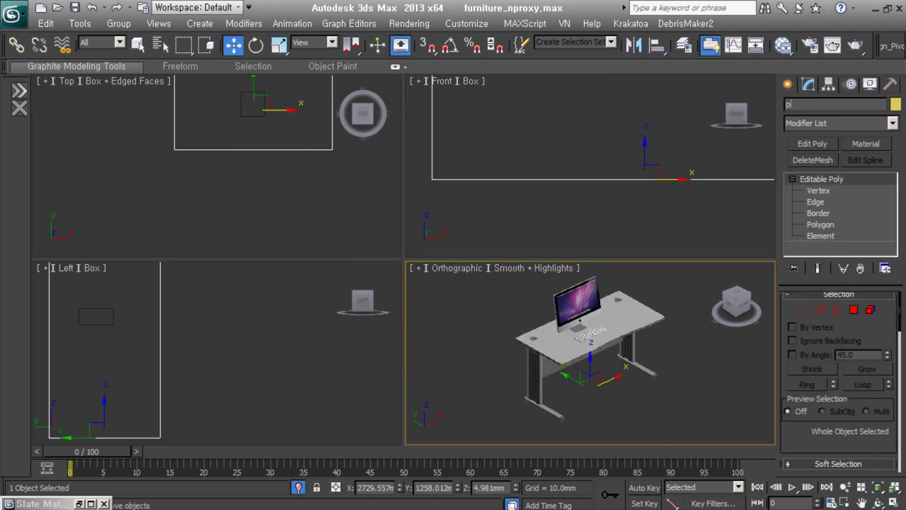
key(Return)
right_click(641, 382)
click(465, 189)
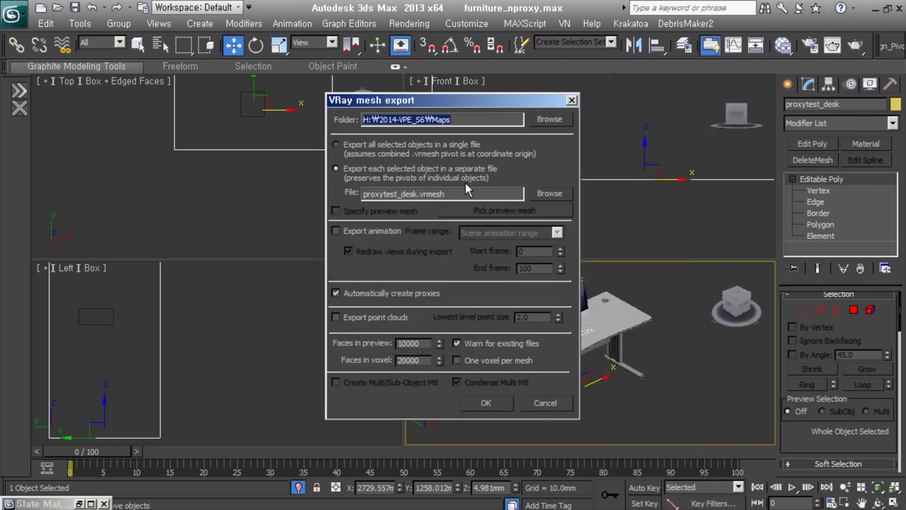
click(488, 403)
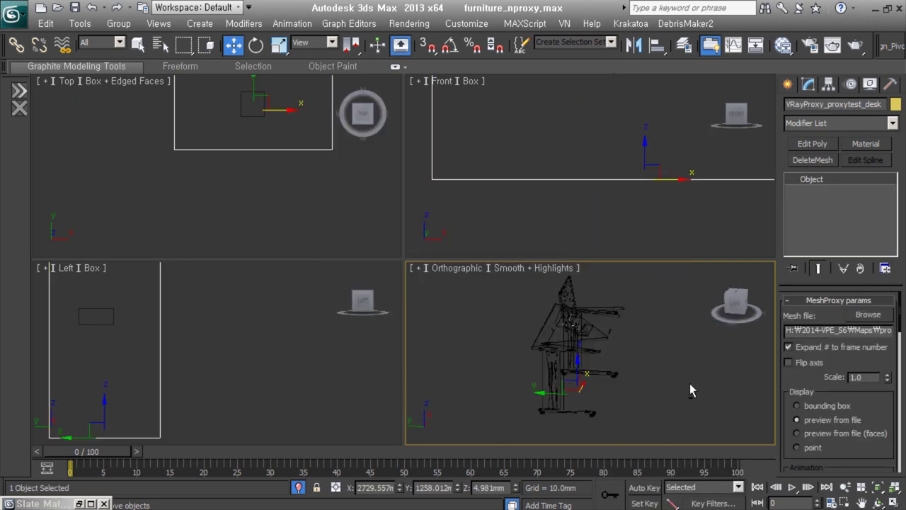
Rotate the desk proxy a few degrees and adjust the view
key(e)
drag(619, 412, 640, 382)
key(w)
alt+middle_drag(641, 383, 655, 337)
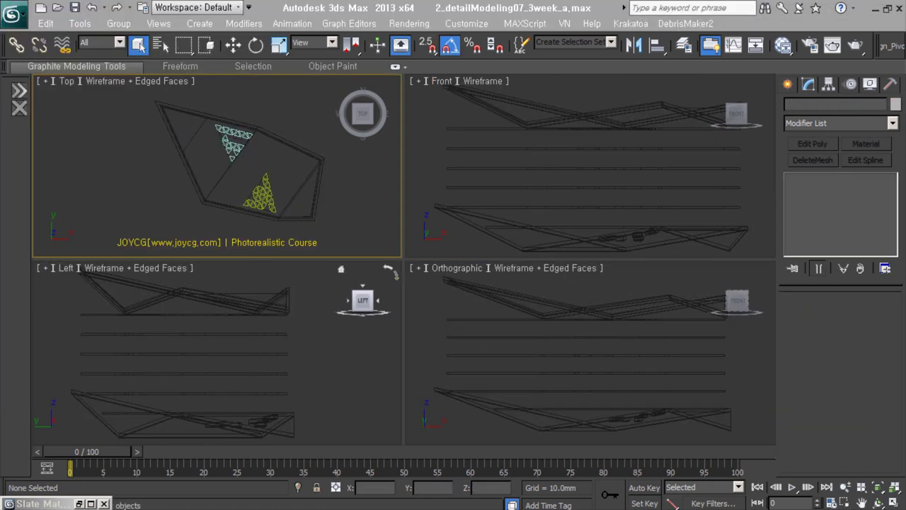
middle_drag(320, 204, 306, 198)
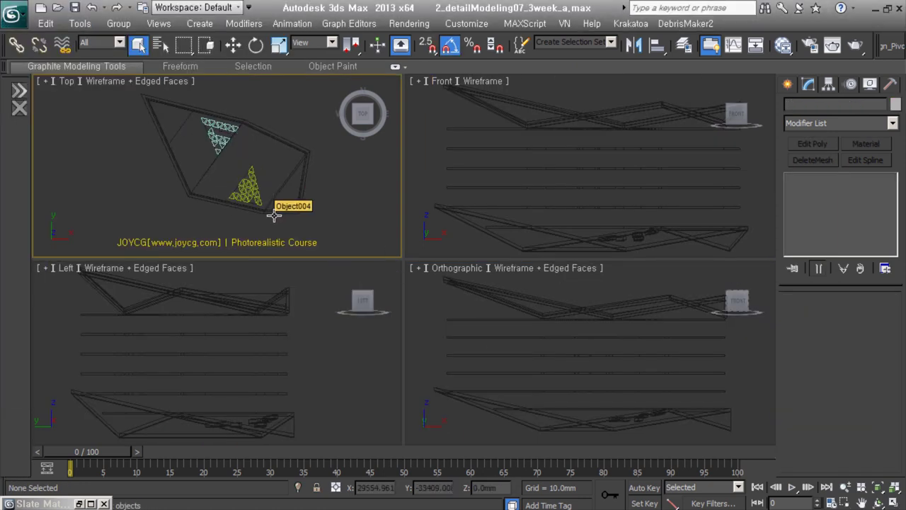
Open the floor plan image 2f.jpg from the dwg folder in Picasa Photo Viewer
click(787, 84)
click(810, 106)
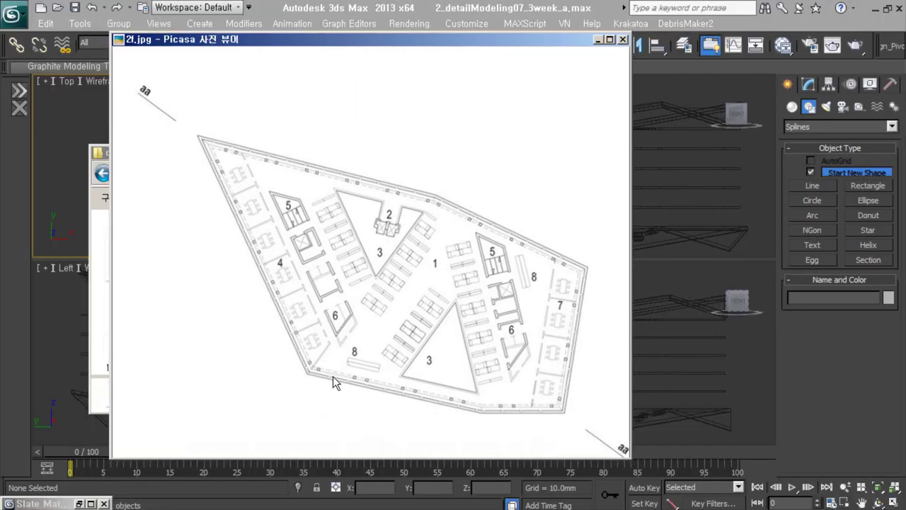
Close the image viewer, expand the DWG layer, and shade the Top view Smooth+Highlights
click(599, 39)
click(397, 147)
click(84, 223)
scroll(278, 234, down, 2)
click(56, 223)
key(F3)
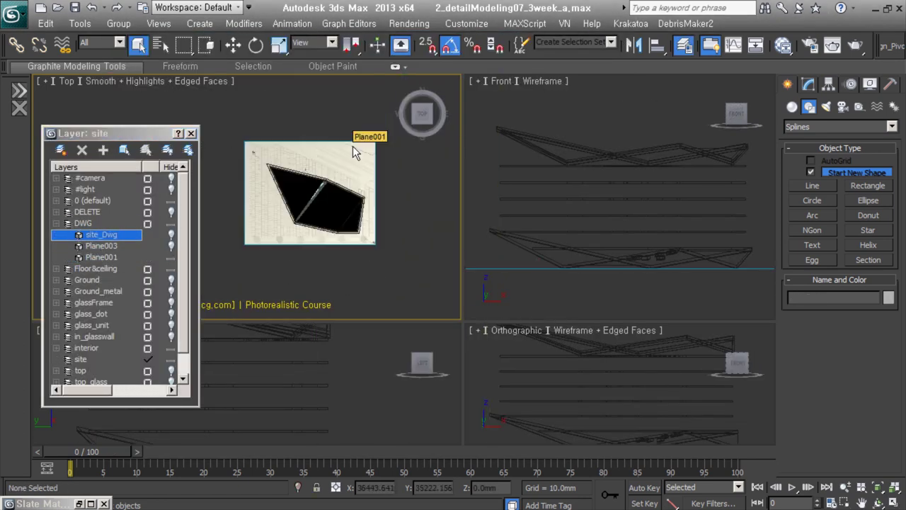
scroll(354, 191, up, 2)
click(401, 153)
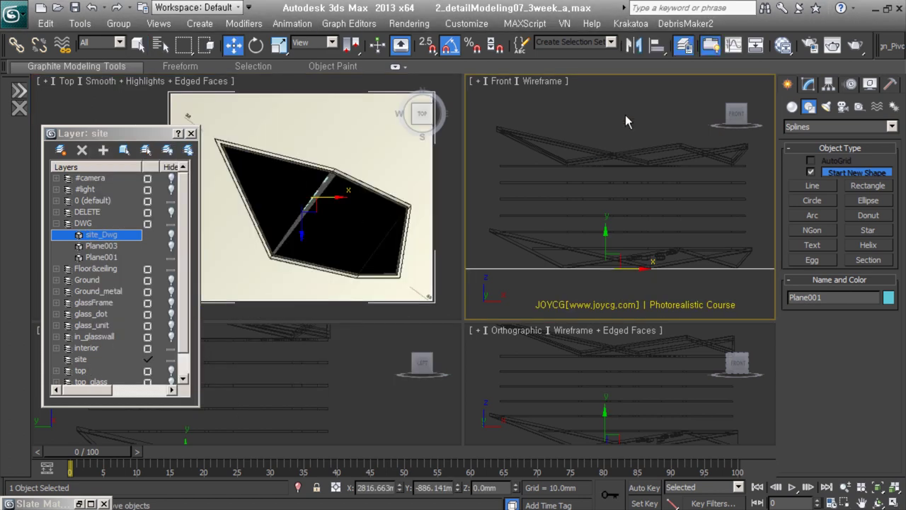
Set floor001's Visibility to 0.0 in its Object Properties
key(w)
scroll(288, 220, up, 2)
click(290, 219)
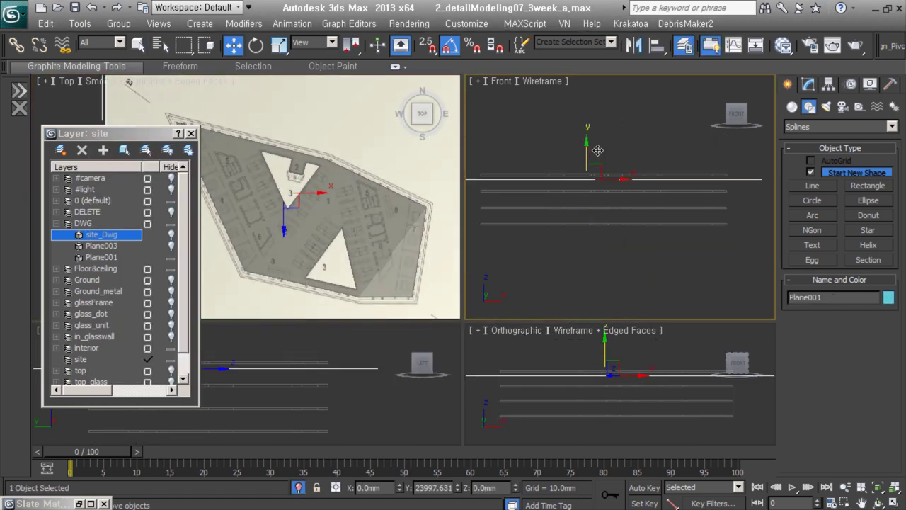
right_click(347, 211)
click(436, 306)
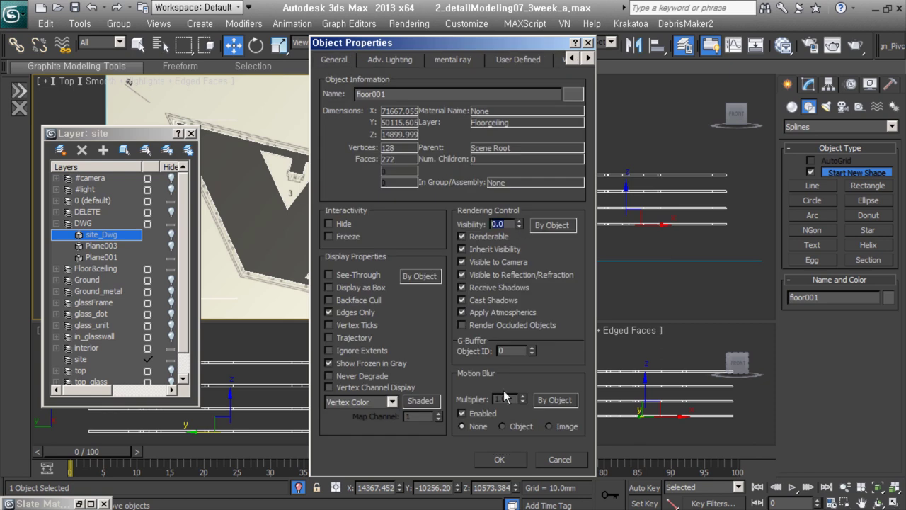
click(499, 459)
Trace a new Line shape over the partition walls on the plan's outer edge
scroll(244, 212, up, 2)
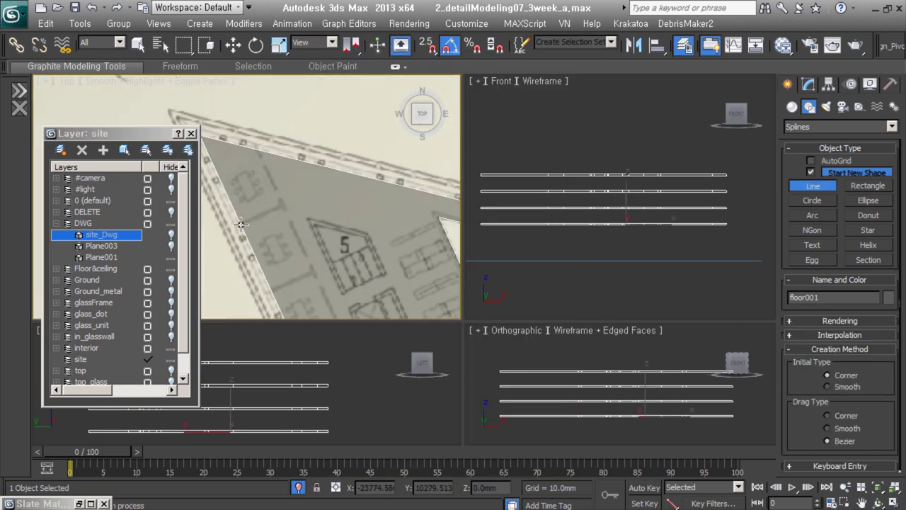
click(223, 106)
click(303, 269)
key(F3)
key(F3)
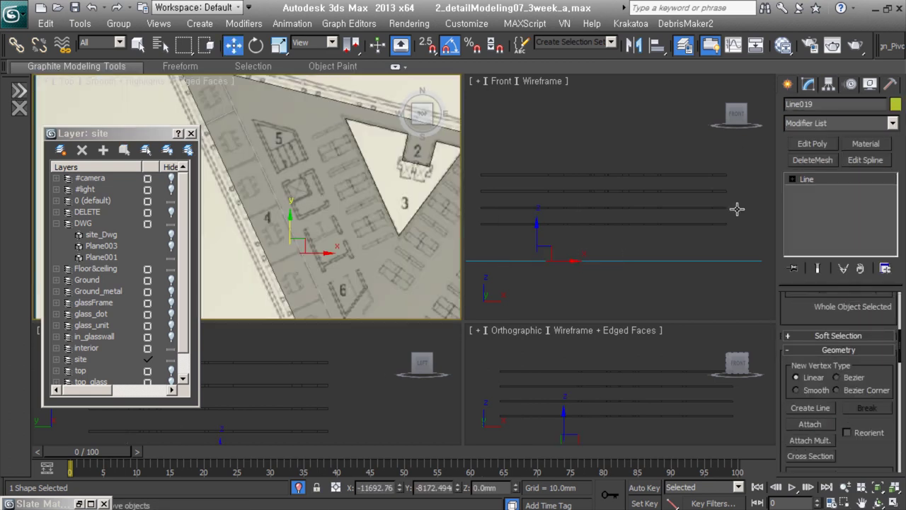
key(3)
Select the traced spline near plan area 6 and start refining its vertices
key(w)
scroll(295, 159, up, 2)
middle_drag(340, 249, 257, 134)
click(312, 225)
drag(838, 415, 837, 282)
key(1)
click(812, 344)
Refine extra vertices along the wall line through plan areas 4 and 5
middle_drag(357, 250, 319, 185)
mouse_move(338, 236)
middle_down()
mouse_move(294, 138)
mouse_move(323, 265)
middle_up()
middle_drag(394, 189, 351, 138)
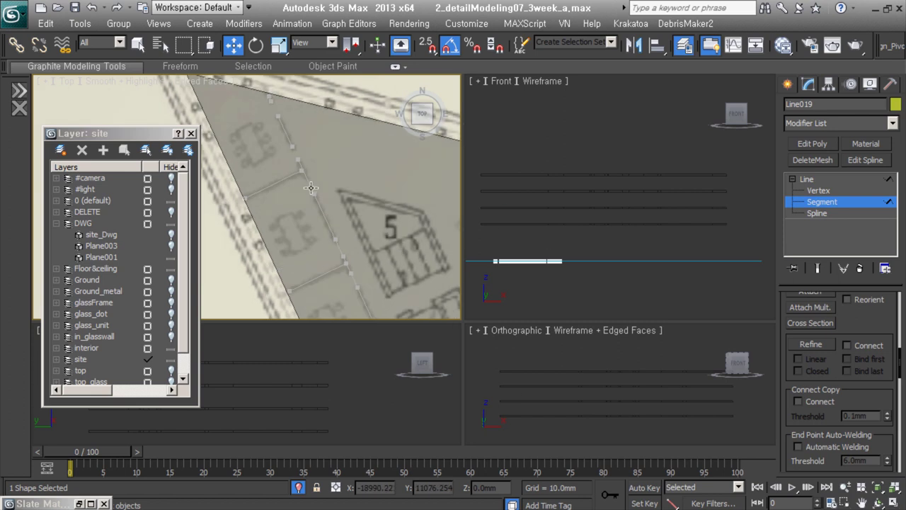
right_click(330, 188)
mouse_move(330, 189)
middle_down()
mouse_move(356, 227)
mouse_move(307, 182)
mouse_move(345, 291)
middle_up()
scroll(829, 426, down, 5)
scroll(307, 229, up, 3)
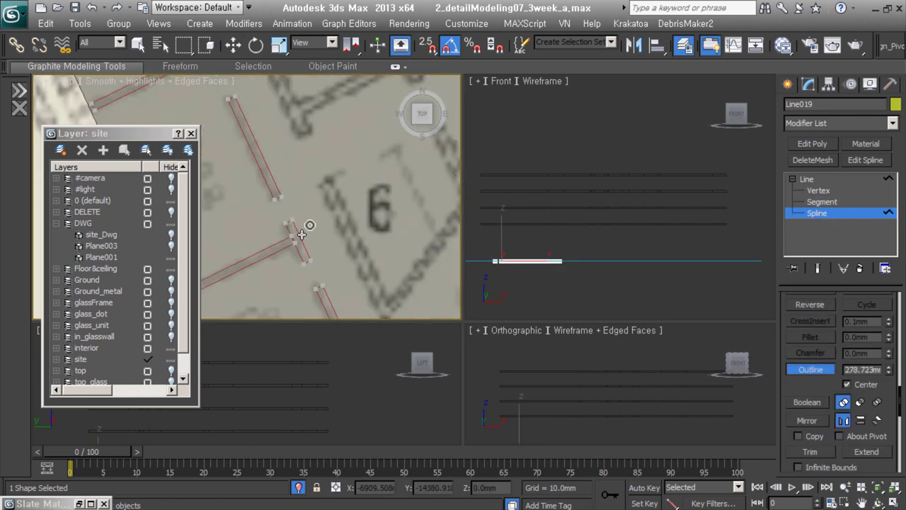
scroll(307, 228, down, 1)
Boolean-combine the traced splines around plan area 5
click(807, 402)
mouse_move(344, 189)
middle_down()
mouse_move(332, 233)
mouse_move(354, 213)
middle_up()
right_click(331, 177)
middle_drag(331, 177, 391, 186)
Check the vertices, then orbit to an edge-on view of the traced walls
key(1)
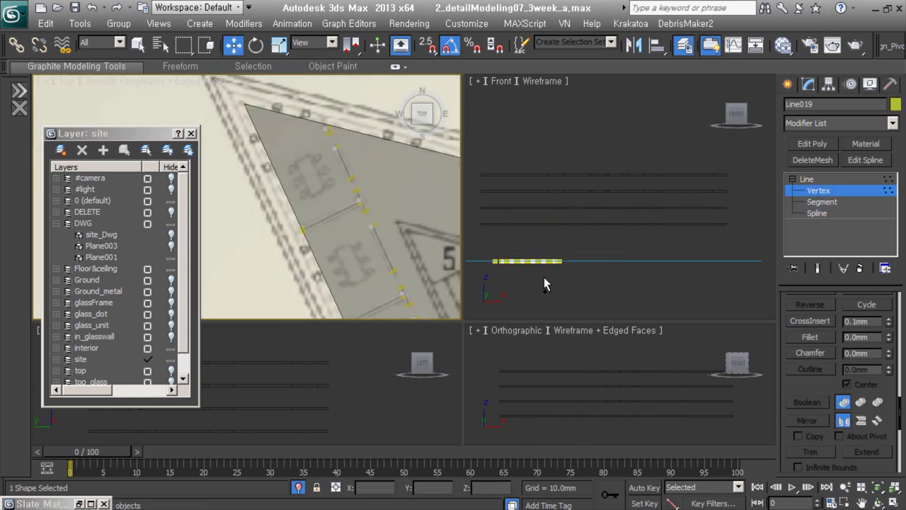
scroll(366, 181, up, 2)
key(1)
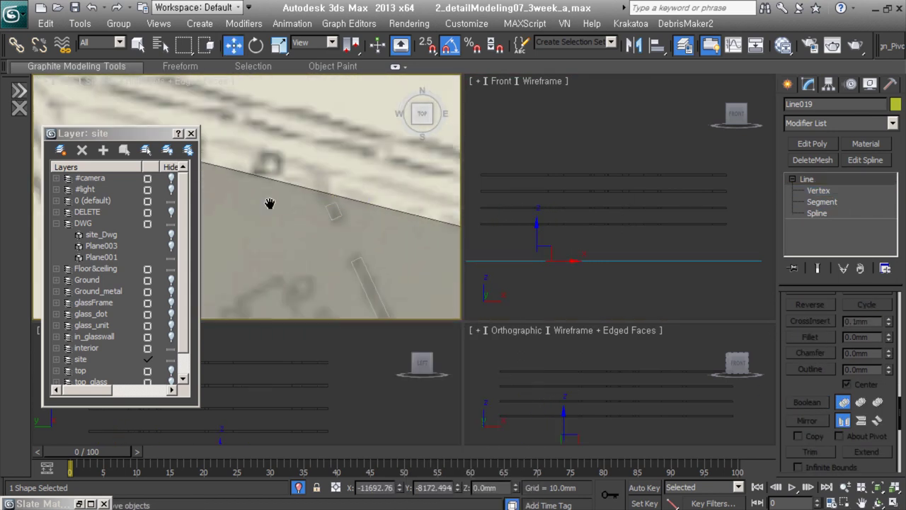
scroll(269, 202, down, 5)
scroll(391, 248, down, 2)
alt+middle_drag(391, 248, 338, 232)
alt+middle_drag(440, 290, 333, 177)
Shell the partition outlines to 3000 mm and assign a light grey VRayMtl named in_wall
key(s)
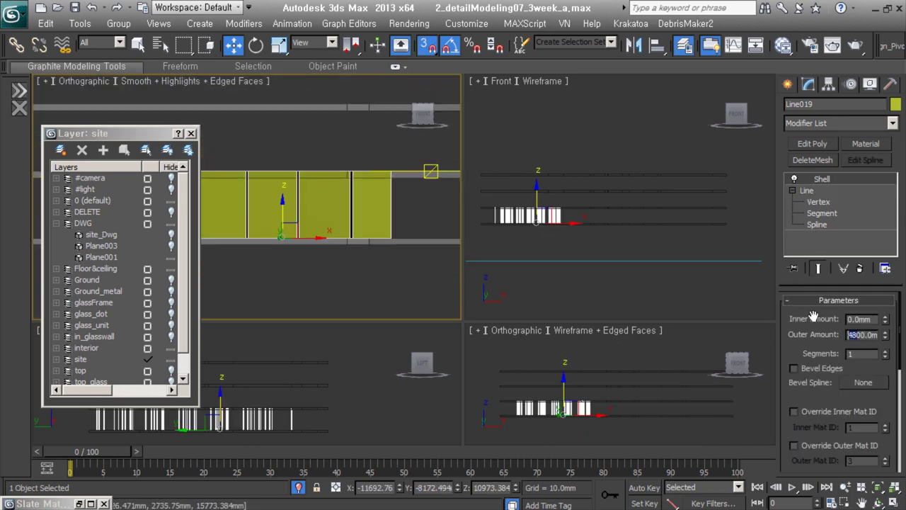
alt+middle_drag(333, 213, 371, 223)
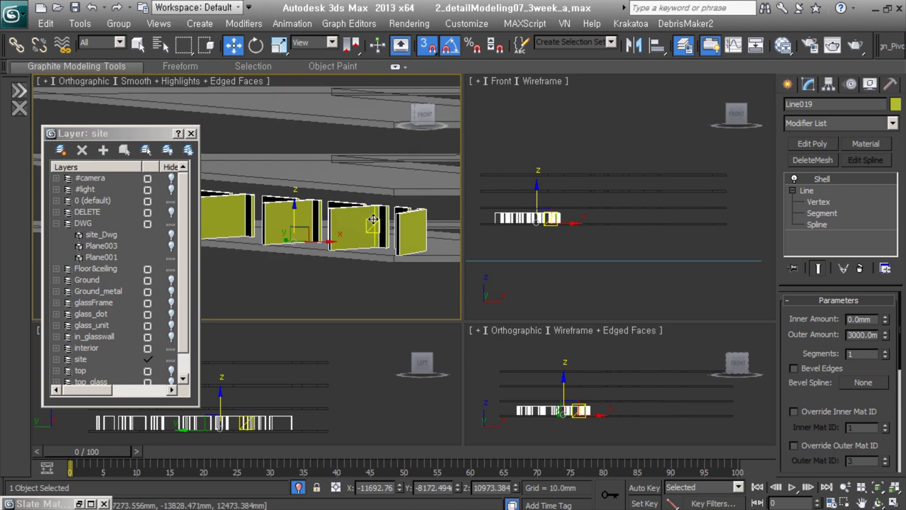
key(m)
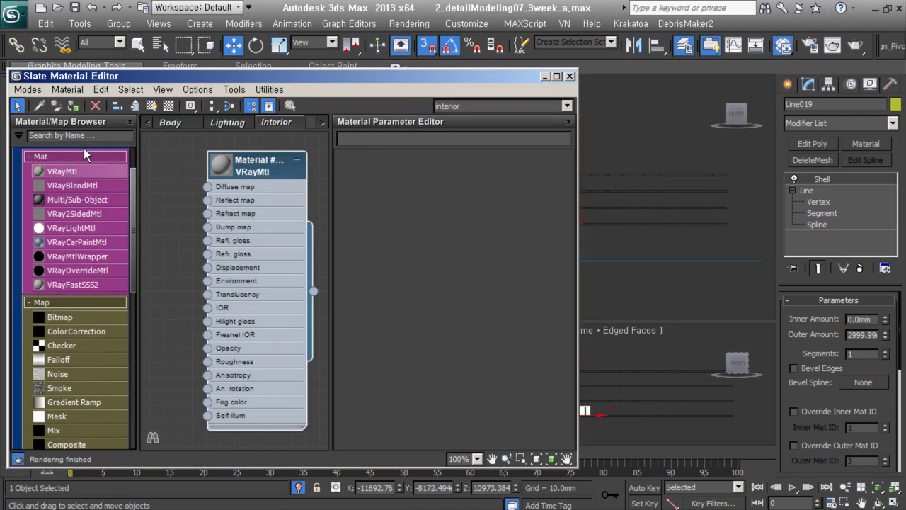
click(422, 232)
click(520, 205)
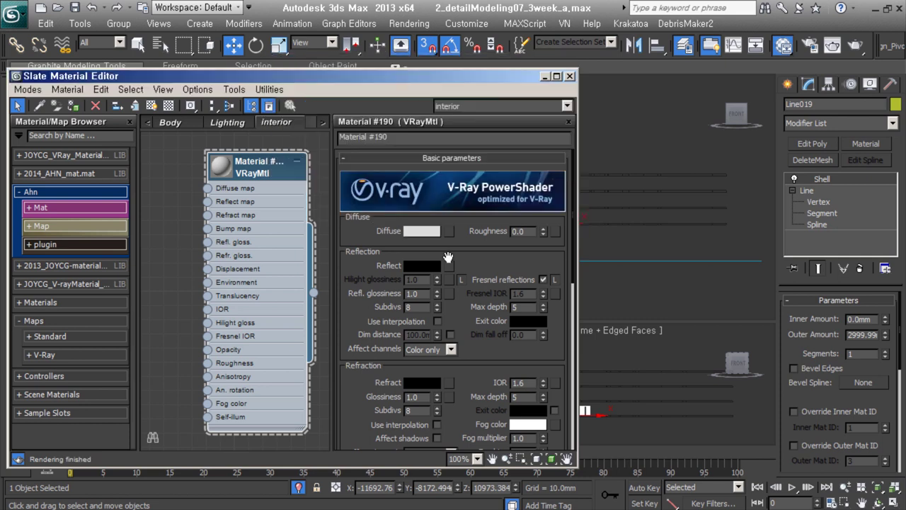
text(in_wall)
click(544, 75)
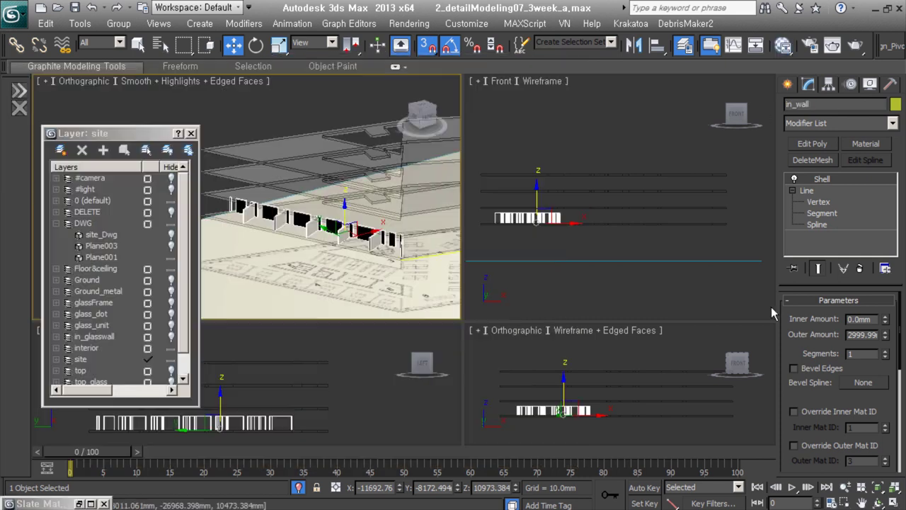
Shift-move two copies of the in_wall partitions up onto the floors above
shift+drag(330, 225, 330, 209)
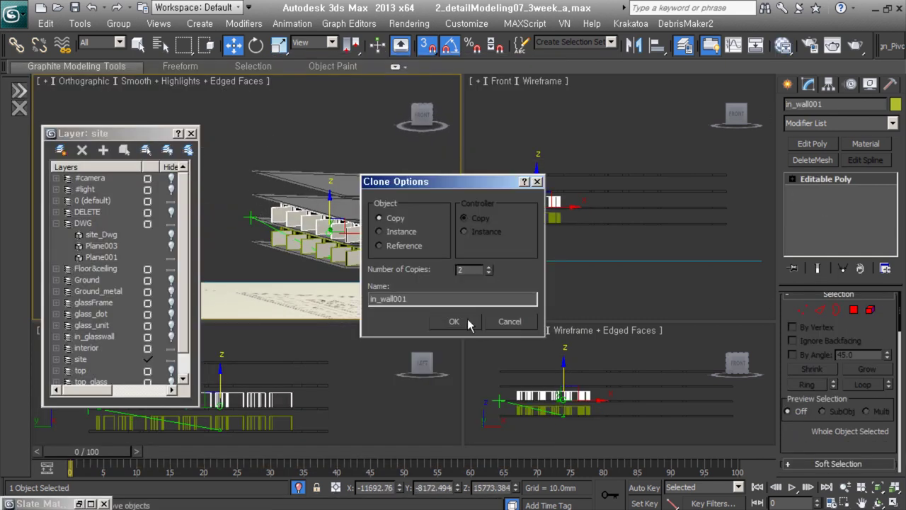
click(457, 319)
alt+middle_drag(457, 320, 534, 262)
In Top view, draw a new line along the site plan
key(t)
scroll(365, 224, up, 2)
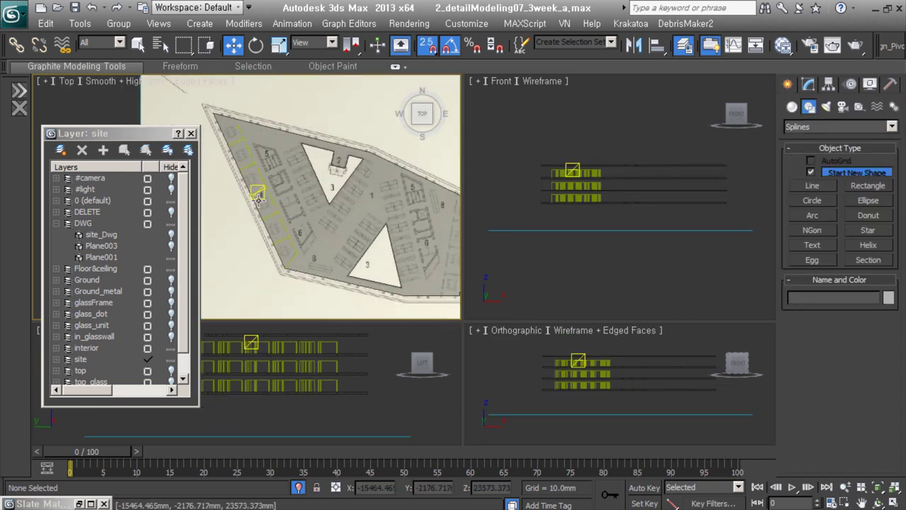
scroll(361, 276, up, 3)
click(812, 186)
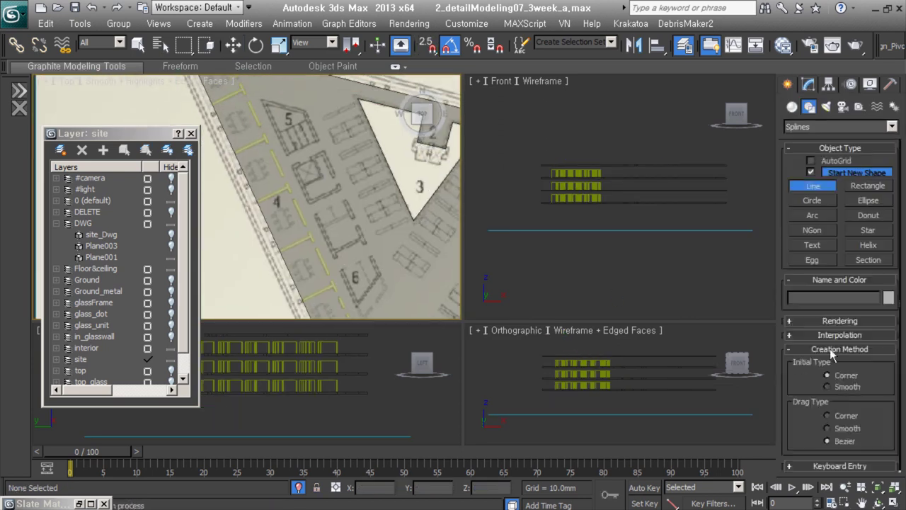
drag(802, 378, 802, 376)
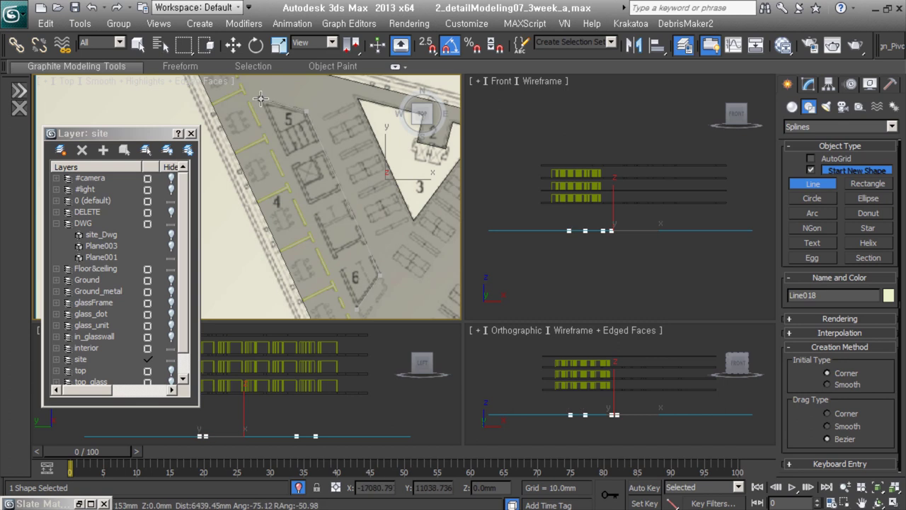
click(808, 84)
click(818, 190)
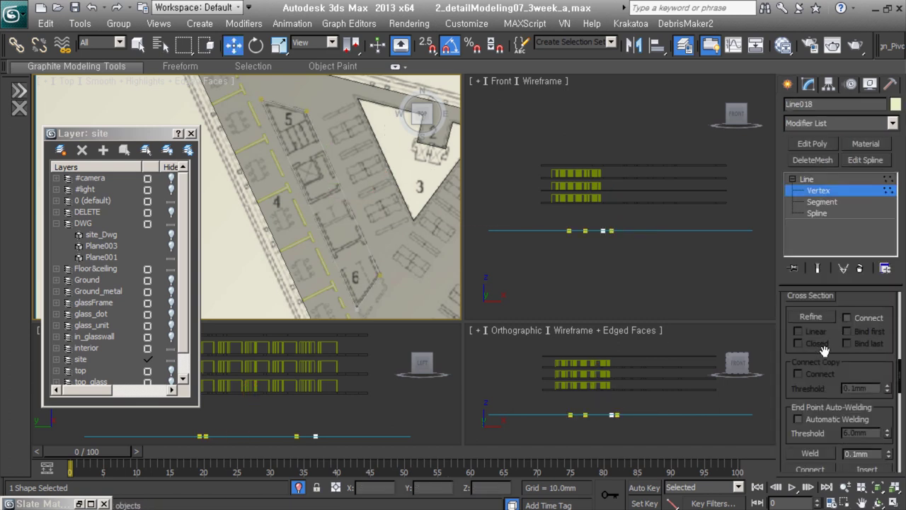
Connect the new line's endpoints at vertex level
scroll(288, 162, up, 2)
mouse_move(291, 171)
middle_down()
mouse_move(278, 211)
mouse_move(293, 233)
middle_up()
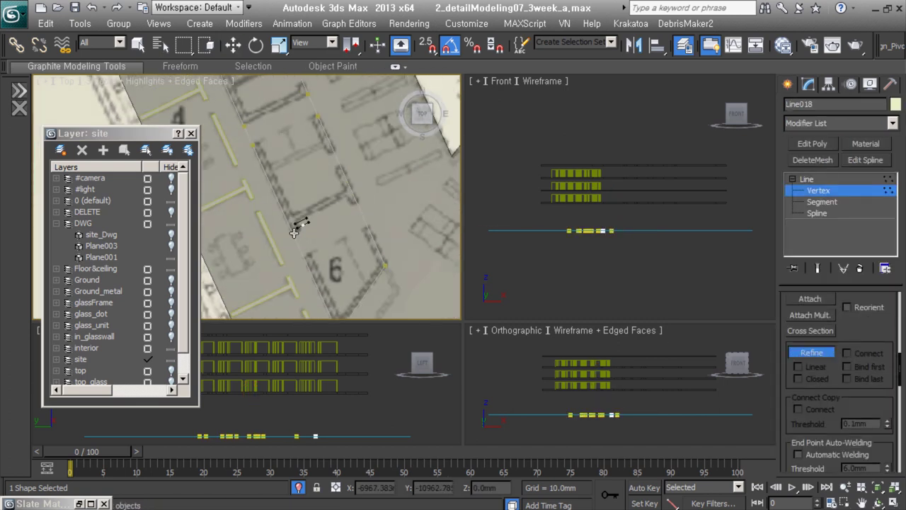
mouse_move(248, 139)
middle_down()
mouse_move(279, 186)
mouse_move(366, 228)
mouse_move(390, 227)
middle_up()
key(1)
click(811, 361)
scroll(390, 227, down, 3)
Trace the Line019 shape over the plan using Shift+L
key(shift+l)
scroll(339, 280, up, 3)
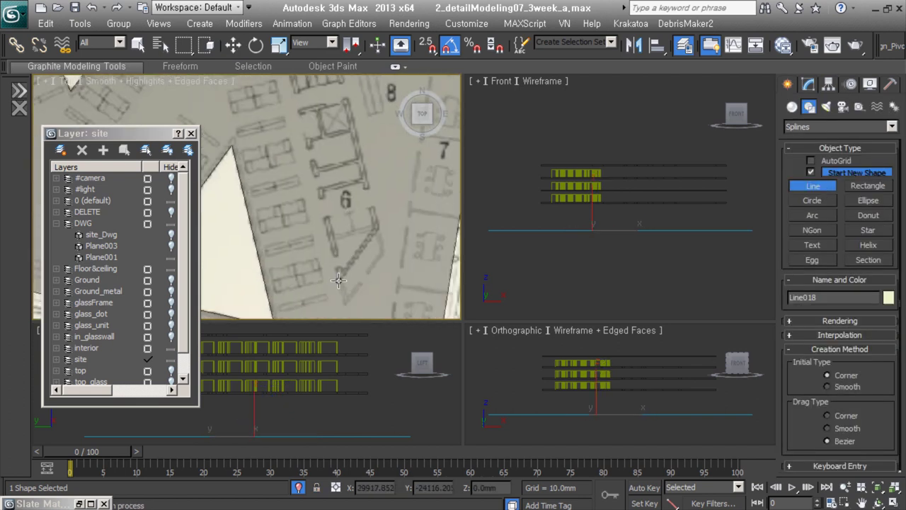
scroll(339, 280, down, 2)
scroll(338, 280, up, 2)
click(344, 203)
right_click(344, 202)
click(808, 83)
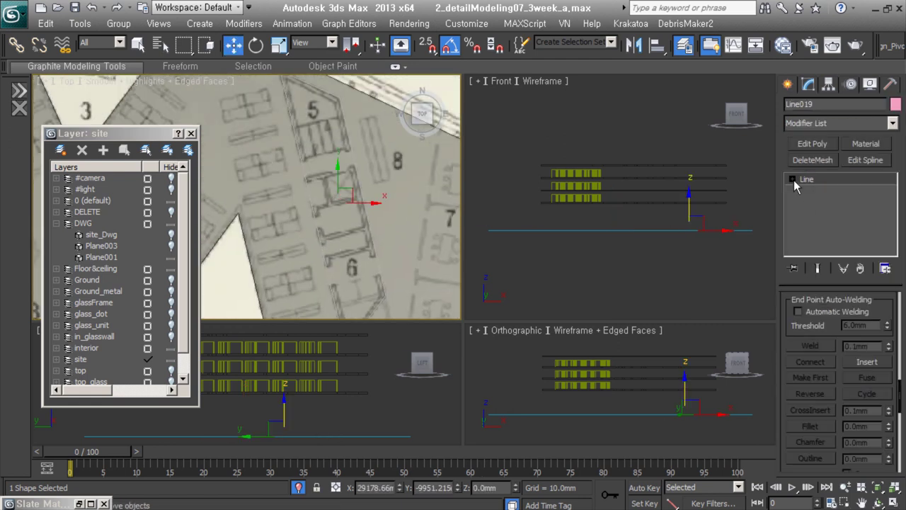
Outline the traced spline near block 6 into a closed wall outline
key(1)
scroll(305, 170, up, 2)
mouse_move(377, 173)
middle_down()
mouse_move(310, 182)
mouse_move(312, 255)
mouse_move(298, 231)
middle_up()
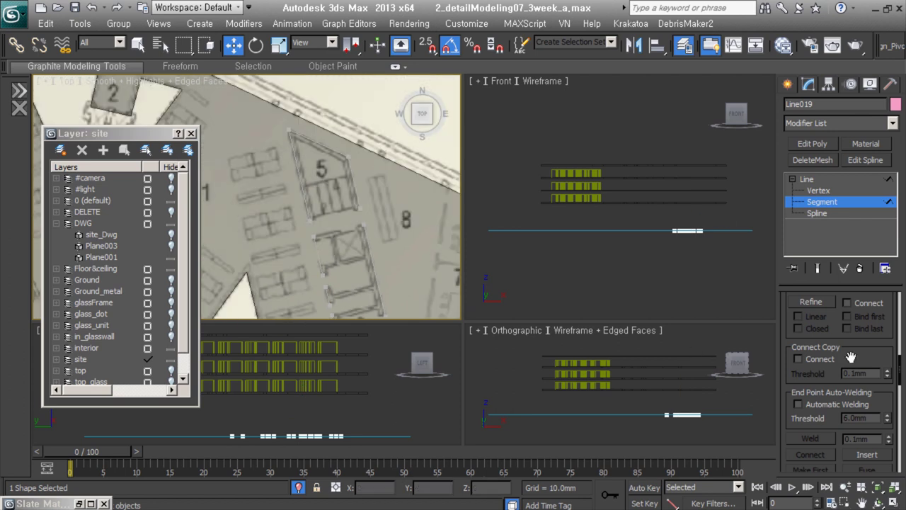
key(1)
middle_drag(356, 294, 305, 230)
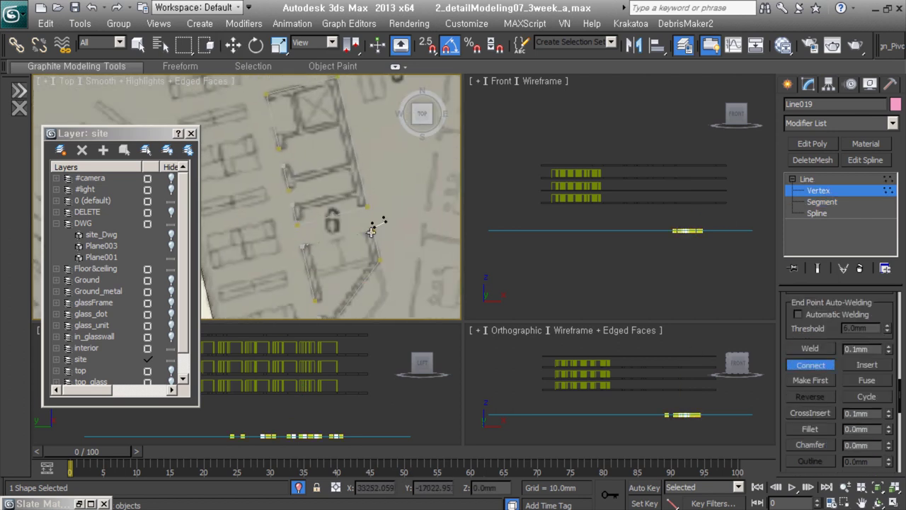
middle_drag(371, 231, 371, 167)
click(817, 212)
click(811, 401)
middle_drag(380, 216, 385, 297)
Select both traced shapes and apply a Shell modifier
drag(393, 206, 294, 141)
alt+middle_drag(294, 141, 406, 264)
key(w)
key(s)
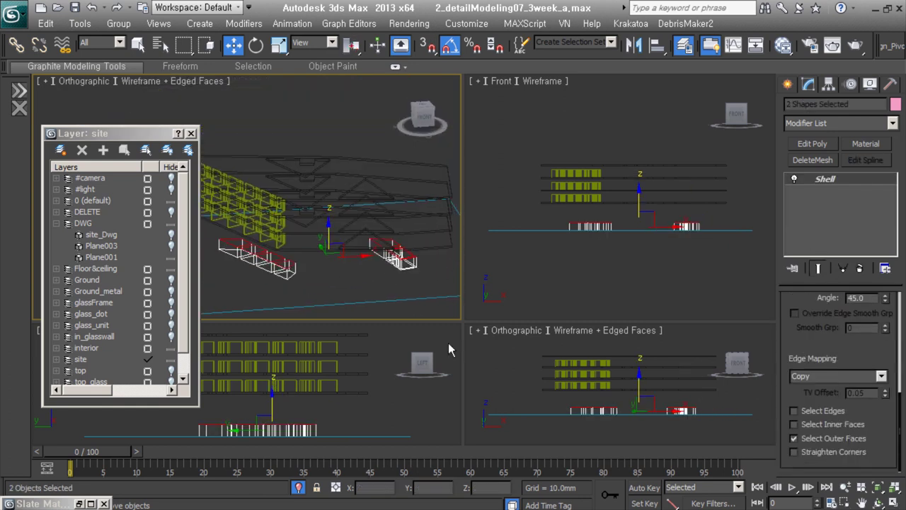
Collapse the shelled shapes into solid column geometry and view them shaded
key(ctrl+z)
key(ctrl+z)
key(ctrl+z)
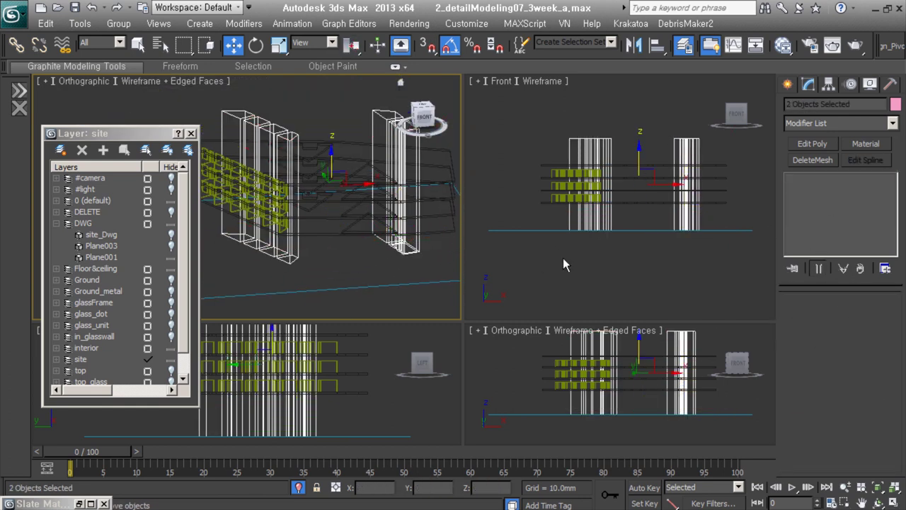
alt+middle_drag(563, 258, 191, 401)
drag(191, 401, 235, 456)
key(F3)
alt+middle_drag(581, 233, 613, 247)
Hide the slanted floor slabs and window units
key(ctrl+z)
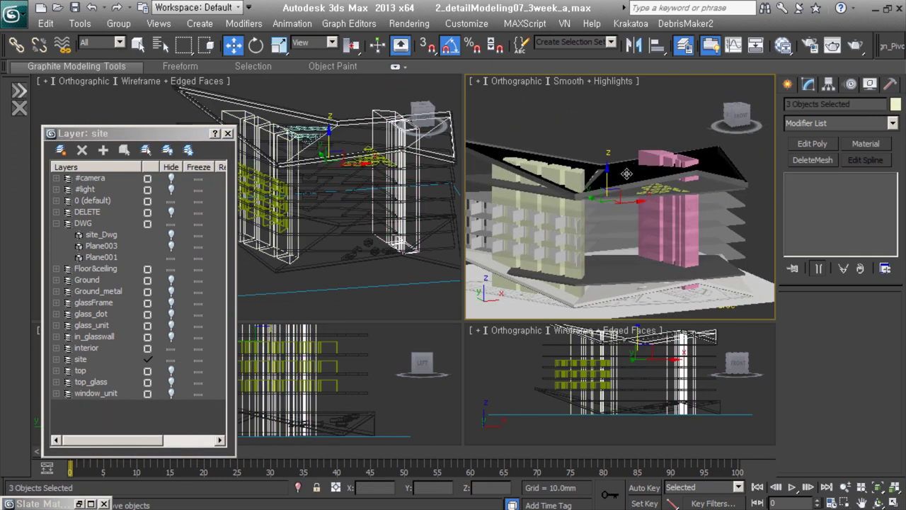
key(ctrl+z)
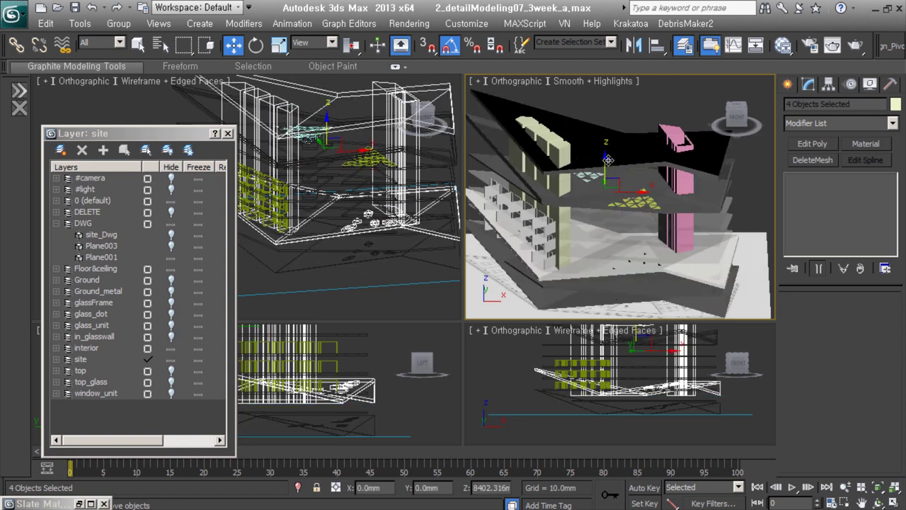
alt+middle_drag(613, 247, 520, 314)
drag(463, 322, 388, 333)
Select the Line019 and Line018 columns
click(654, 141)
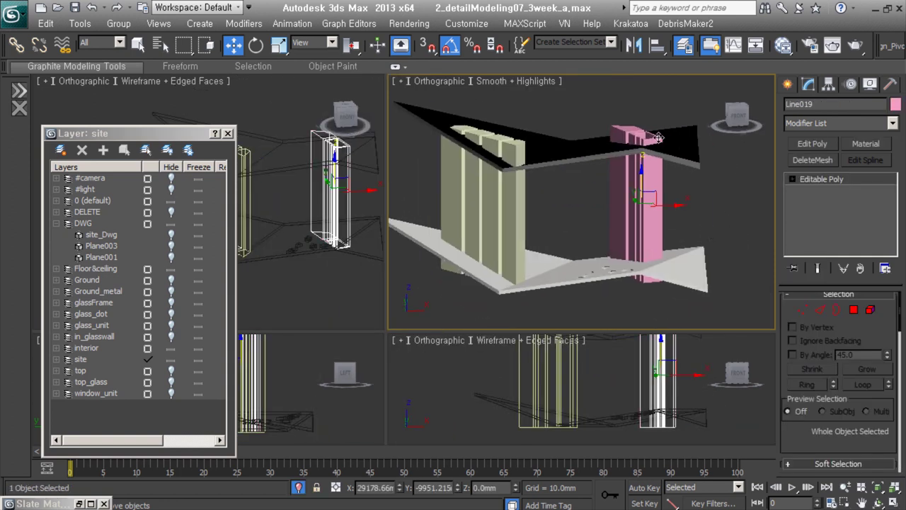
alt+middle_drag(697, 278, 646, 201)
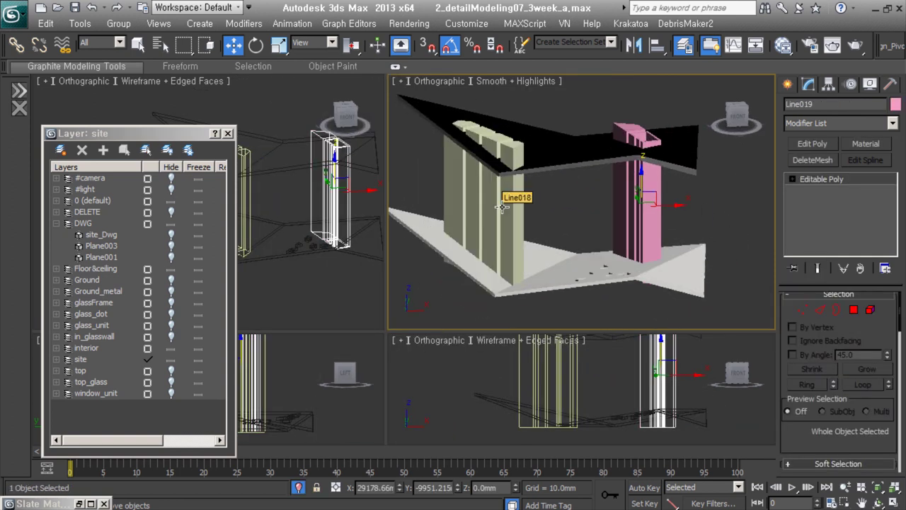
click(502, 206)
alt+middle_drag(718, 196, 589, 261)
Set up a ProBoolean on the 6F_ceiling slab to cut it with the columns
click(679, 168)
click(818, 214)
key(1)
mouse_move(708, 227)
alt+middle_down()
mouse_move(666, 212)
mouse_move(708, 211)
mouse_move(649, 187)
alt+middle_up()
click(813, 249)
click(838, 323)
key(w)
mouse_move(542, 199)
alt+middle_down()
mouse_move(510, 205)
mouse_move(553, 212)
alt+middle_up()
Clone the ceiling as a copy and ProBoolean-subtract the columns from it
click(510, 206)
shift+drag(572, 233, 560, 227)
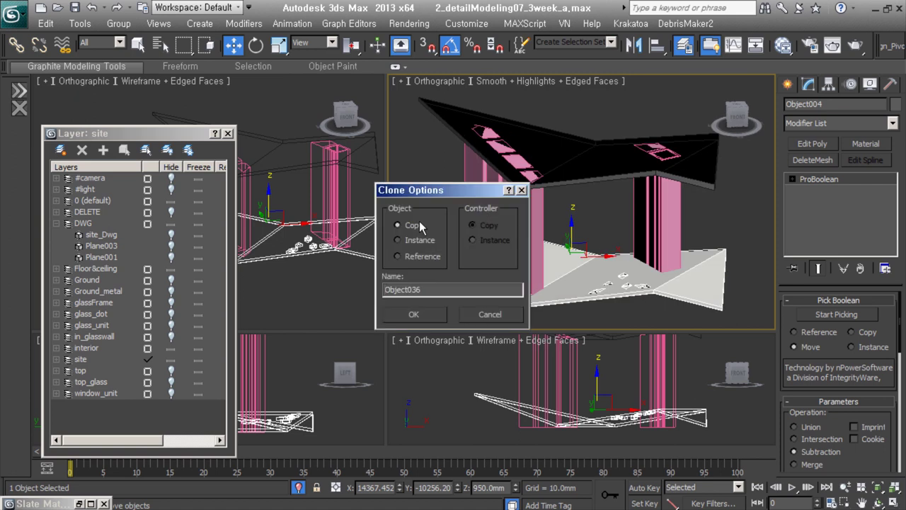
click(413, 313)
click(813, 249)
click(838, 313)
click(575, 277)
mouse_move(575, 276)
alt+middle_down()
mouse_move(731, 320)
mouse_move(637, 212)
alt+middle_up()
Duplicate in_wall as a new elv_wall material, then select the floor001 slab
key(m)
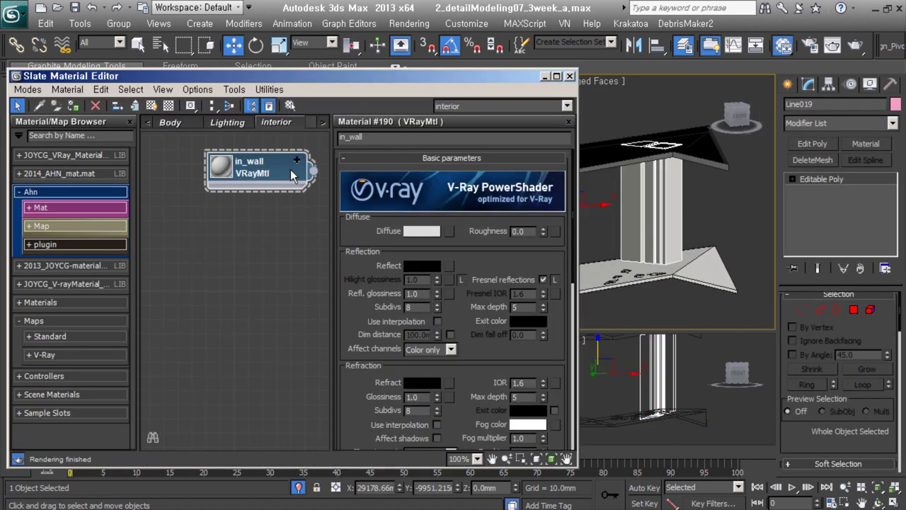
double_click(291, 169)
shift+drag(247, 163, 249, 322)
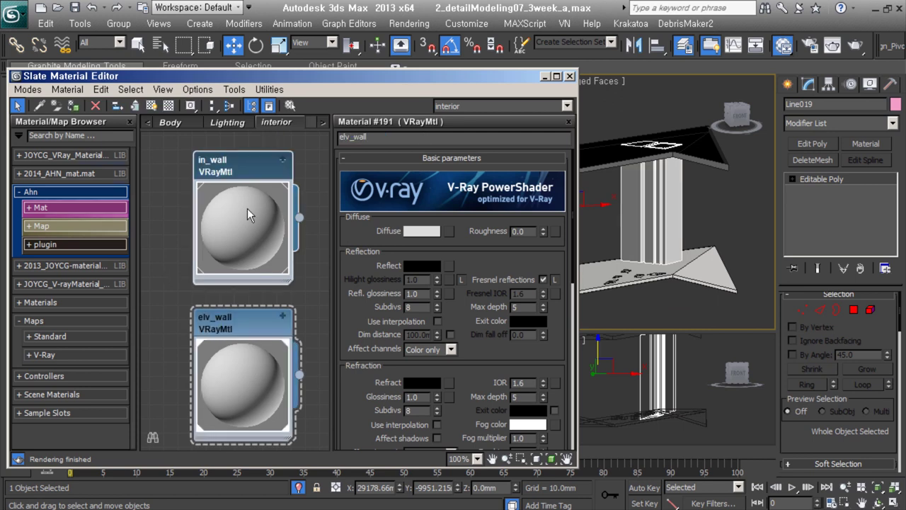
scroll(244, 298, down, 1)
click(545, 75)
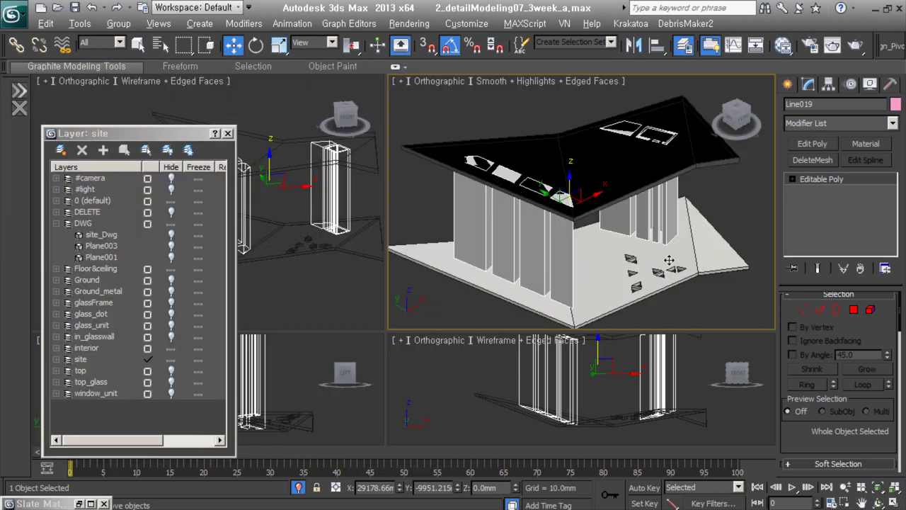
alt+middle_drag(603, 259, 738, 224)
click(738, 224)
Close floor001's Object Properties and select the triangular Line017 panels
right_click(460, 234)
click(385, 265)
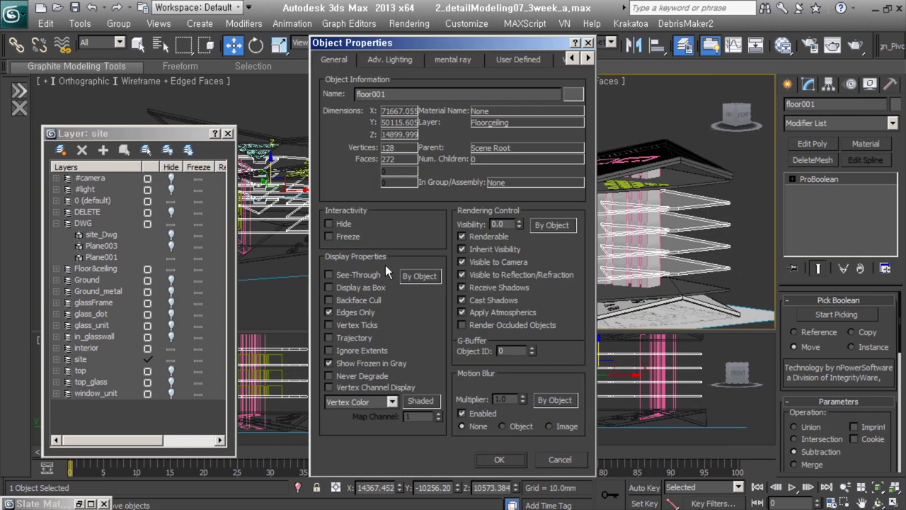
click(499, 459)
scroll(581, 172, up, 5)
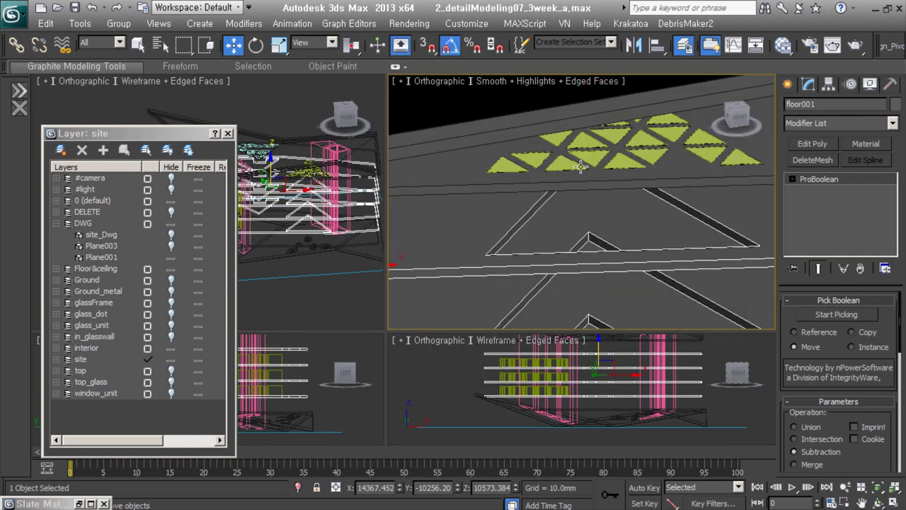
click(581, 171)
alt+middle_drag(586, 121, 623, 182)
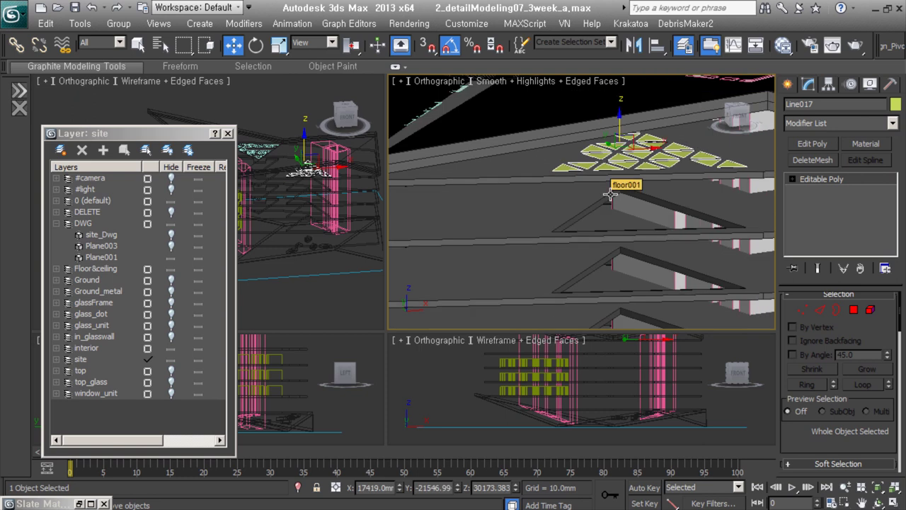
Create a new VRayMtl for interior_glass in the Slate Material Editor
click(79, 504)
double_click(75, 225)
text(interior_glass)
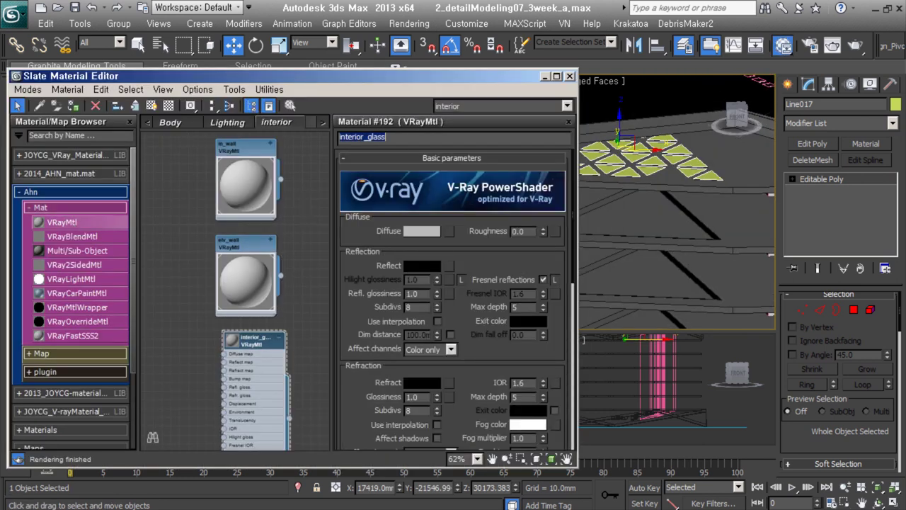
click(20, 191)
scroll(453, 298, down, 2)
Give interior_glass white refraction affecting shadows, white fog colour and fog multiplier 0.1
click(422, 205)
click(531, 207)
scroll(453, 298, down, 2)
click(422, 266)
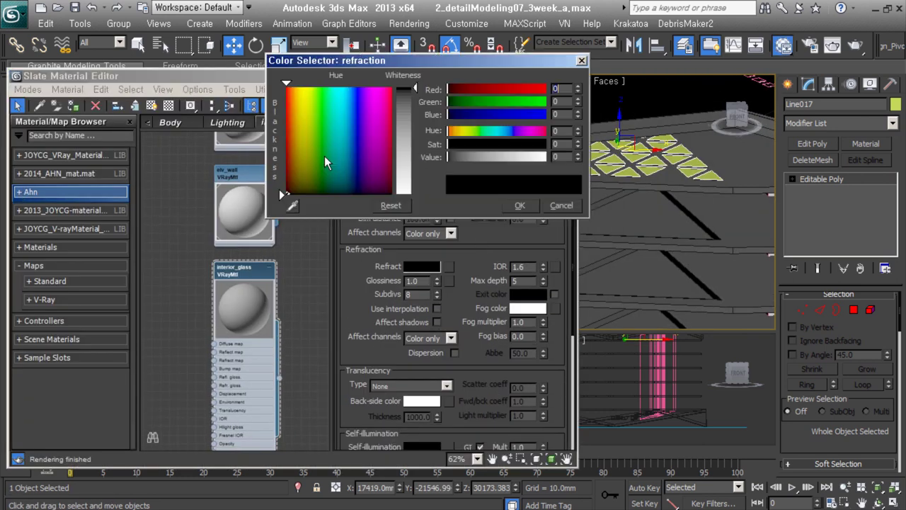
drag(325, 161, 324, 87)
click(519, 204)
click(437, 322)
click(527, 308)
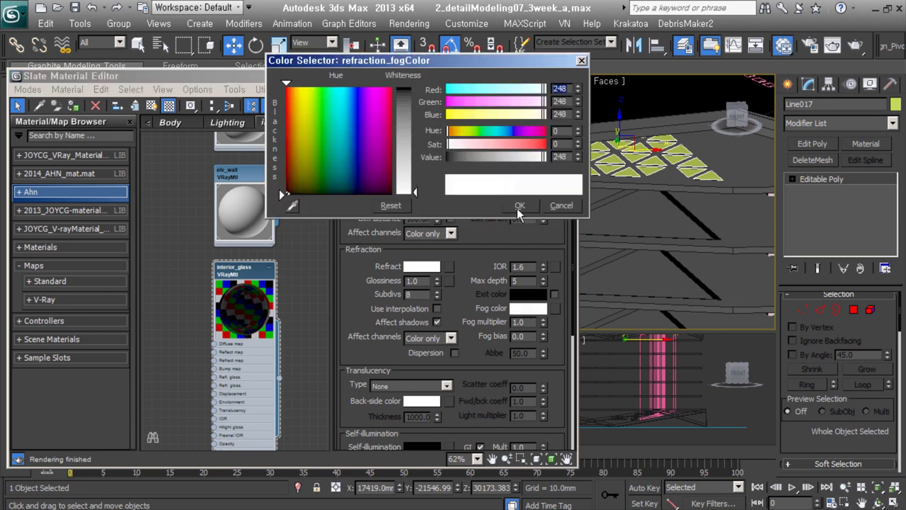
click(519, 205)
text(0.1)
Minimize the material editor and orbit out to a full view of the building
click(544, 76)
alt+middle_drag(566, 198, 602, 201)
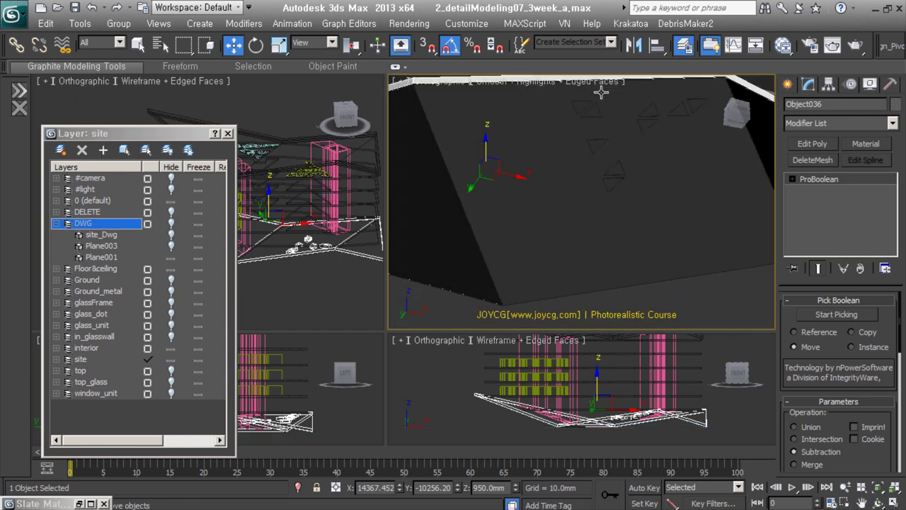
click(755, 48)
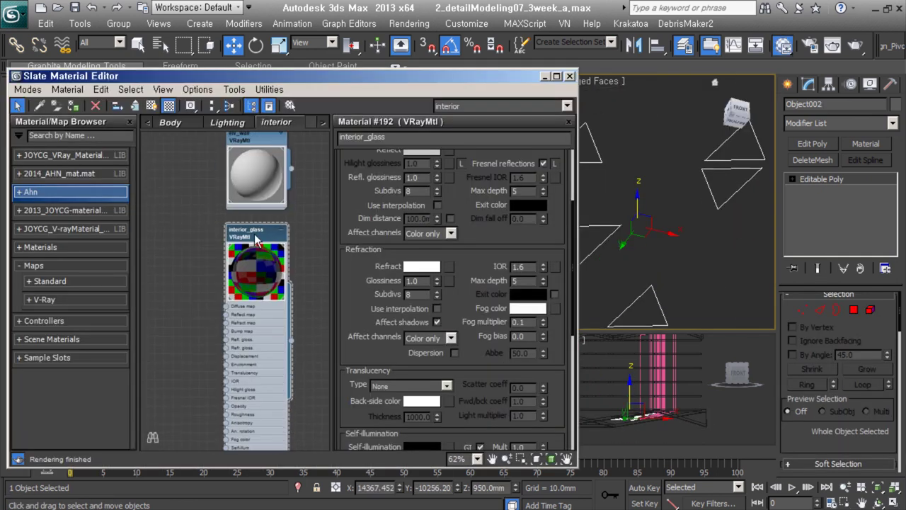
click(545, 76)
mouse_move(617, 158)
alt+middle_down()
mouse_move(533, 273)
mouse_move(539, 254)
mouse_move(703, 265)
alt+middle_up()
View the 1f.jpg floor plan image from the dwg folder, then close it
click(703, 265)
click(212, 258)
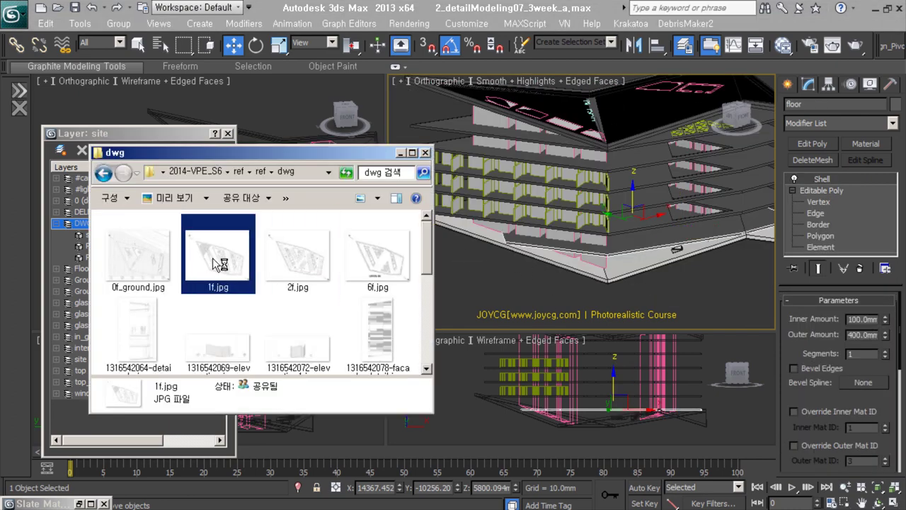
double_click(213, 259)
key(Escape)
Hide the layers from Ground_metal to top_glass in the layer list
click(159, 229)
drag(174, 280, 171, 347)
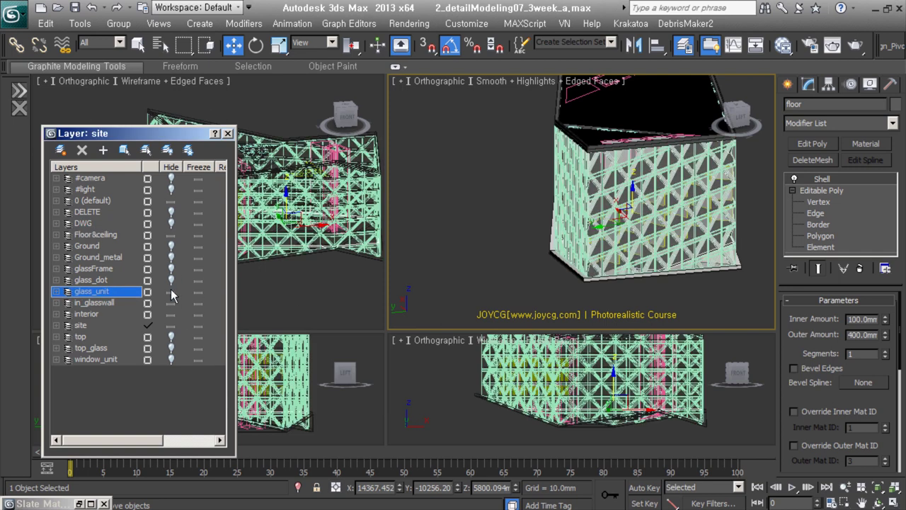
alt+middle_drag(661, 244, 637, 213)
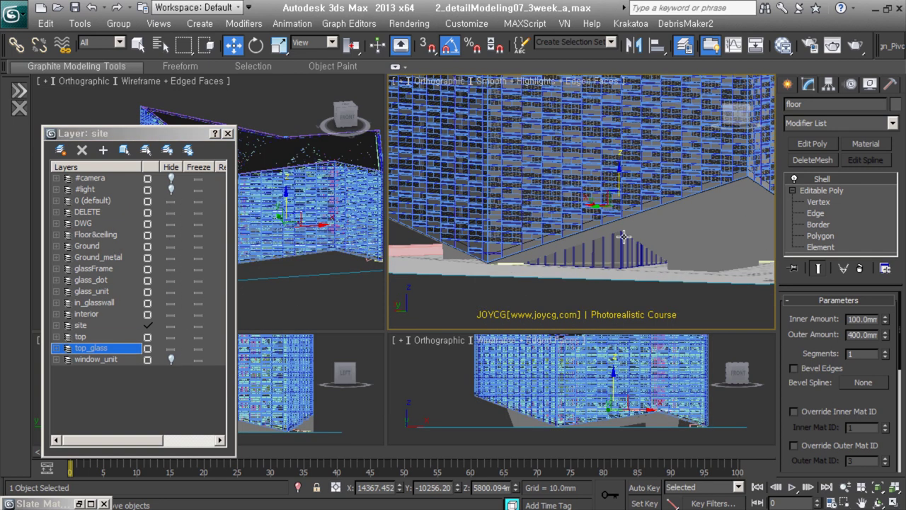
click(607, 252)
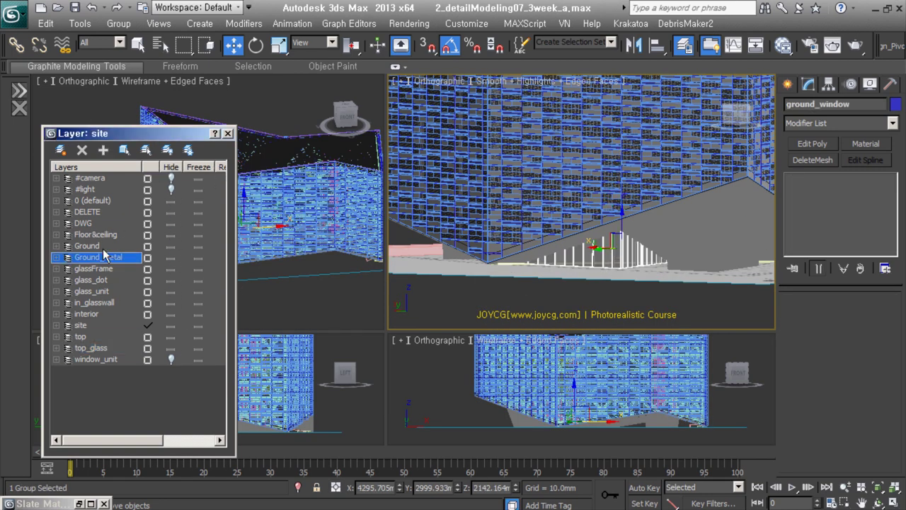
mouse_move(172, 241)
mouse_down()
mouse_move(169, 213)
mouse_move(171, 348)
mouse_up()
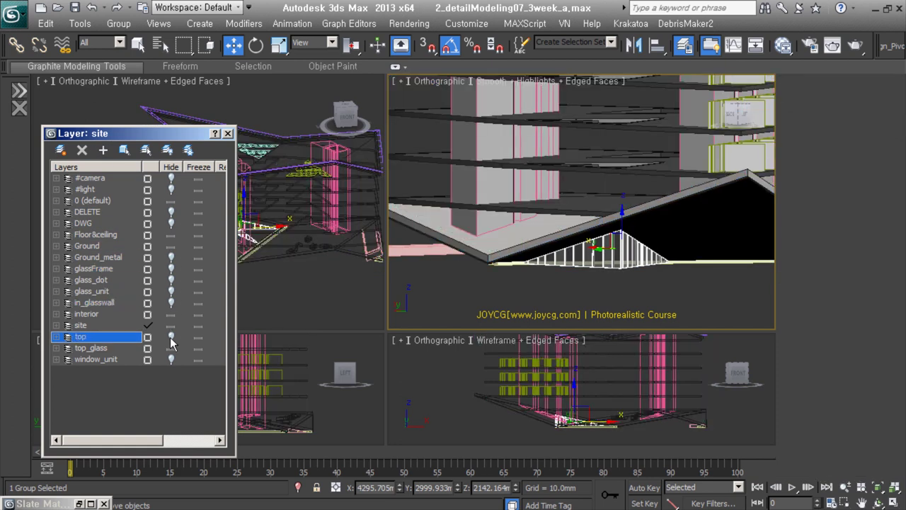
Select the floor object and isolate it with Alt+Q
alt+middle_drag(616, 293, 655, 279)
click(610, 239)
key(alt+q)
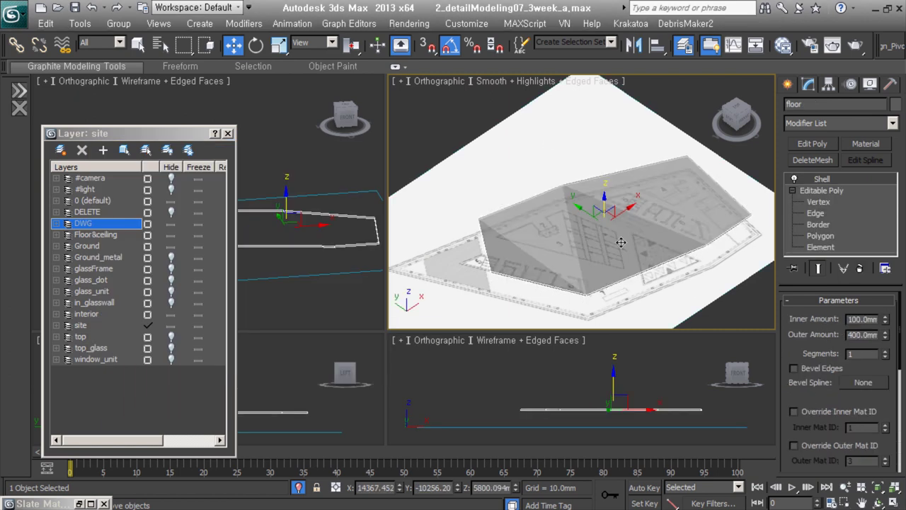
Draw a new spline line over the floor in Top view
key(t)
click(787, 84)
click(808, 84)
click(787, 84)
click(809, 107)
click(812, 186)
click(433, 119)
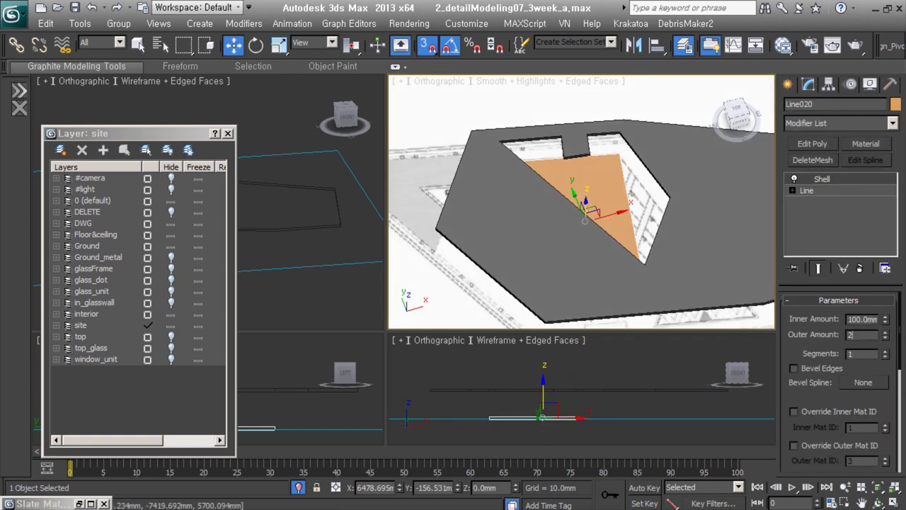
Convert the drawn shape to Editable Poly and switch the view to shaded
right_click(657, 238)
click(737, 233)
click(556, 191)
key(F3)
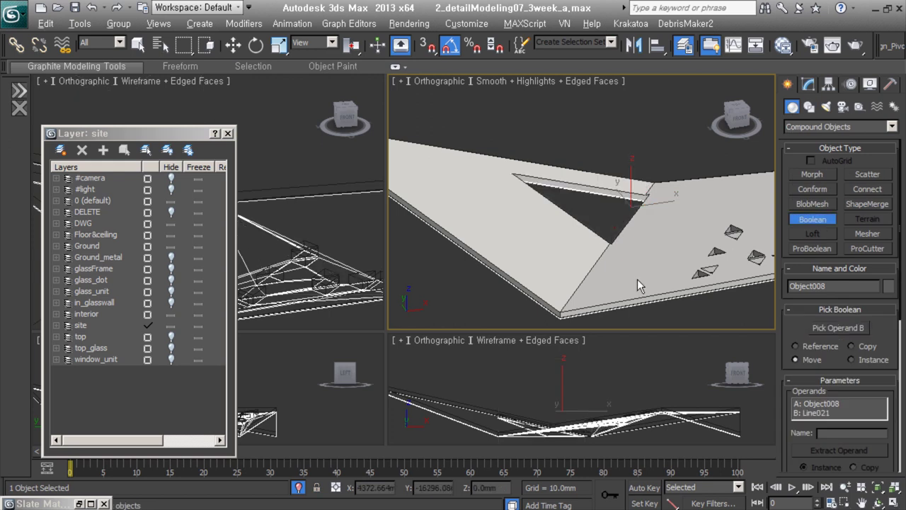
Turn off isolation to bring back the hidden objects and orbit around the slab
mouse_move(645, 159)
alt+middle_down()
mouse_move(623, 241)
mouse_move(640, 158)
alt+middle_up()
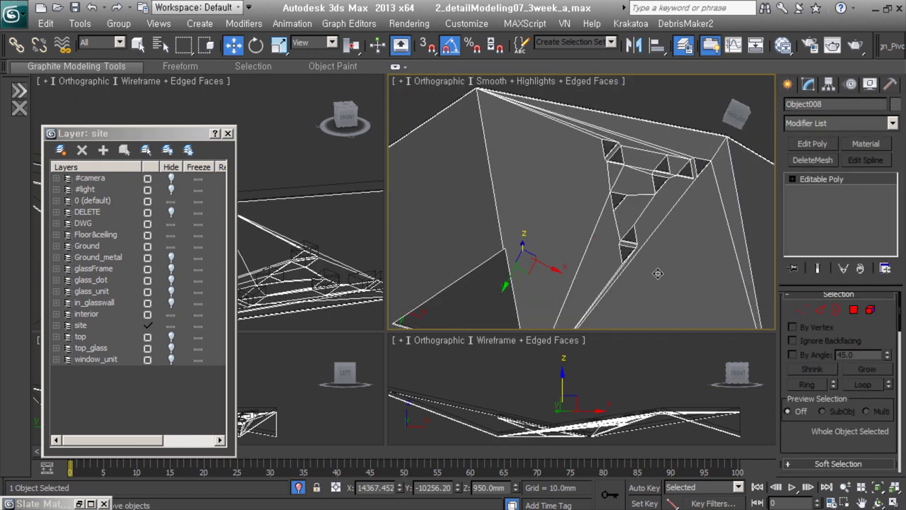
mouse_move(620, 204)
alt+middle_down()
mouse_move(515, 166)
mouse_move(552, 230)
mouse_move(530, 299)
mouse_move(532, 404)
alt+middle_up()
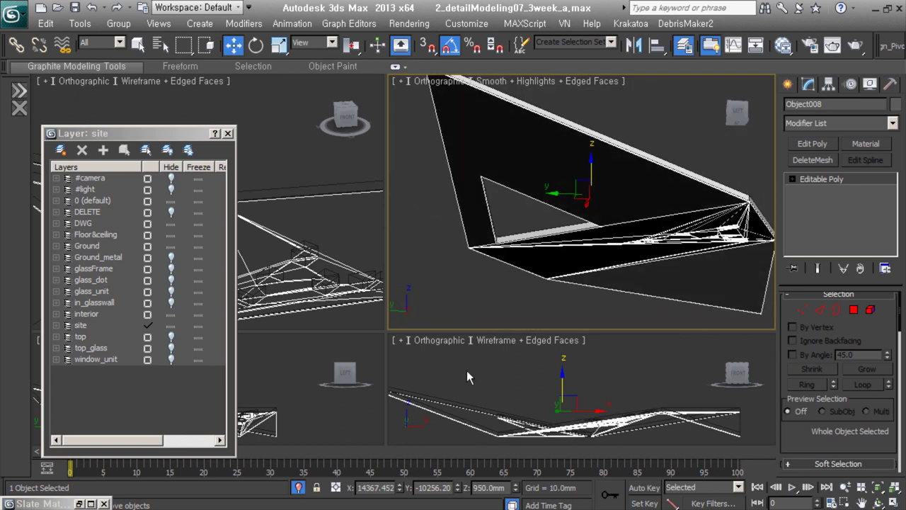
key(alt+q)
mouse_move(633, 196)
alt+middle_down()
mouse_move(560, 270)
mouse_move(566, 233)
alt+middle_up()
key(alt+Tab)
In Top view, trace a new line shape over the floor plan
click(400, 153)
click(619, 281)
mouse_move(619, 281)
alt+middle_down()
mouse_move(503, 261)
mouse_move(589, 227)
alt+middle_up()
key(t)
scroll(616, 99, up, 5)
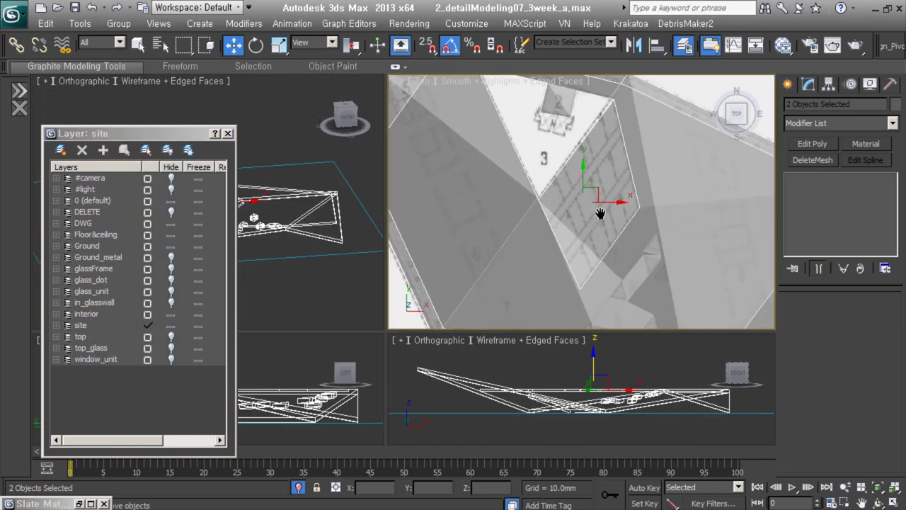
key(s)
right_click(616, 99)
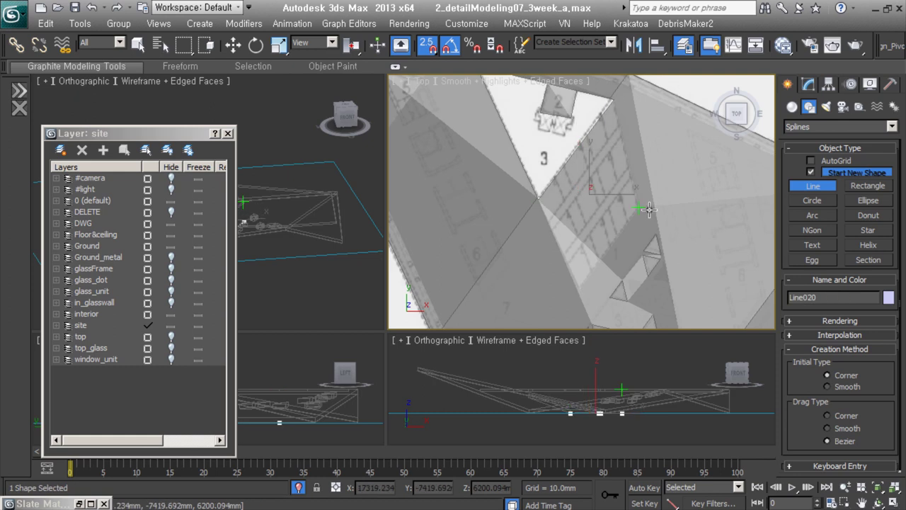
Select an edge of the new shape and inspect it from above and at an angle
key(w)
alt+middle_drag(616, 99, 628, 199)
alt+middle_drag(629, 135, 594, 243)
click(547, 204)
mouse_move(547, 204)
alt+middle_down()
mouse_move(543, 178)
mouse_move(570, 286)
alt+middle_up()
key(t)
scroll(593, 260, up, 3)
scroll(559, 251, down, 2)
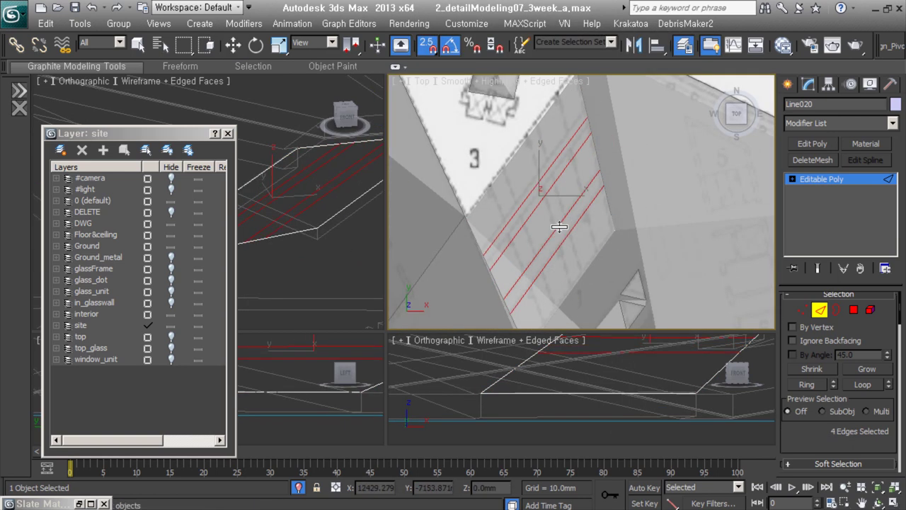
scroll(839, 368, down, 5)
middle_drag(545, 327, 531, 313)
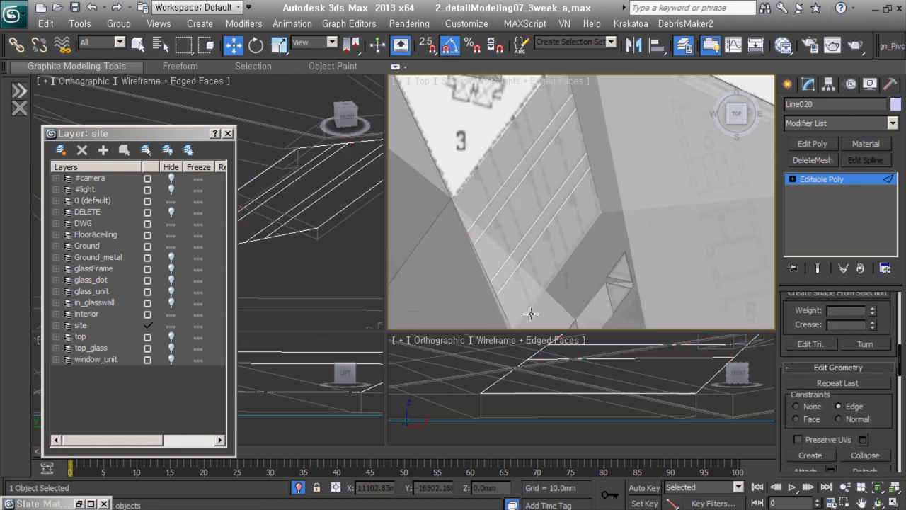
mouse_move(518, 238)
alt+middle_down()
mouse_move(558, 257)
mouse_move(553, 212)
mouse_move(566, 229)
alt+middle_up()
Select two stripe polygons on the slab and choose Scale from the quad menu
key(4)
click(569, 209)
click(812, 143)
right_click(639, 183)
click(654, 211)
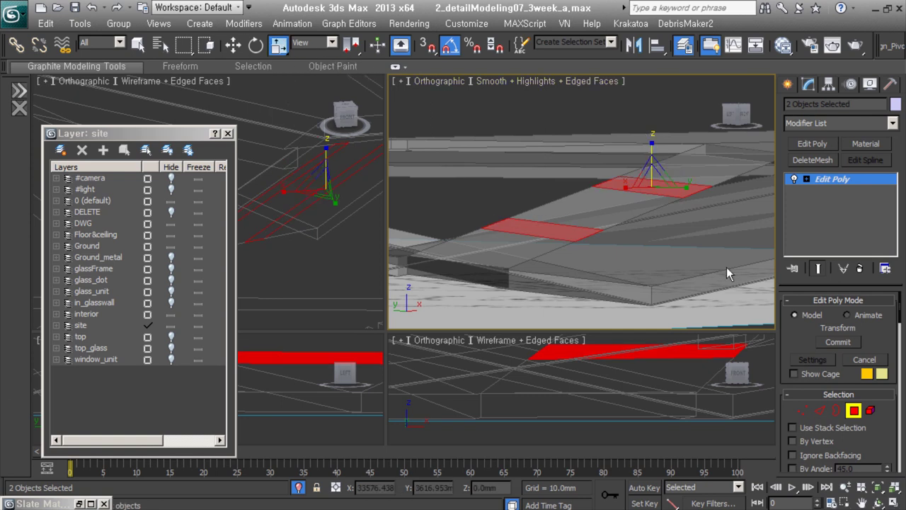
Open the exact scale value entry and leave polygon level
right_click(281, 47)
key(6)
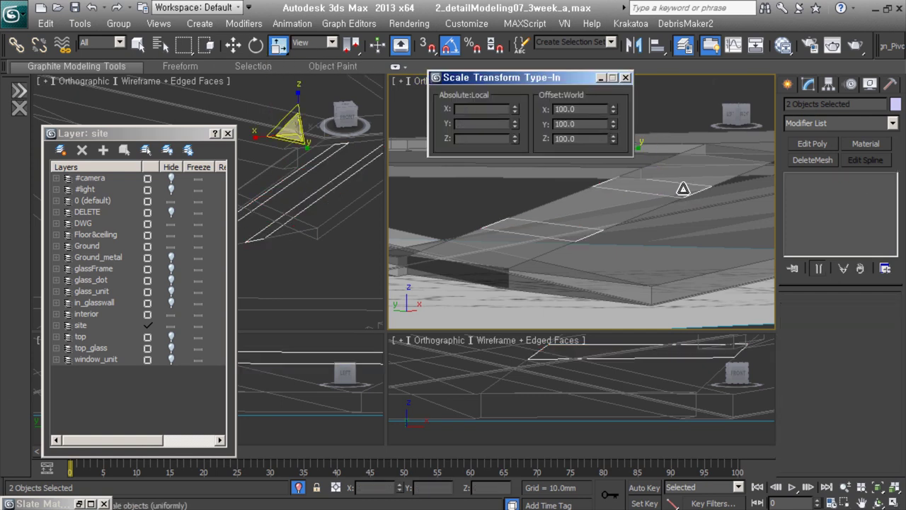
drag(482, 75, 298, 148)
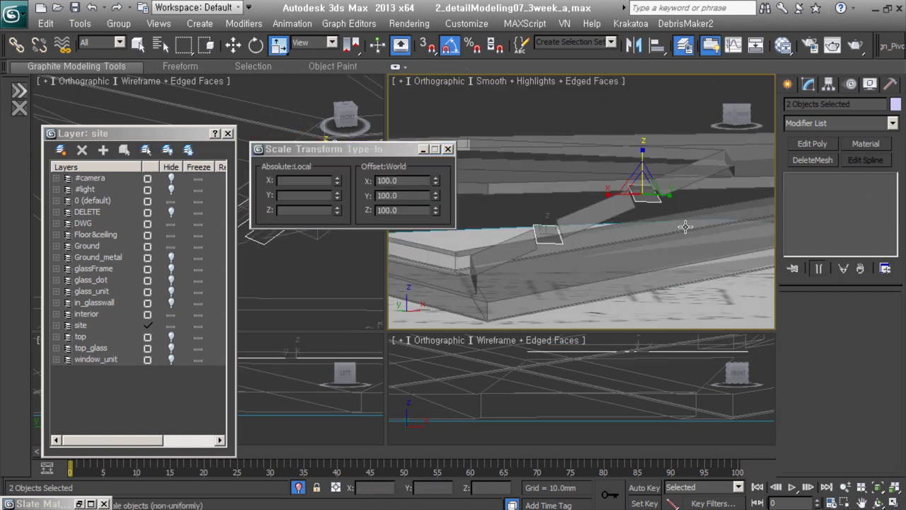
Select the strip's edges and Connect them to add new dividing edges
mouse_move(693, 165)
alt+middle_down()
mouse_move(530, 243)
mouse_move(594, 242)
mouse_move(598, 207)
alt+middle_up()
click(530, 243)
key(2)
click(535, 243)
key(w)
right_click(598, 206)
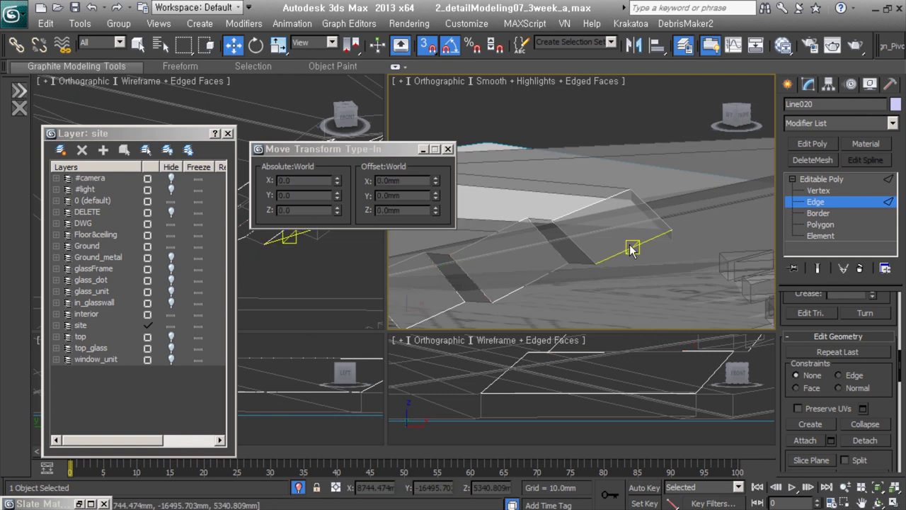
click(598, 215)
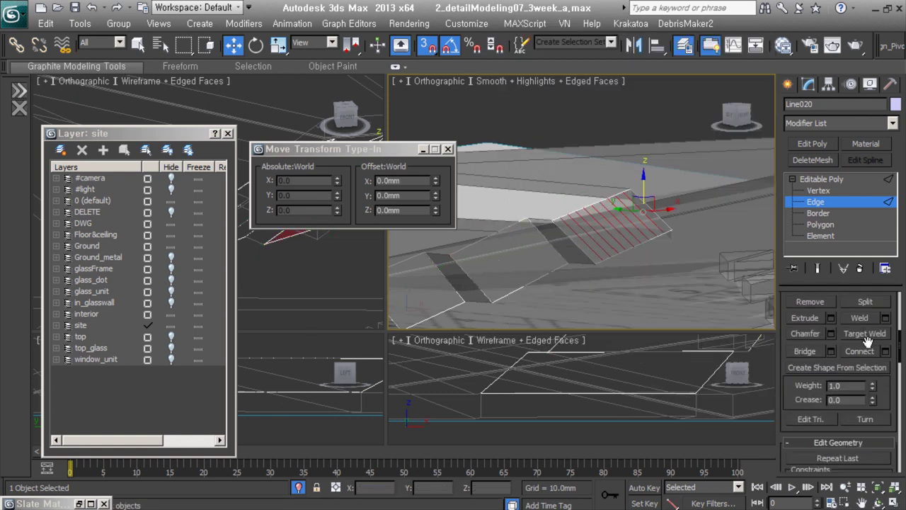
Convert the stripe polygons to edges and add one more edge in wireframe view
key(w)
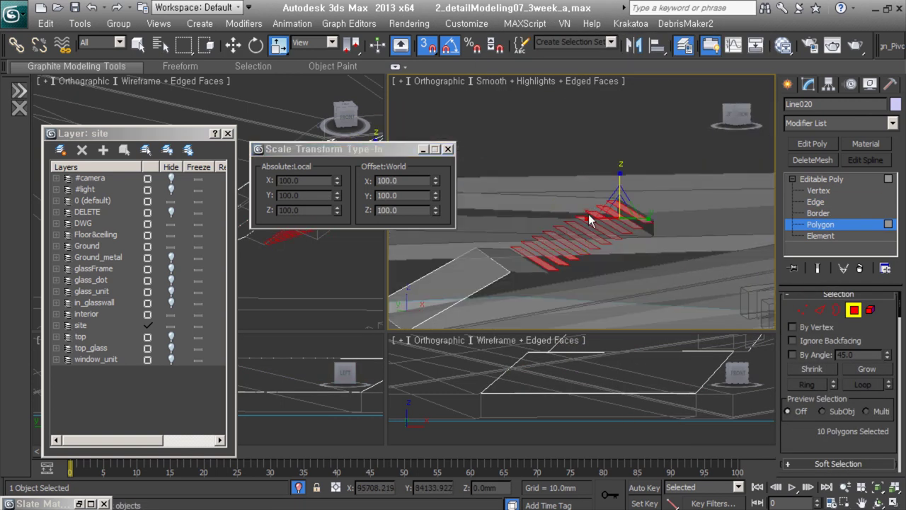
middle_drag(658, 251, 593, 241)
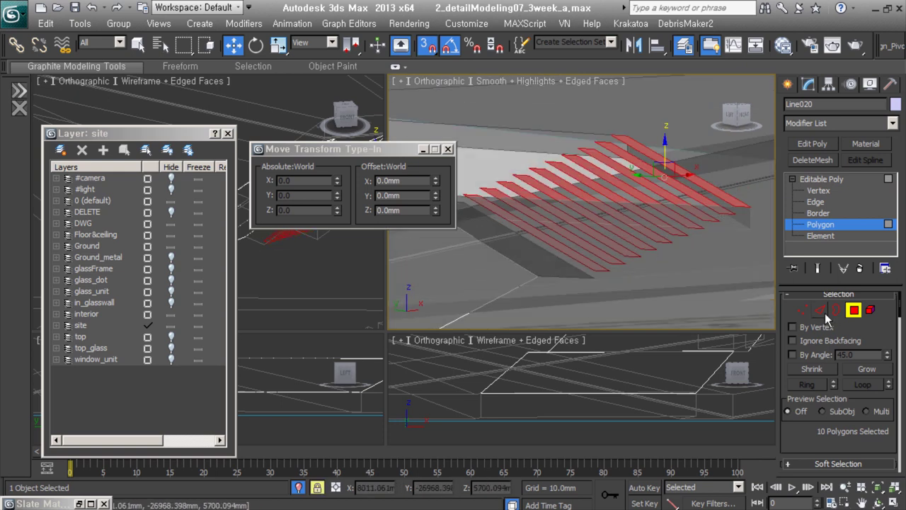
key(2)
key(z)
scroll(611, 210, up, 3)
scroll(611, 210, down, 5)
alt+middle_drag(611, 209, 687, 212)
key(F3)
ctrl+click(687, 211)
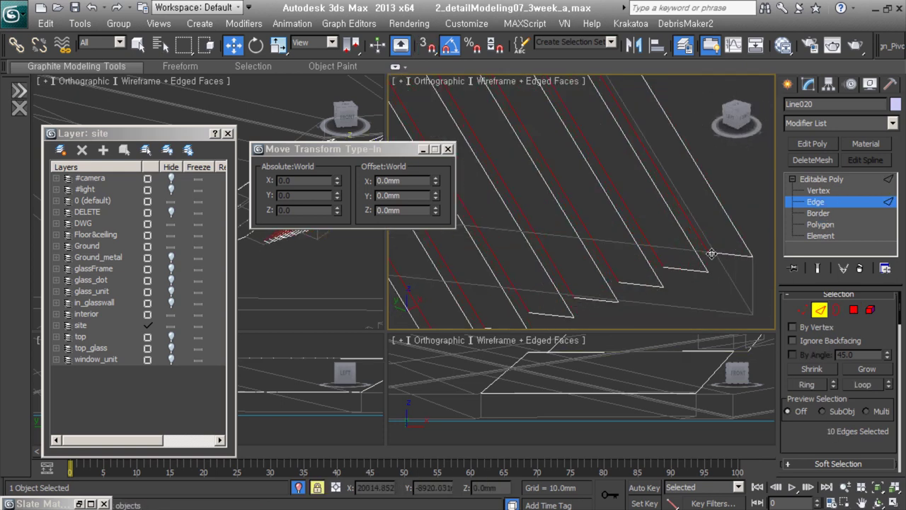
scroll(708, 269, down, 3)
Check the stripe vertices, return to object level and review the slab and stripes
key(1)
key(ctrl+a)
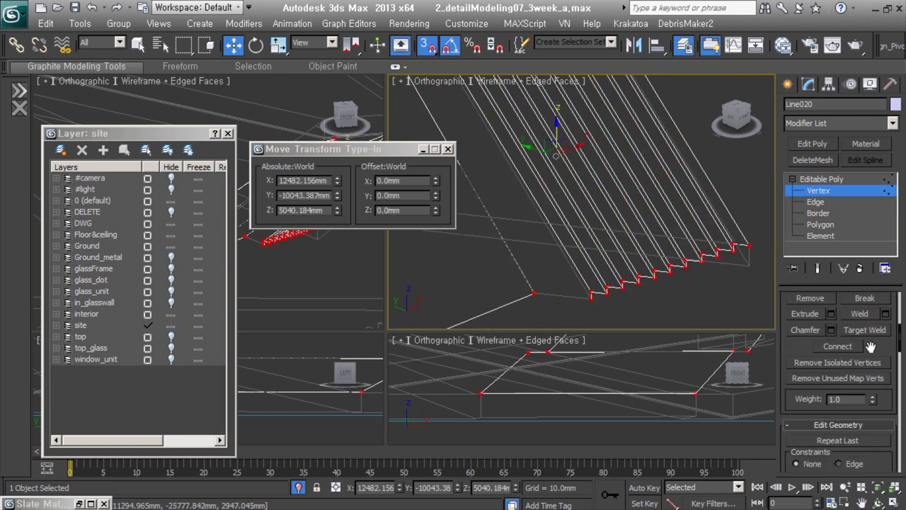
key(6)
alt+middle_drag(601, 250, 612, 238)
scroll(612, 239, down, 3)
scroll(608, 290, up, 3)
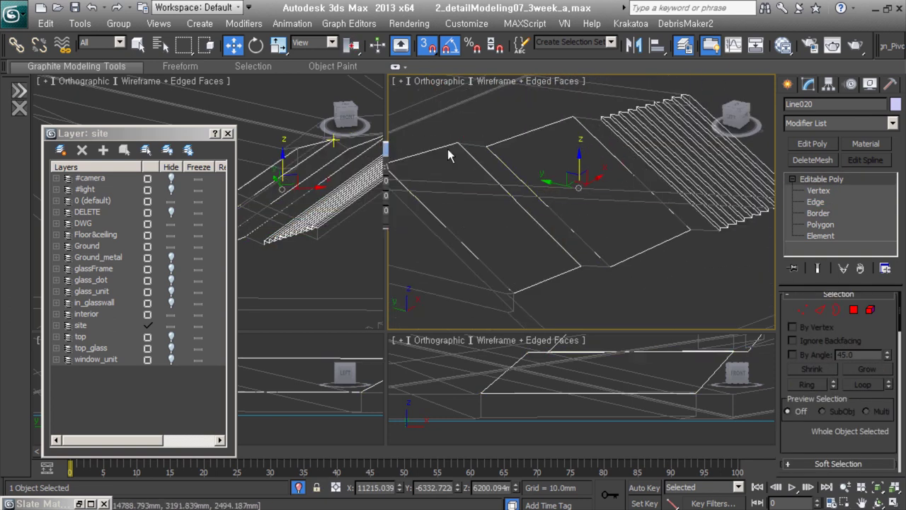
scroll(608, 290, down, 3)
mouse_move(609, 291)
alt+middle_down()
mouse_move(635, 269)
mouse_move(560, 167)
mouse_move(577, 231)
alt+middle_up()
scroll(560, 167, up, 2)
scroll(560, 167, up, 2)
Add Edit Poly to the floor and detach its polygons as Object039
click(577, 230)
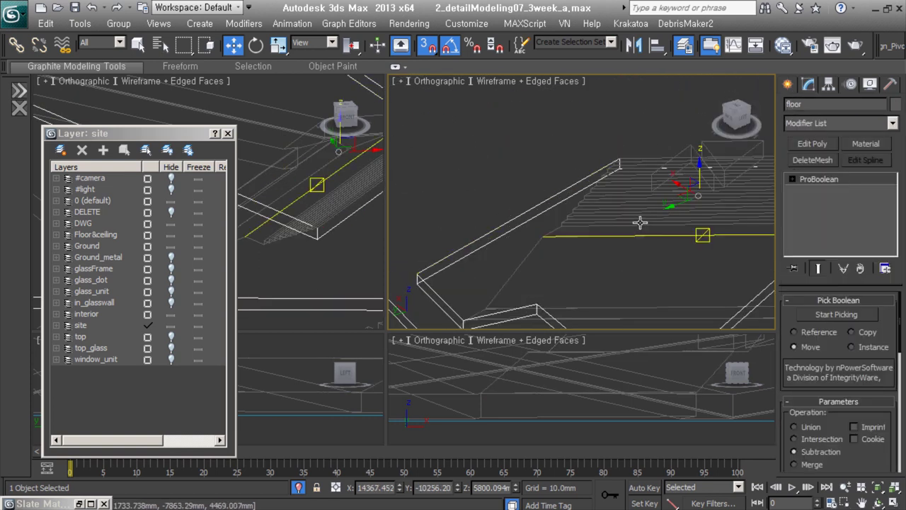
click(813, 143)
key(4)
mouse_move(631, 237)
alt+middle_down()
mouse_move(609, 233)
mouse_move(708, 269)
mouse_move(758, 273)
alt+middle_up()
key(Return)
Shell the detached piece with a 150 mm inner amount
click(616, 241)
text(s)
text(0)
key(Return)
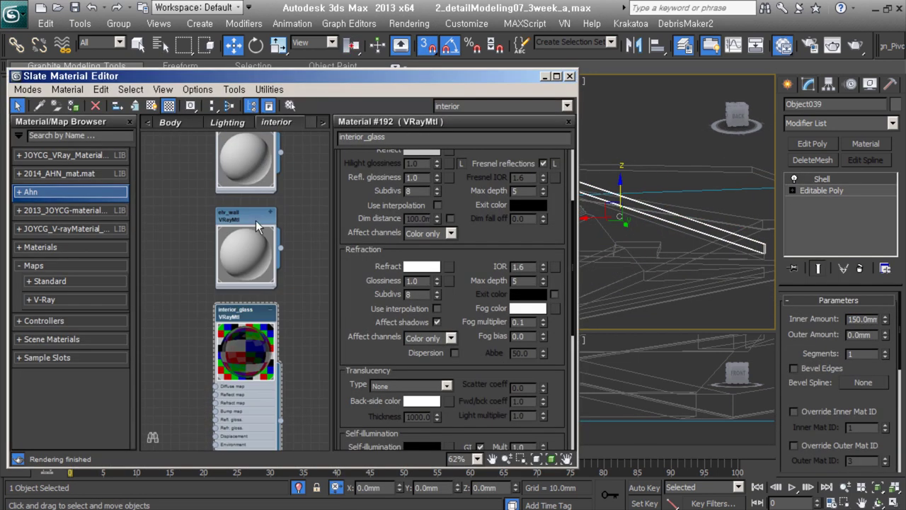
alt+middle_drag(611, 257, 651, 260)
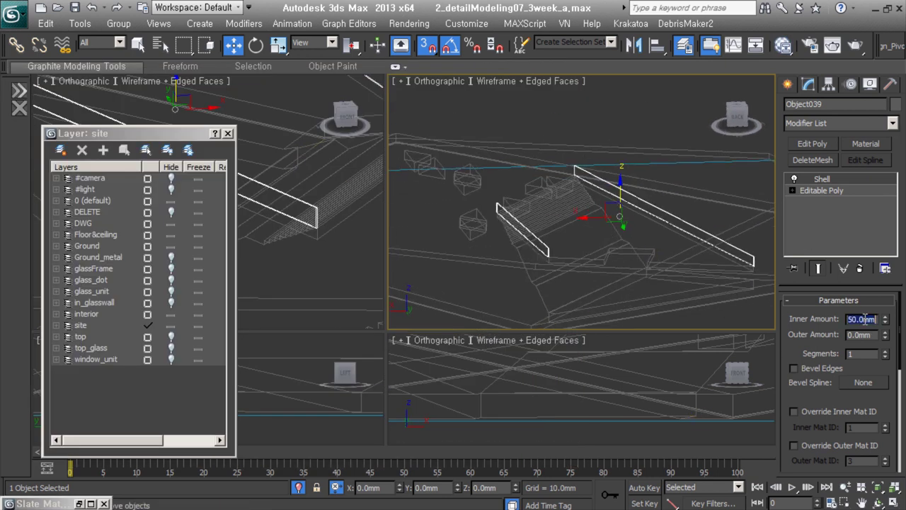
Select the piece's corner vertices, return to object level and zoom extents
key(1)
mouse_move(719, 230)
alt+middle_down()
mouse_move(740, 252)
mouse_move(625, 285)
mouse_move(570, 252)
mouse_move(609, 228)
mouse_move(614, 268)
alt+middle_up()
key(1)
key(w)
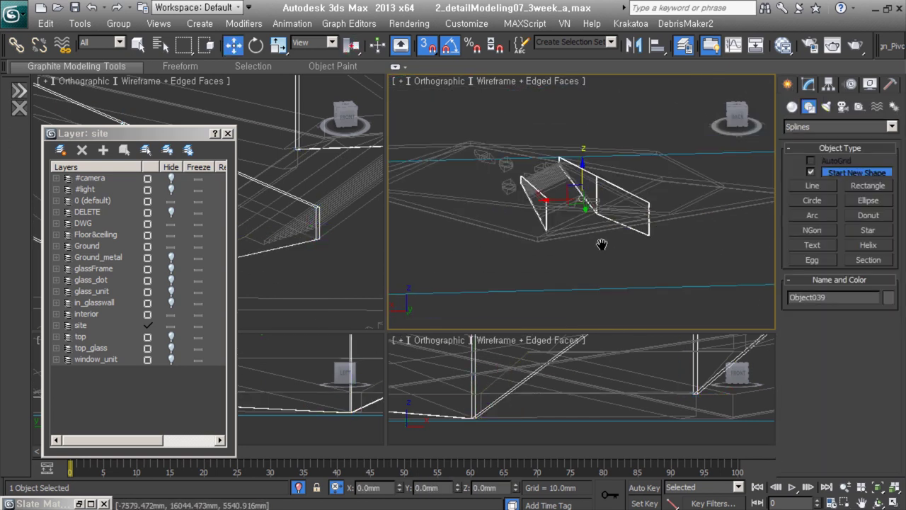
key(shift+ctrl+z)
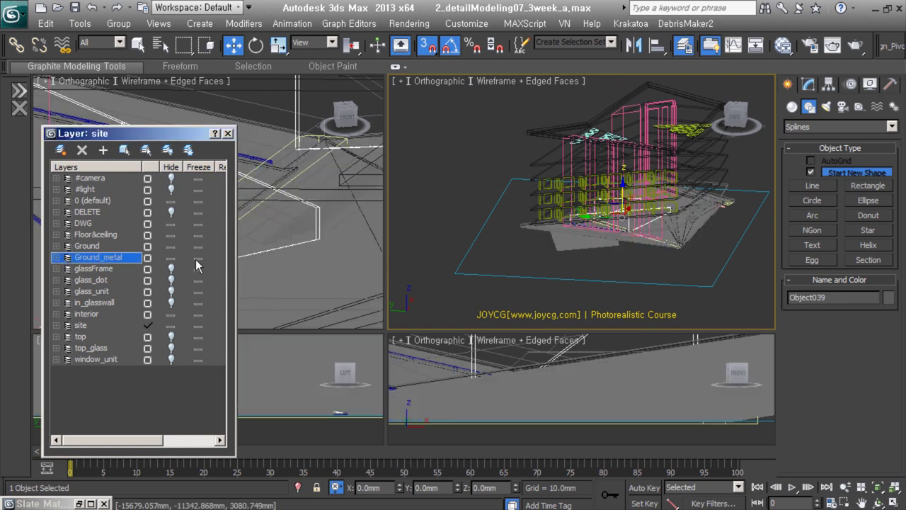
Hide Floor&ceiling, zoom to metal_A in smooth shading with snaps off, and pick Rectangle
click(171, 235)
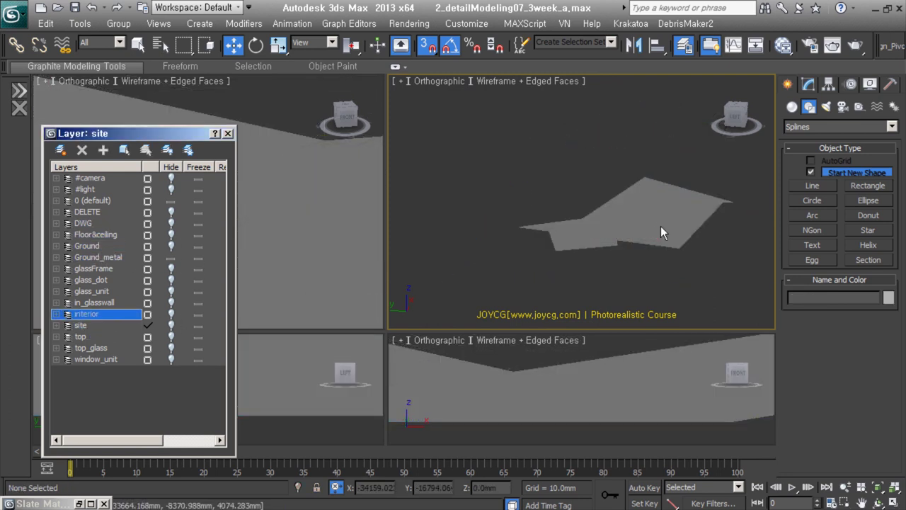
key(z)
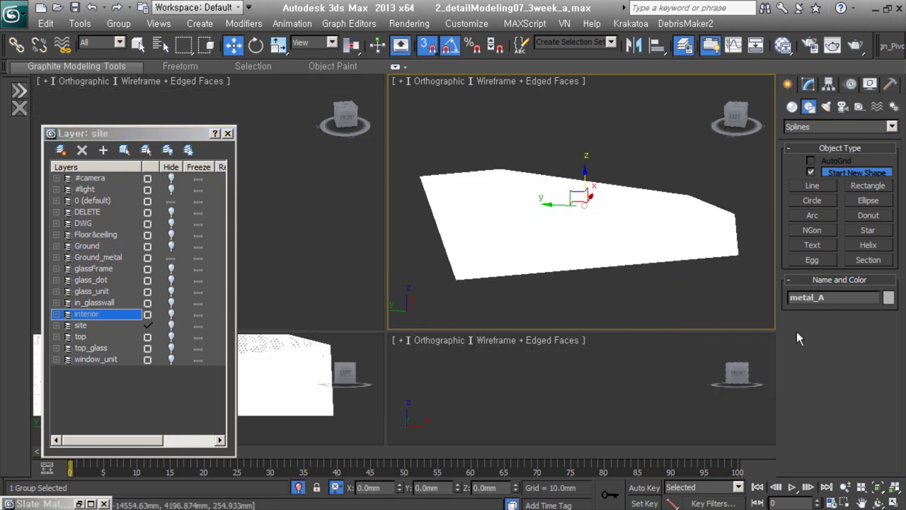
scroll(603, 244, up, 3)
key(s)
key(F3)
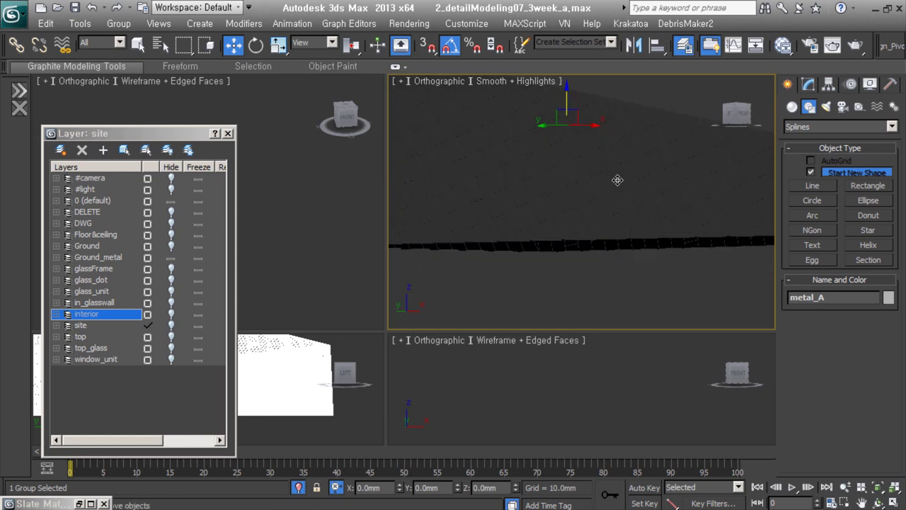
scroll(597, 182, down, 2)
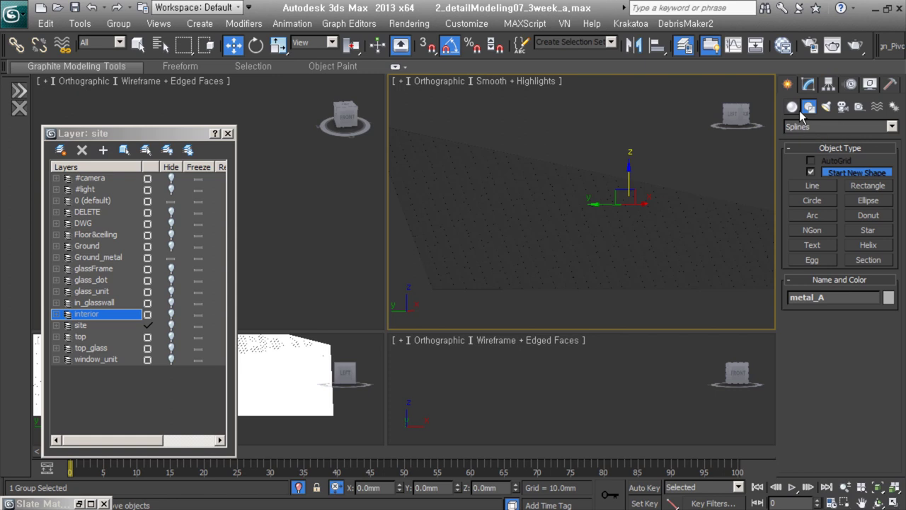
click(868, 187)
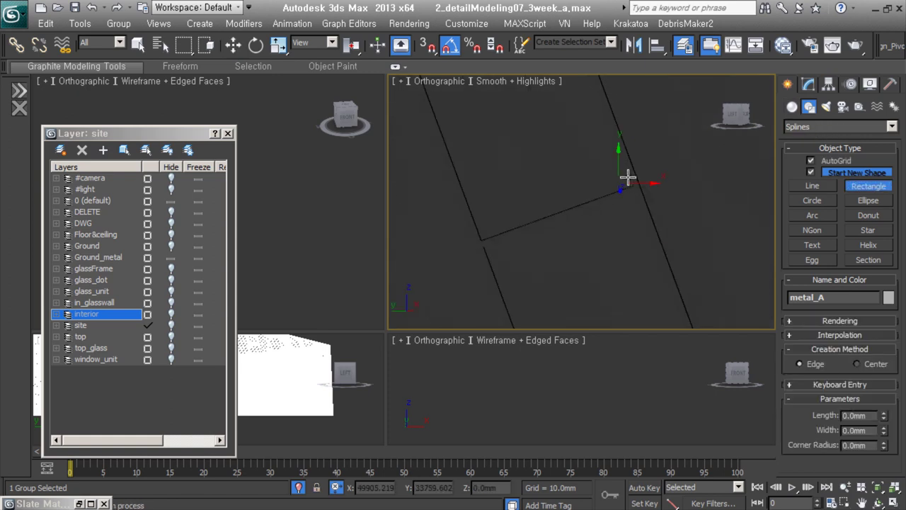
On the Ground_metal layer, draw a rectangle on the ground panel with a 2500 mm width
click(147, 257)
drag(740, 303, 617, 310)
key(F3)
key(w)
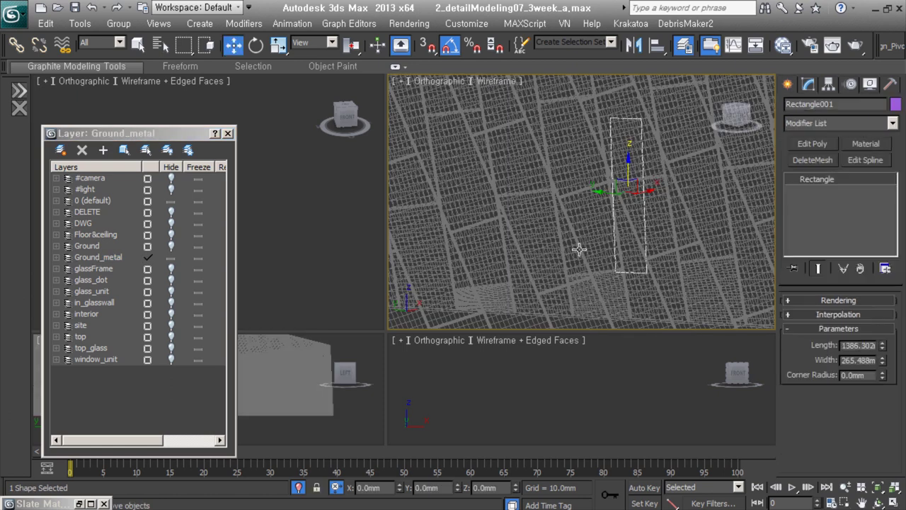
key(F3)
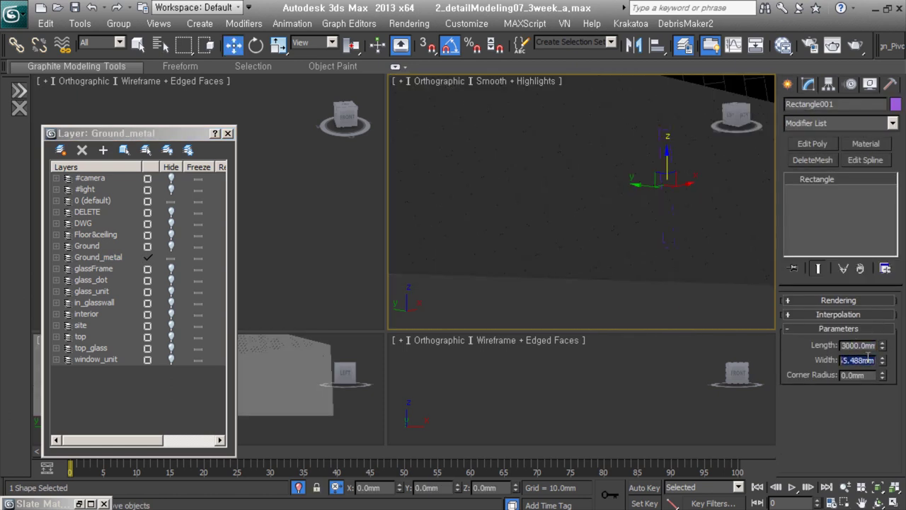
text(2500)
key(Return)
Using Local coordinates, slide the rectangle along the wall and make a copy of it
click(292, 24)
click(315, 43)
click(305, 78)
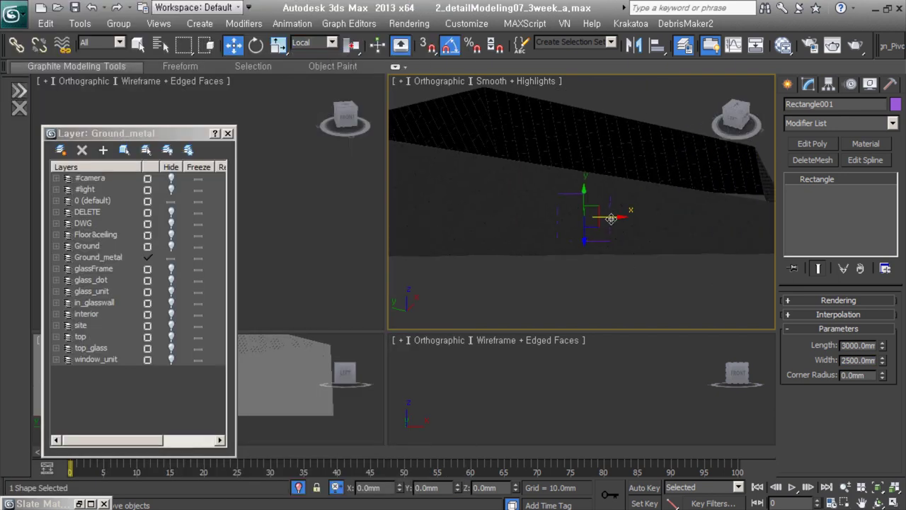
drag(549, 237, 587, 206)
alt+middle_drag(558, 249, 588, 269)
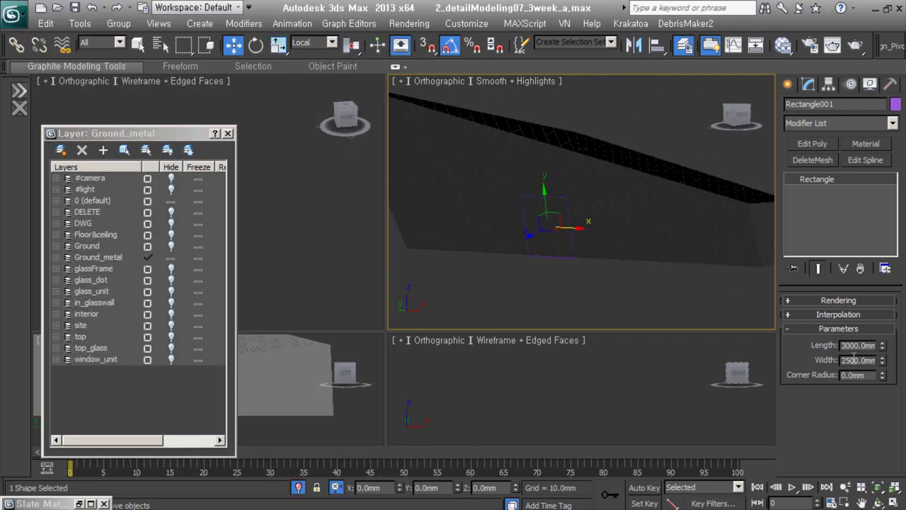
text(3500)
alt+middle_drag(607, 232, 572, 269)
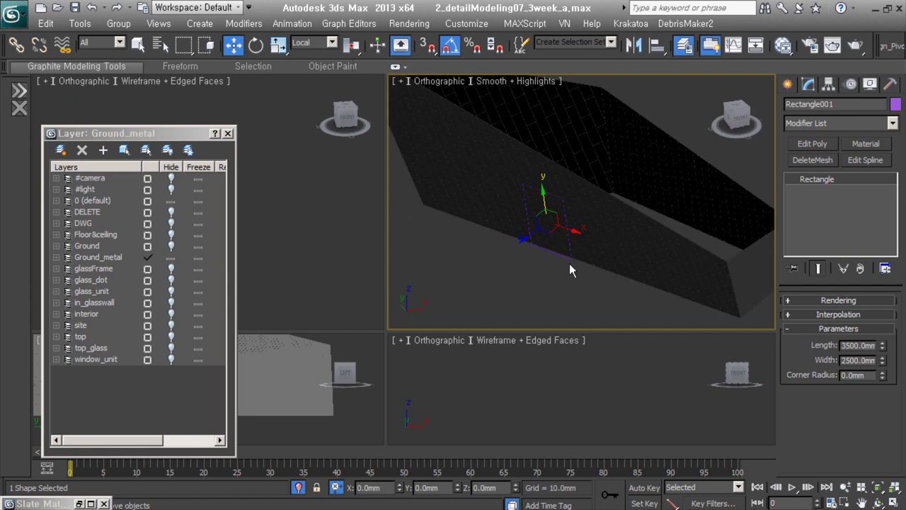
scroll(594, 270, up, 3)
shift+drag(598, 207, 603, 209)
click(404, 324)
click(681, 195)
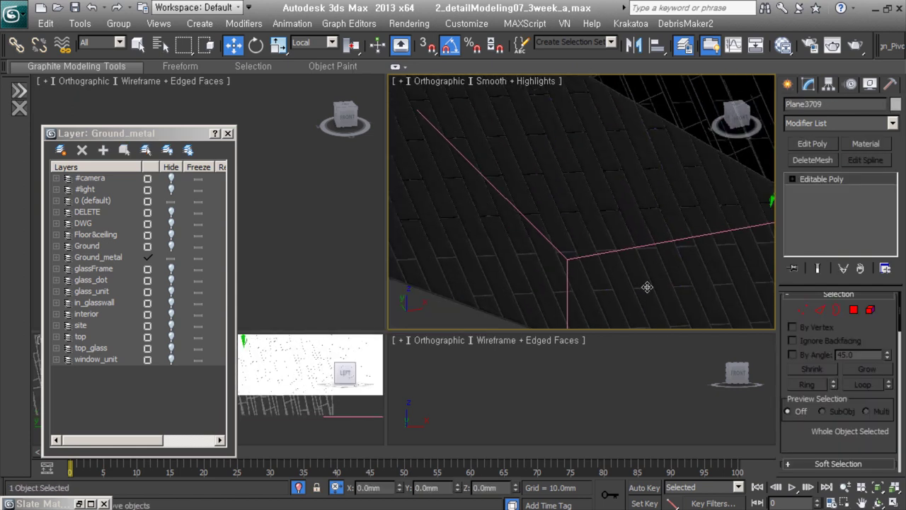
ShapeMerge the rectangle into the ground plane, then undo the merge
click(787, 84)
scroll(832, 128, down, 2)
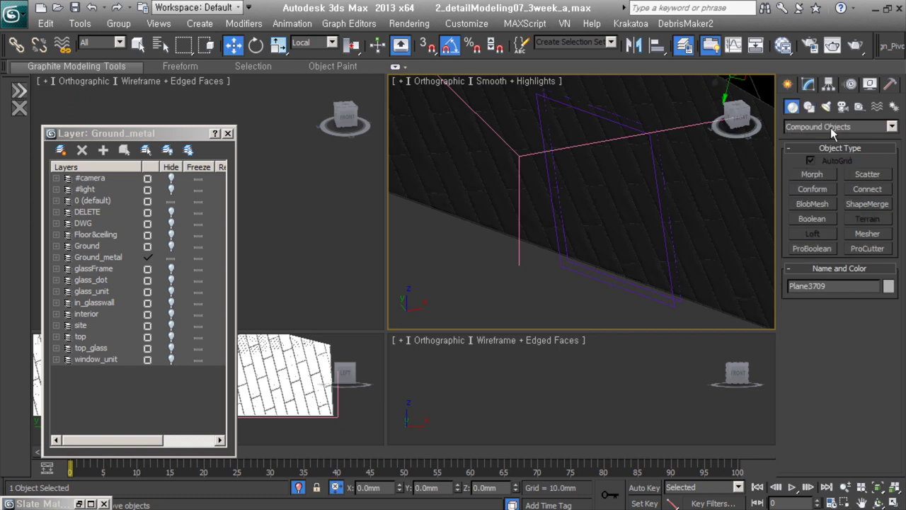
click(867, 204)
click(839, 328)
click(682, 293)
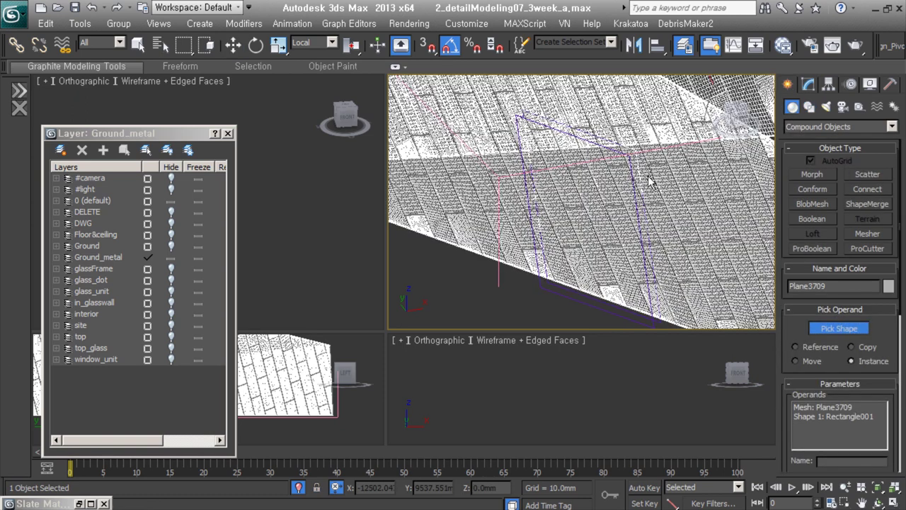
key(ctrl+z)
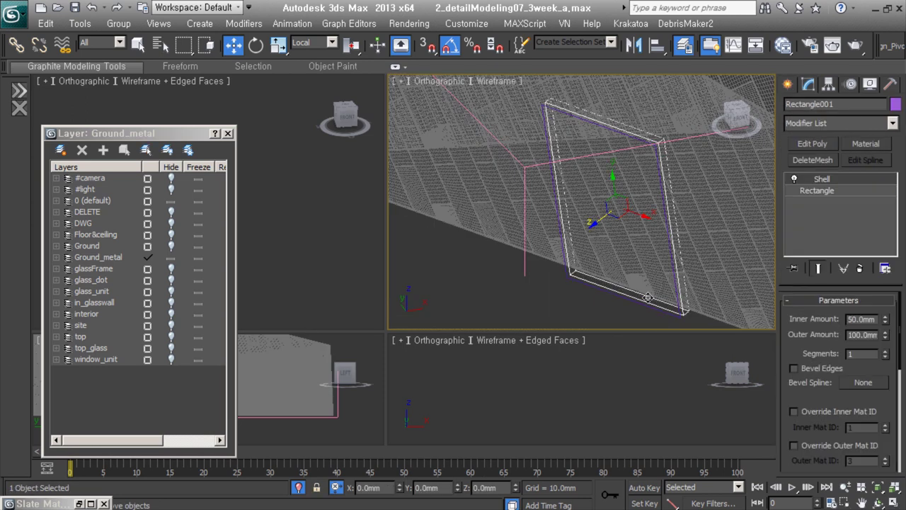
Copy the ground plane and try a Boolean on Plane3709, then undo it
click(403, 241)
key(ctrl+v)
click(415, 314)
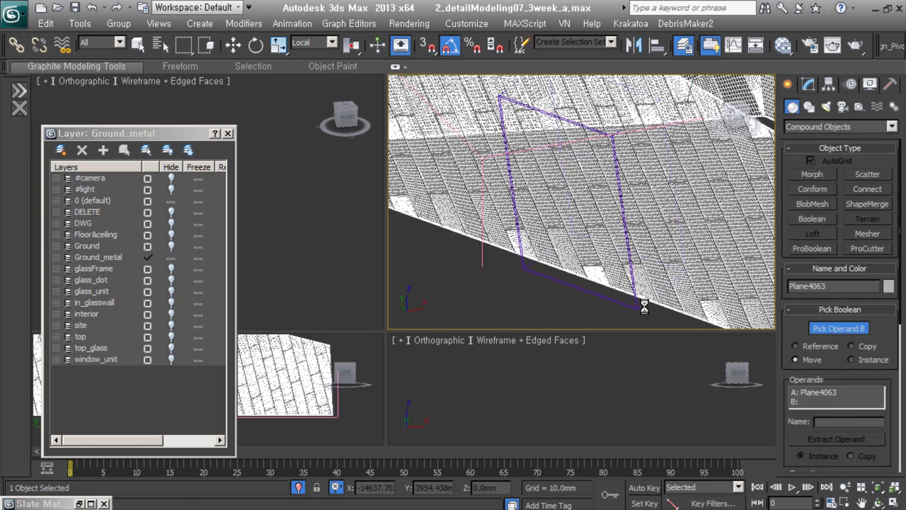
click(625, 211)
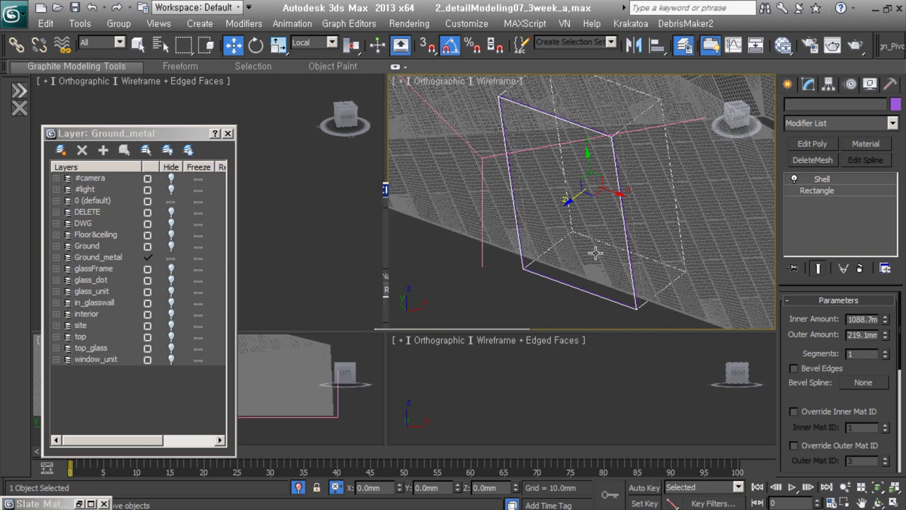
click(593, 249)
key(alt+b)
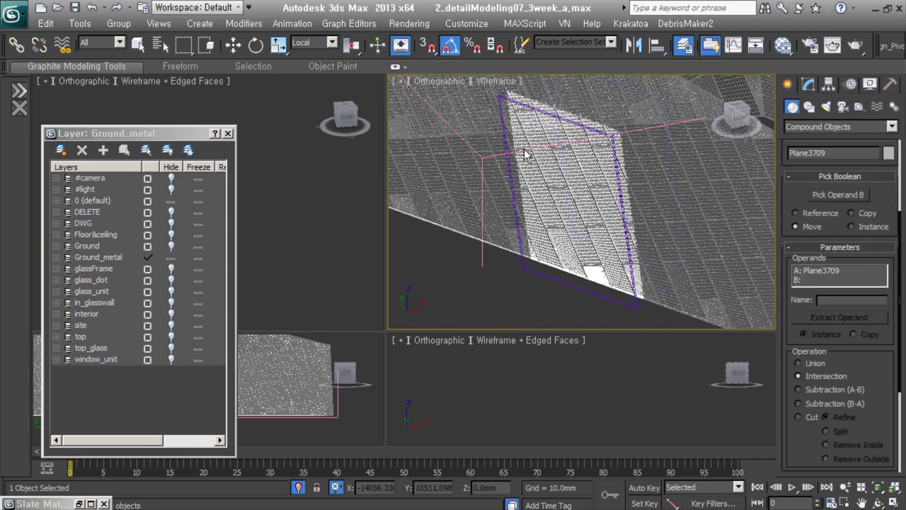
key(ctrl+z)
Start a Boolean on tiled ground Object027, pick the rectangle plane, then select the copy Plane4063
alt+middle_drag(542, 293, 550, 255)
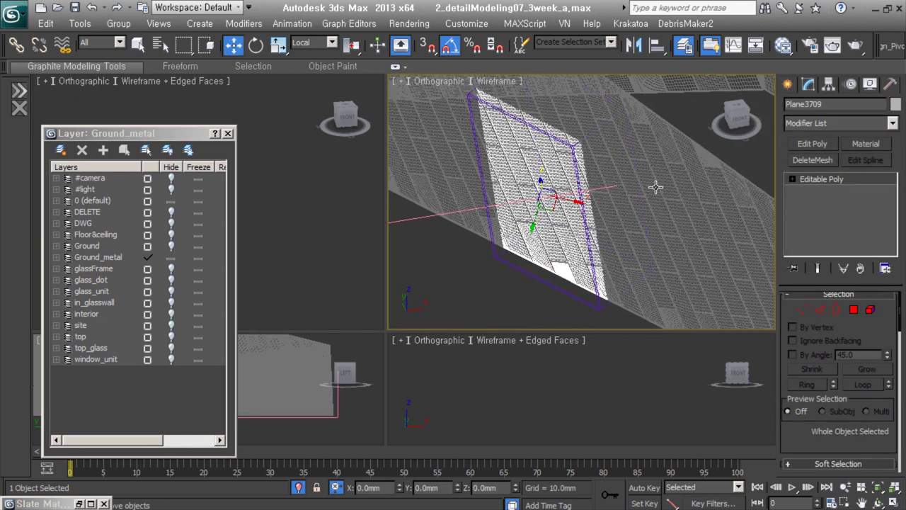
scroll(615, 270, up, 2)
click(609, 287)
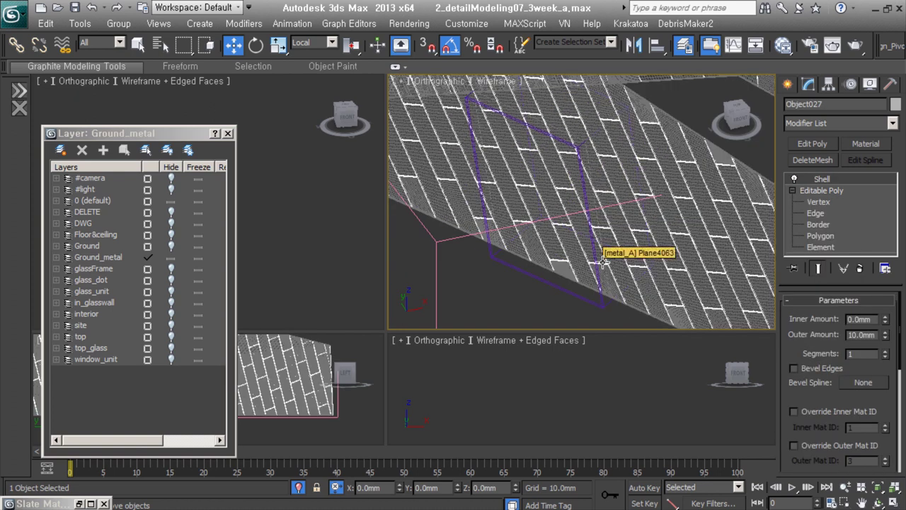
click(607, 303)
click(587, 263)
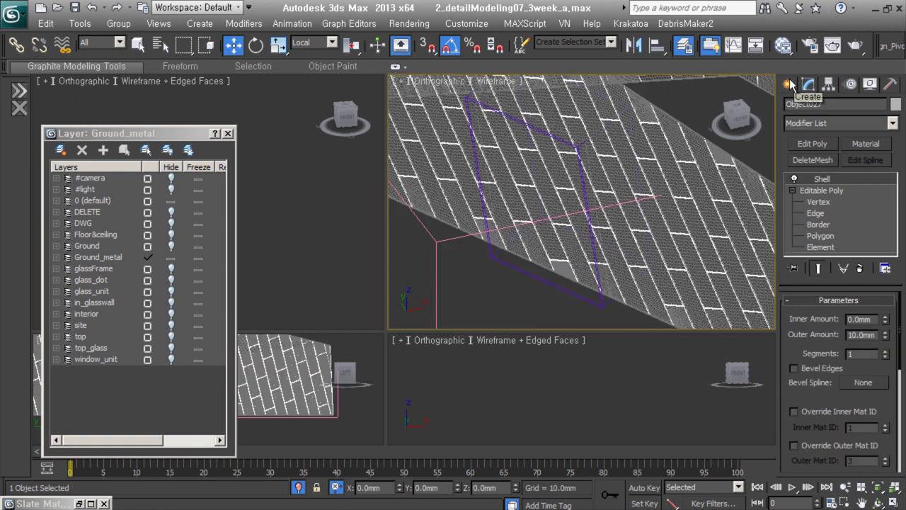
key(alt+b)
click(838, 327)
click(560, 242)
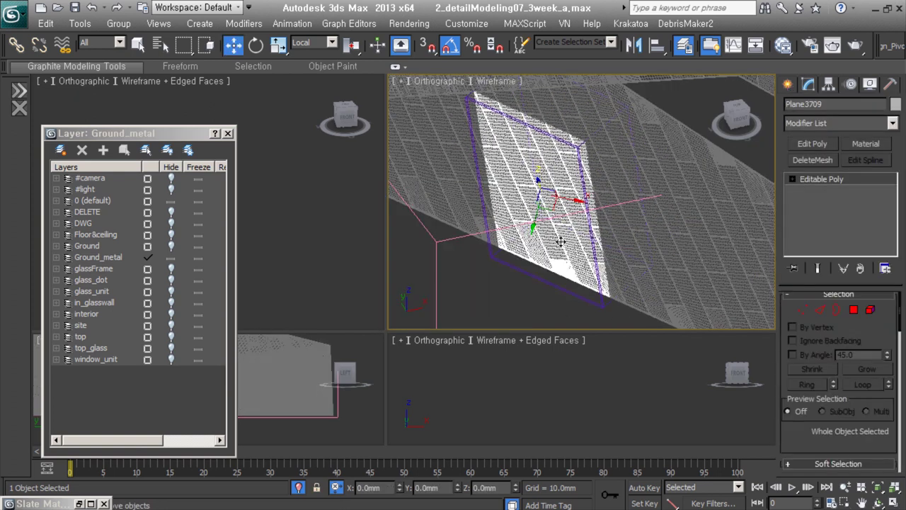
alt+middle_drag(559, 242, 601, 259)
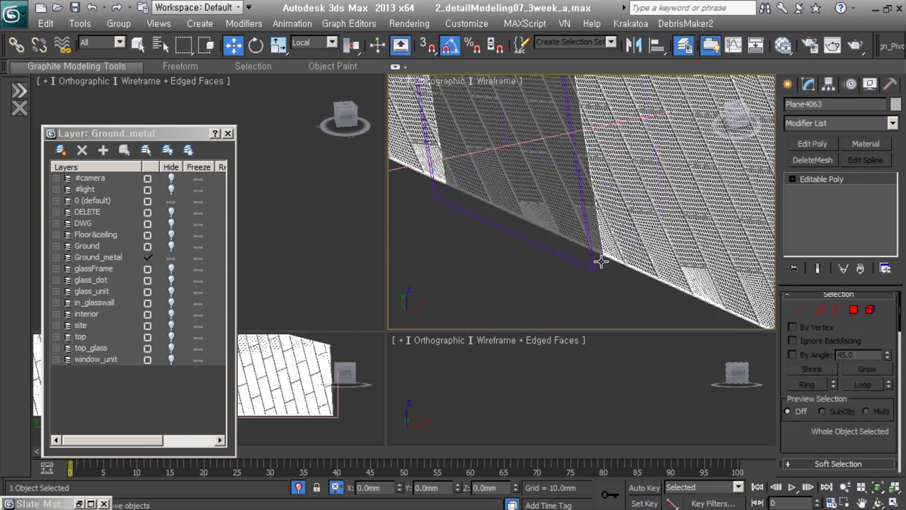
click(610, 309)
mouse_move(610, 309)
alt+middle_down()
mouse_move(539, 279)
mouse_move(526, 212)
mouse_move(524, 230)
mouse_move(472, 259)
mouse_move(474, 252)
alt+middle_up()
Set View transform coordinates, enable snapping, and select the door frame Rectangle005 in wireframe
click(528, 265)
click(311, 43)
click(317, 57)
key(s)
key(F4)
click(576, 327)
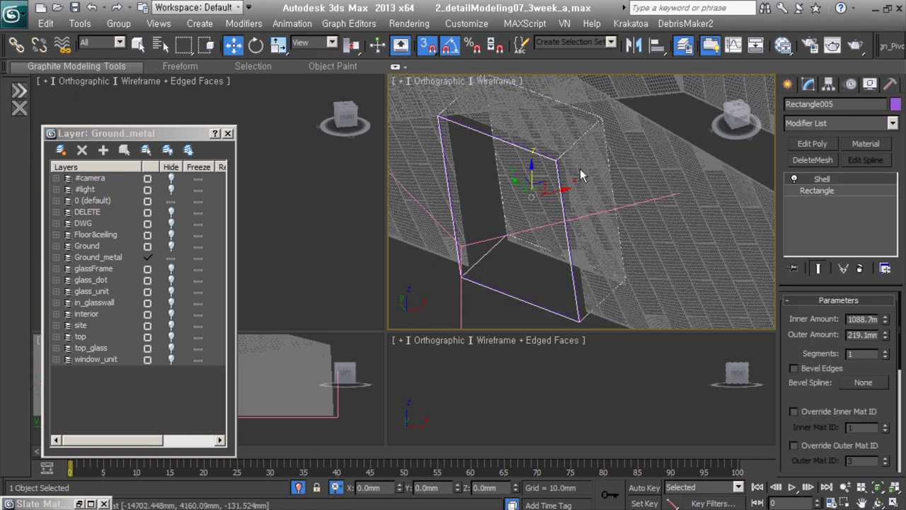
alt+middle_drag(563, 239, 686, 267)
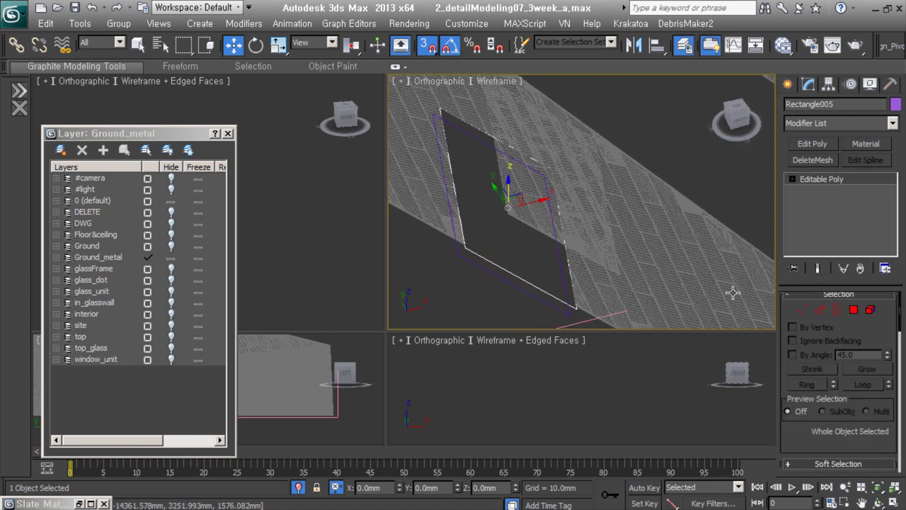
scroll(839, 397, down, 2)
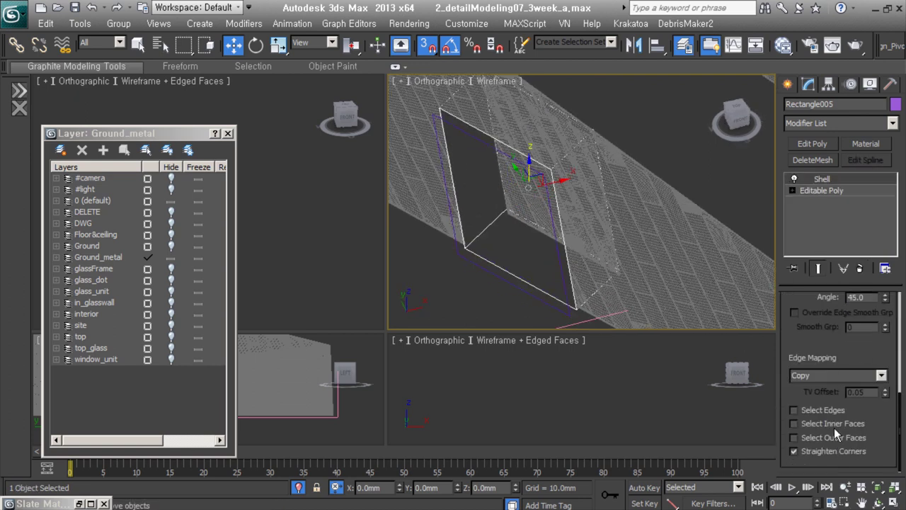
Set the shell to 65.3mm inner and 0mm outer, and collapse Rectangle005 to editable poly
click(821, 191)
click(821, 178)
right_click(885, 320)
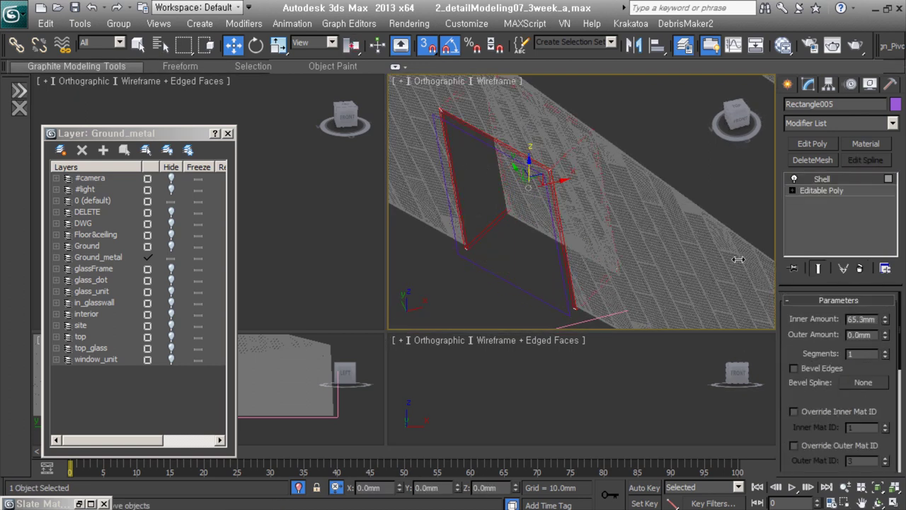
scroll(838, 382, down, 3)
click(859, 268)
key(F3)
mouse_move(631, 265)
alt+middle_down()
mouse_move(607, 307)
mouse_move(685, 285)
mouse_move(585, 203)
mouse_move(512, 194)
alt+middle_up()
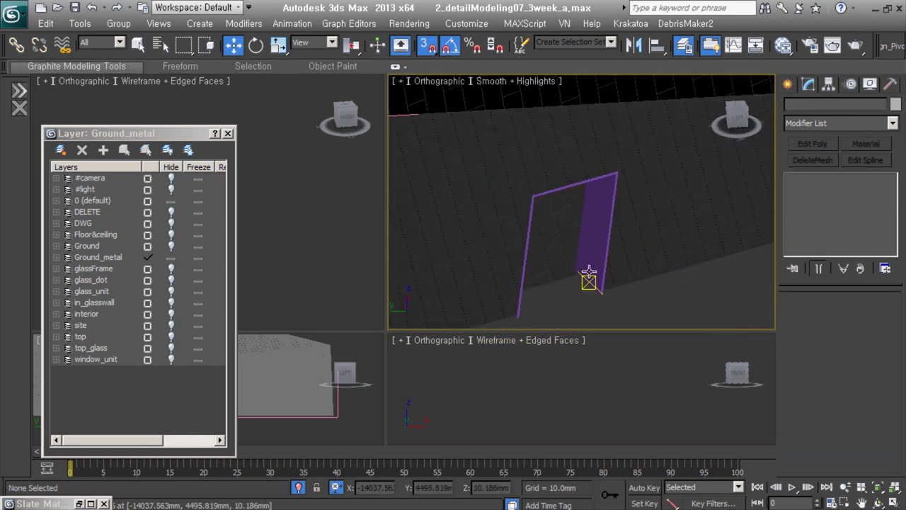
click(589, 272)
key(F4)
key(1)
mouse_move(649, 289)
alt+middle_down()
mouse_move(512, 243)
mouse_move(572, 203)
mouse_move(621, 236)
mouse_move(692, 263)
alt+middle_up()
Exit isolation, open the metal_A group, and frame ground plane Plane1898 in Top view
click(621, 236)
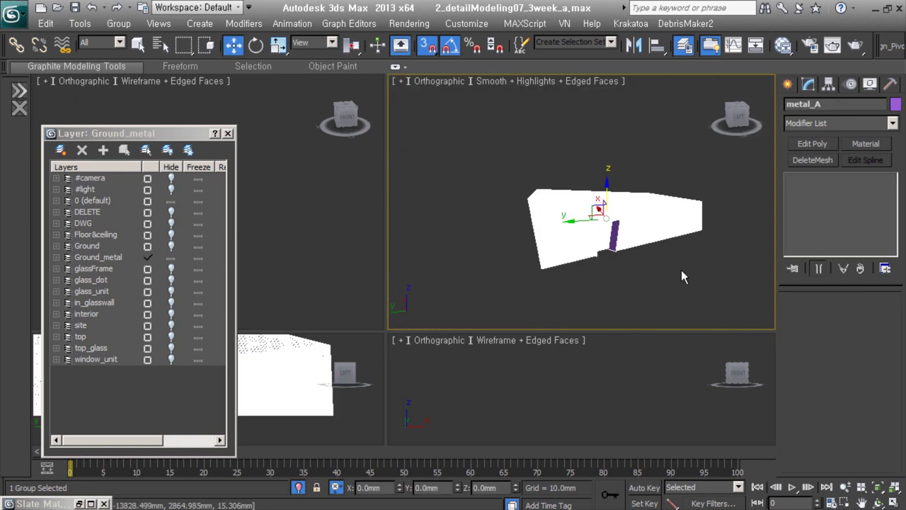
key(alt+q)
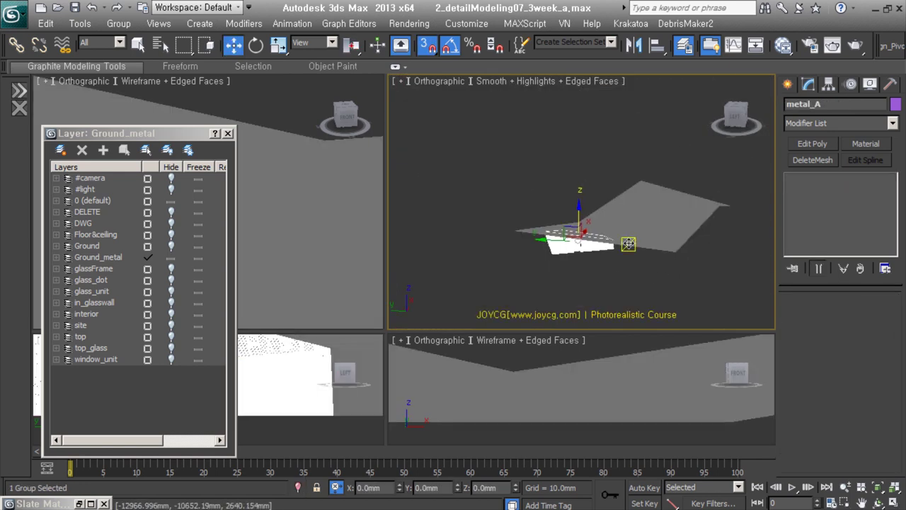
key(ctrl+shift+o)
click(628, 243)
key(t)
key(z)
scroll(496, 170, up, 3)
scroll(623, 230, up, 3)
middle_drag(641, 289, 633, 284)
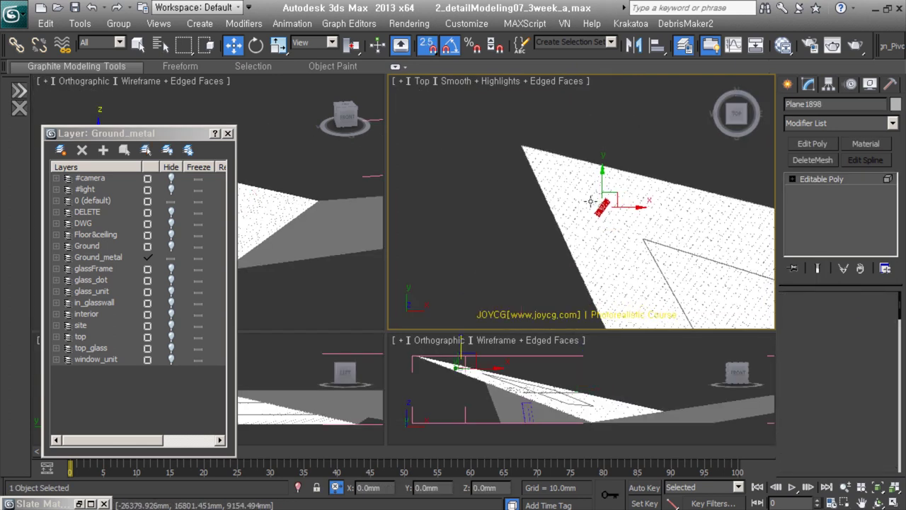
Detach the selected polygons of Plane1898 as a new object, Object040
key(4)
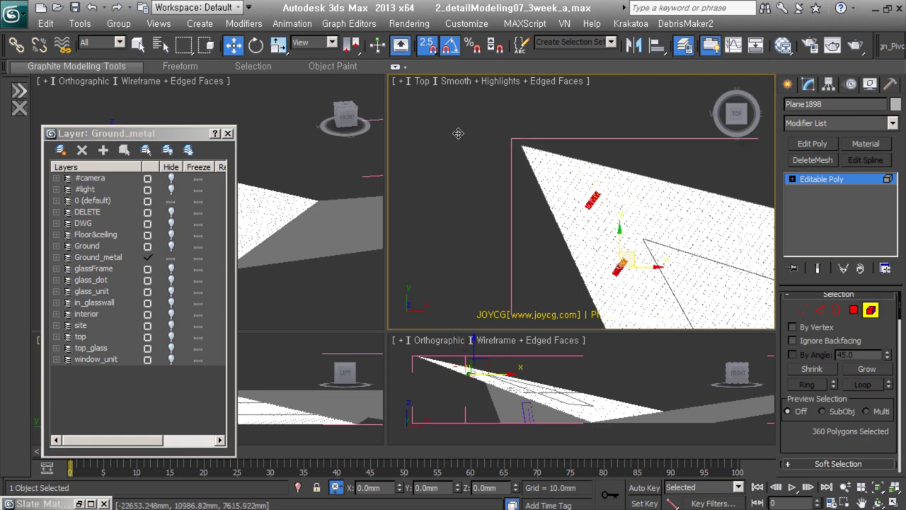
scroll(582, 229, down, 3)
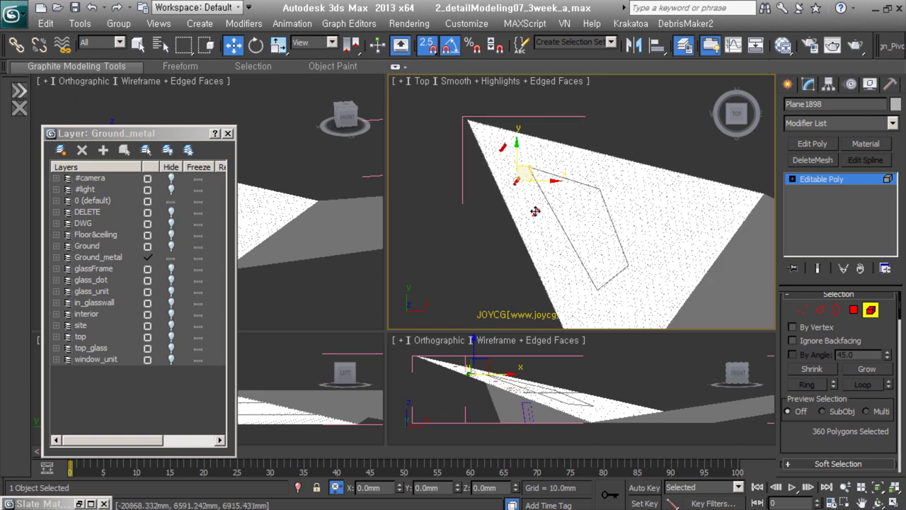
scroll(507, 164, up, 2)
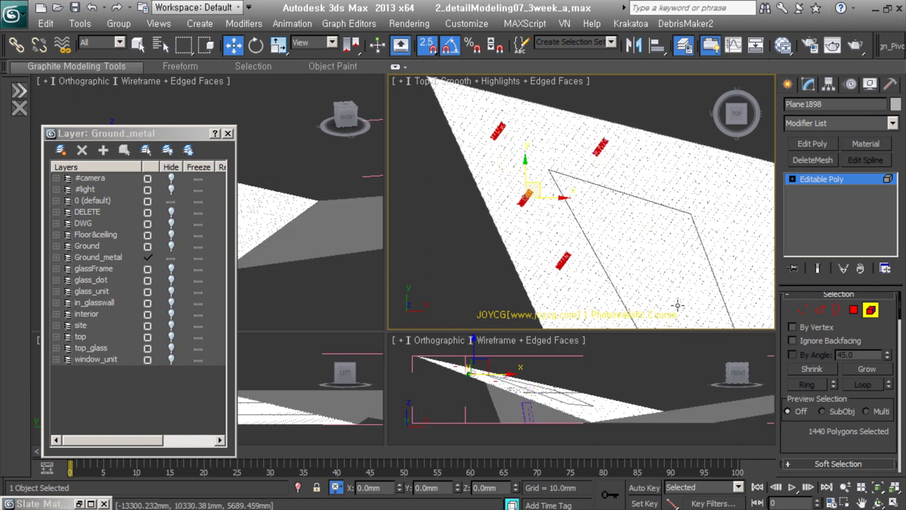
scroll(839, 354, down, 5)
click(871, 344)
click(496, 264)
click(600, 152)
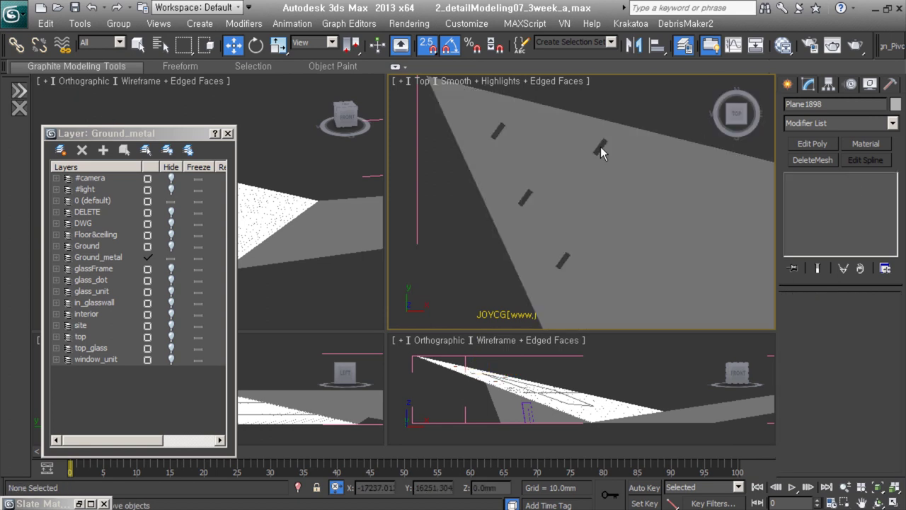
click(600, 152)
Draw a circle on the strip Object040 and convert it to an editable spline
scroll(538, 174, down, 6)
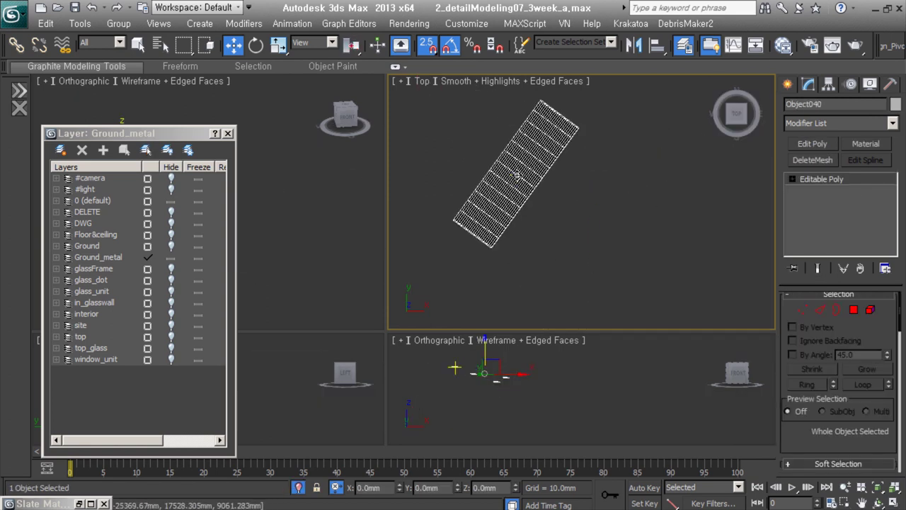
drag(519, 172, 538, 202)
key(F3)
click(808, 84)
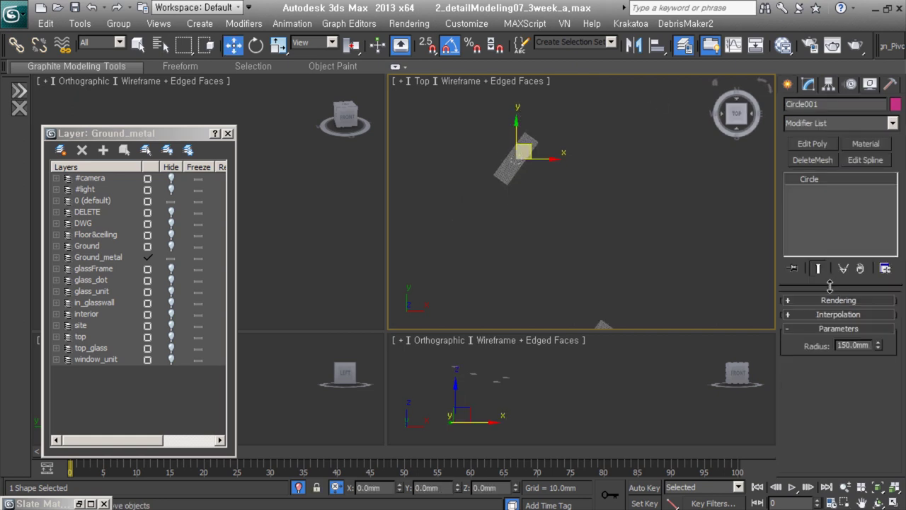
right_click(825, 178)
key(w)
middle_drag(547, 254, 525, 257)
Select all the circle's vertices, then undo several edits back to the merged strip Object040
scroll(546, 255, down, 2)
scroll(524, 213, down, 3)
scroll(524, 205, up, 5)
scroll(494, 194, down, 3)
scroll(494, 195, up, 3)
key(ctrl+a)
key(ctrl+z)
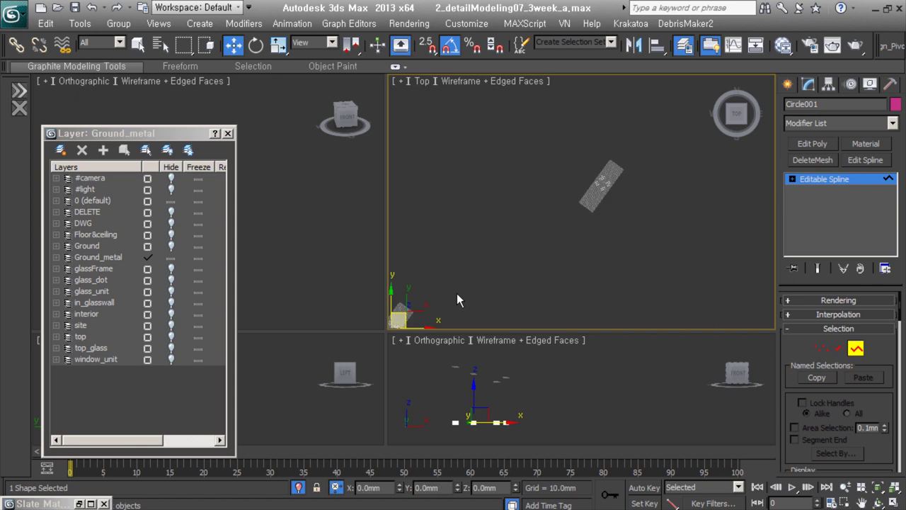
key(ctrl+z)
key(ctrl+z)
key(ctrl+z)
key(ctrl+z)
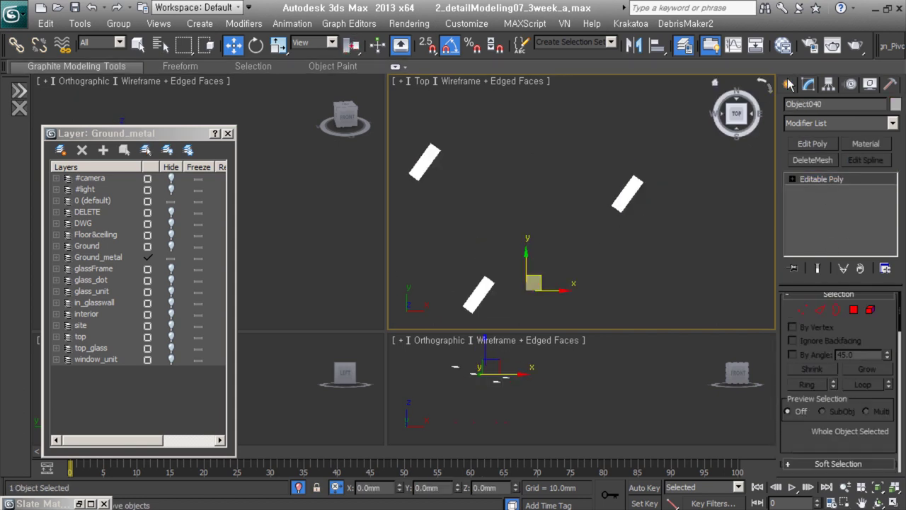
key(ctrl+z)
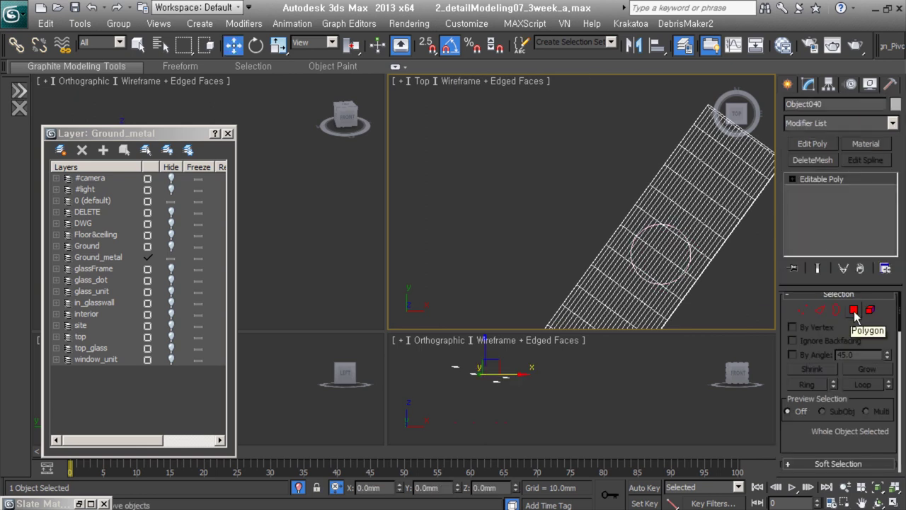
key(ctrl+z)
key(ctrl+z)
key(ctrl+z)
scroll(456, 253, down, 5)
In Border mode, select the round hole's border on Object040 and frame it in view
right_click(575, 44)
click(615, 75)
click(870, 309)
key(ctrl+a)
ctrl+click(836, 309)
scroll(521, 257, down, 5)
key(z)
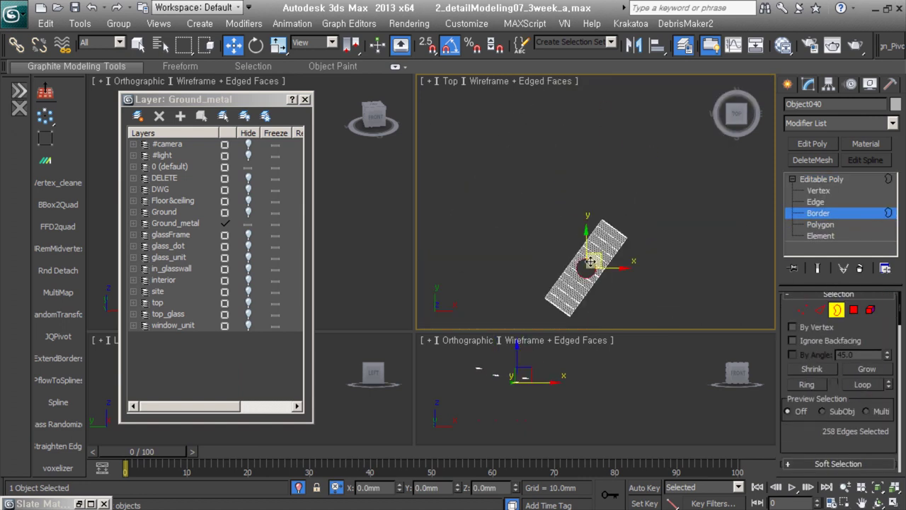
alt+middle_drag(586, 263, 607, 271)
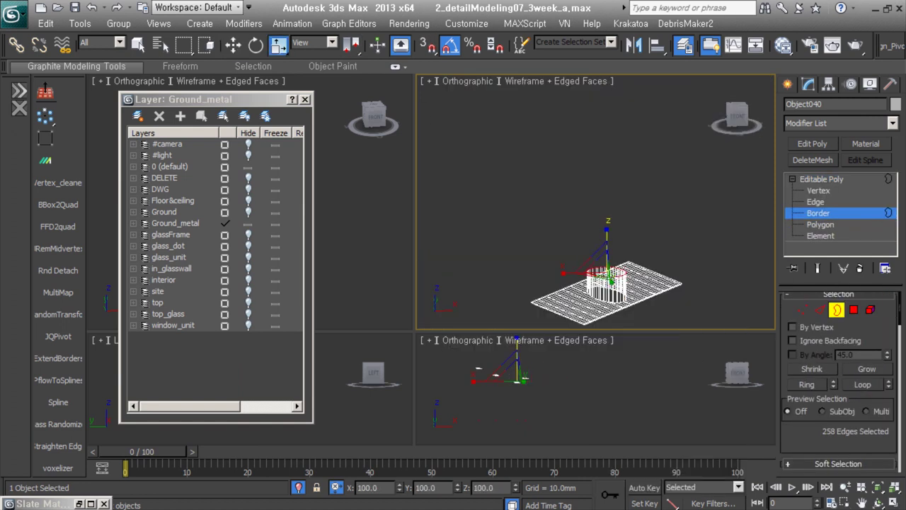
key(3)
scroll(596, 227, down, 5)
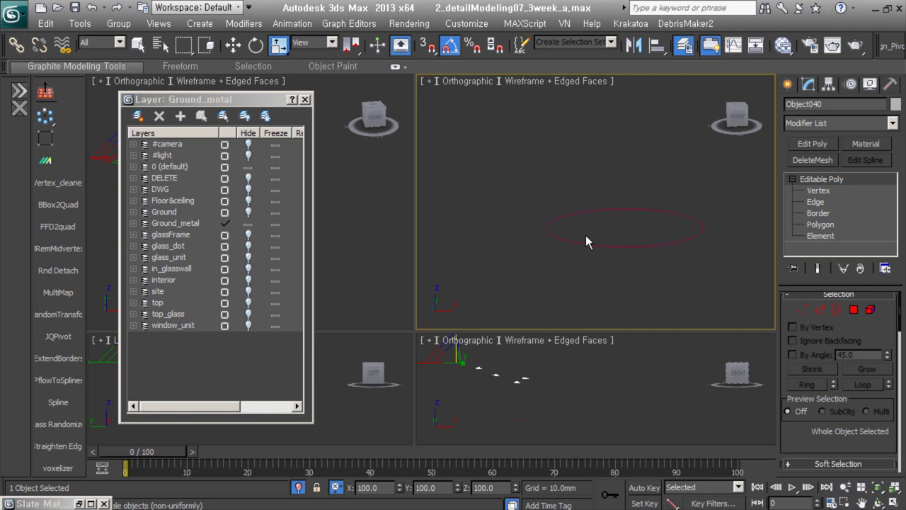
Detach the circle from its spline as a separate shape, Shape001
click(557, 263)
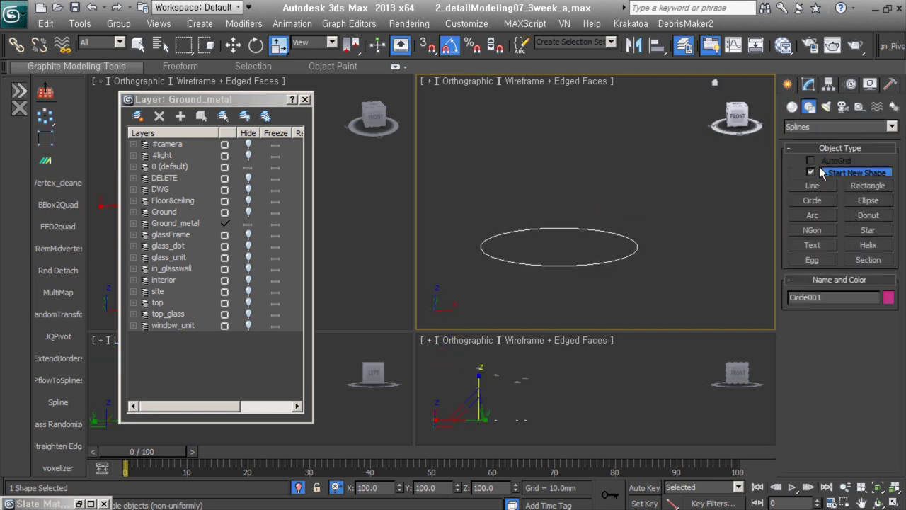
scroll(830, 154, down, 5)
click(810, 437)
click(499, 267)
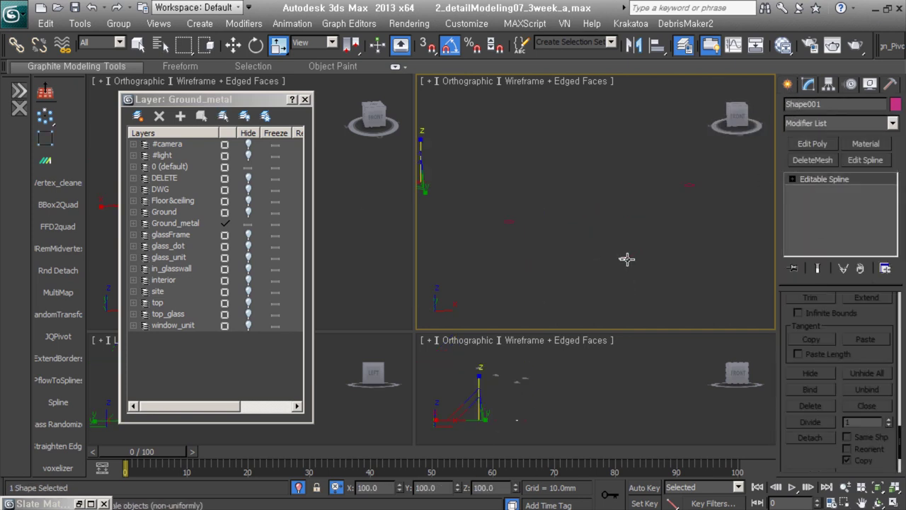
Convert Shape001 to an Editable Poly and select its circular face with smooth shading
alt+middle_drag(606, 221, 620, 205)
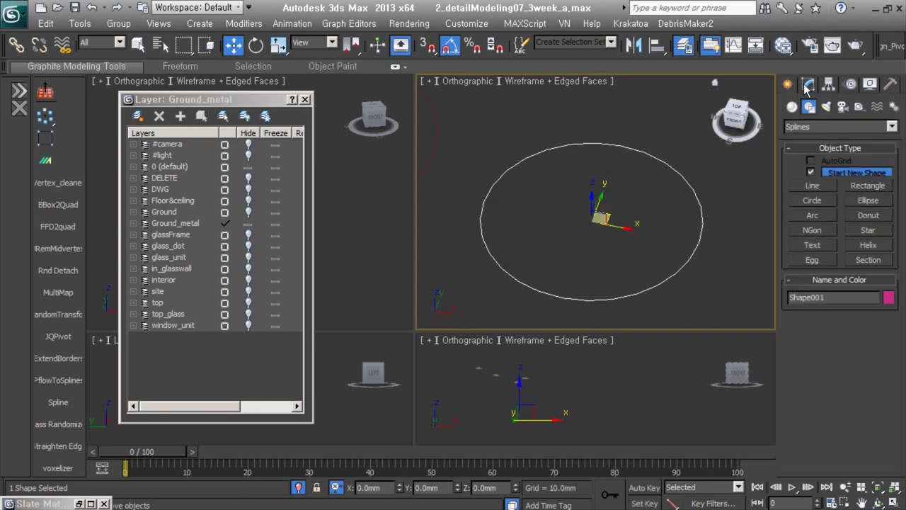
key(1)
click(812, 143)
key(F3)
key(4)
key(ctrl+a)
mouse_move(599, 156)
alt+middle_down()
mouse_move(598, 197)
mouse_move(655, 235)
alt+middle_up()
Inset the circular face and extrude it upward into a shallow disc
right_click(593, 236)
click(534, 305)
right_click(598, 254)
click(464, 273)
drag(463, 272, 463, 244)
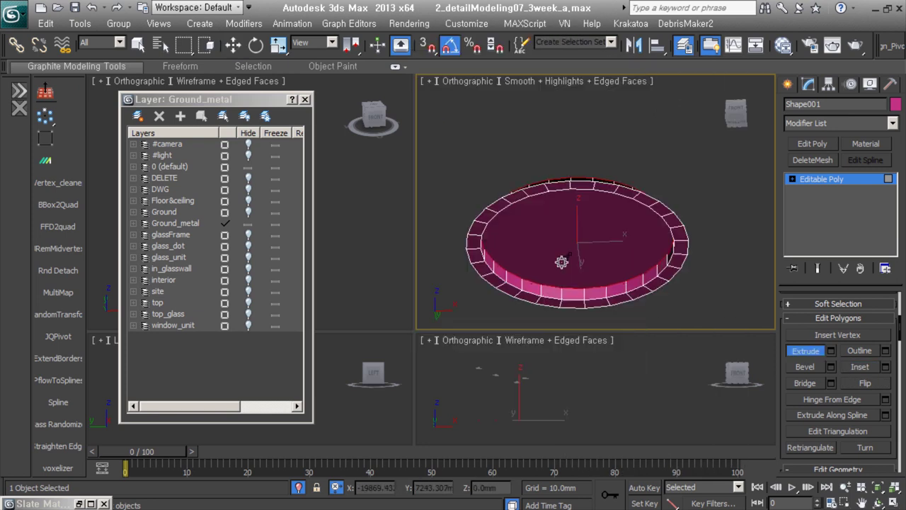
alt+middle_drag(482, 241, 494, 213)
scroll(547, 201, down, 2)
mouse_move(609, 240)
mouse_down()
mouse_move(599, 297)
mouse_move(590, 203)
mouse_up()
Bevel the top face into a cylinder and chamfer its top edges with extra segments
right_click(602, 283)
click(602, 269)
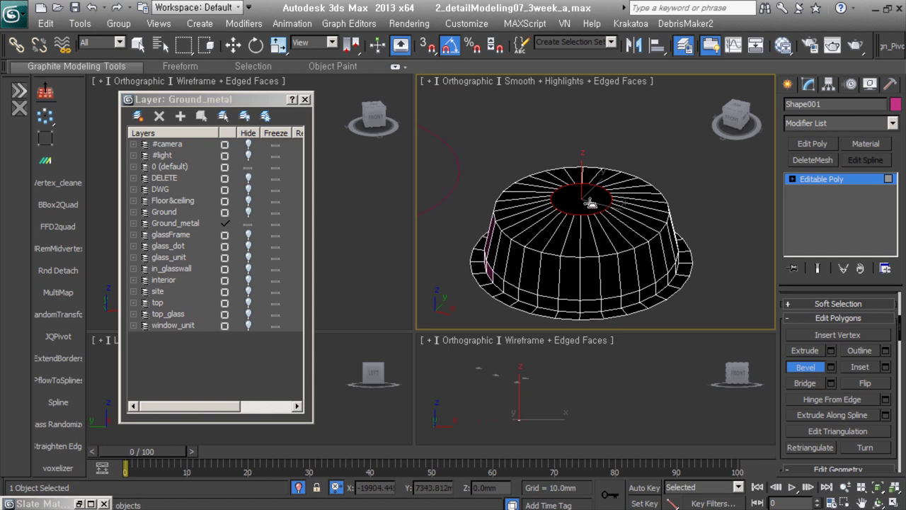
key(2)
right_click(574, 290)
click(469, 301)
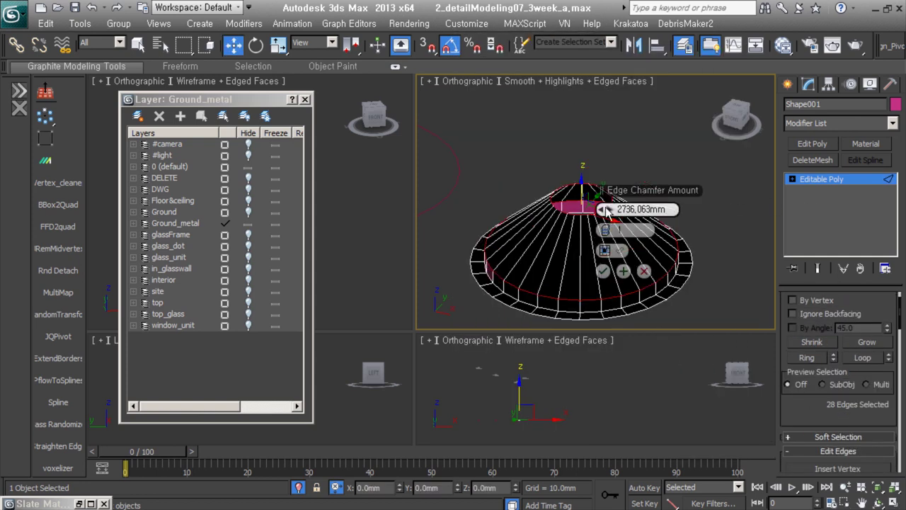
drag(610, 235, 611, 213)
click(602, 271)
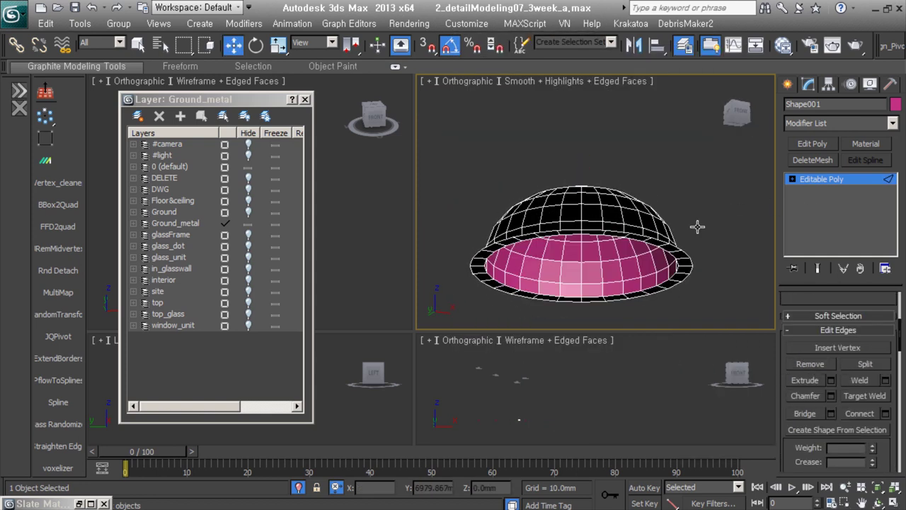
Try scaling the dome's top border, undo it, and inspect the closed dome from below
alt+middle_drag(660, 283, 676, 267)
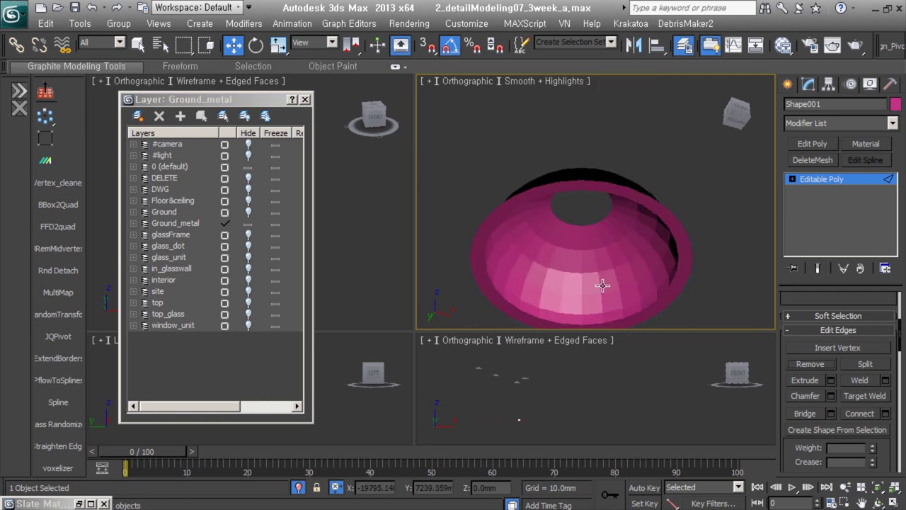
key(3)
right_click(573, 241)
click(619, 262)
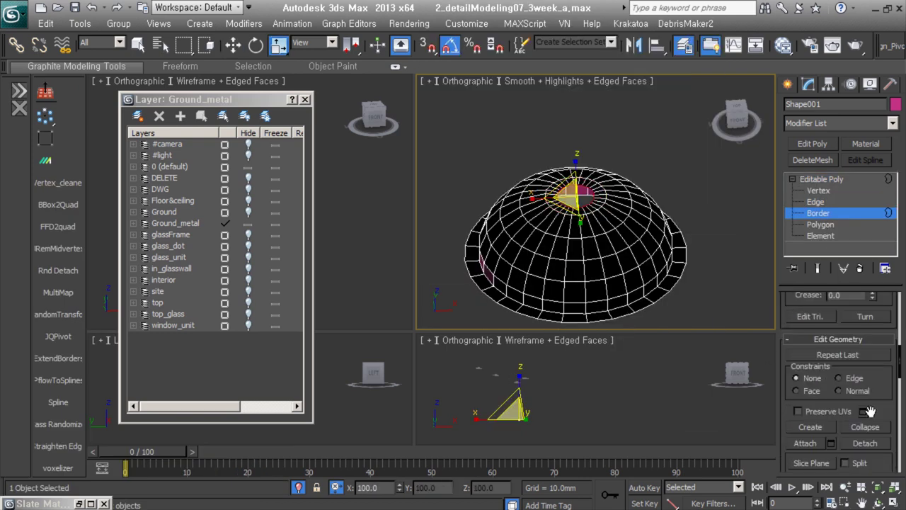
key(ctrl+z)
key(ctrl+z)
key(ctrl+z)
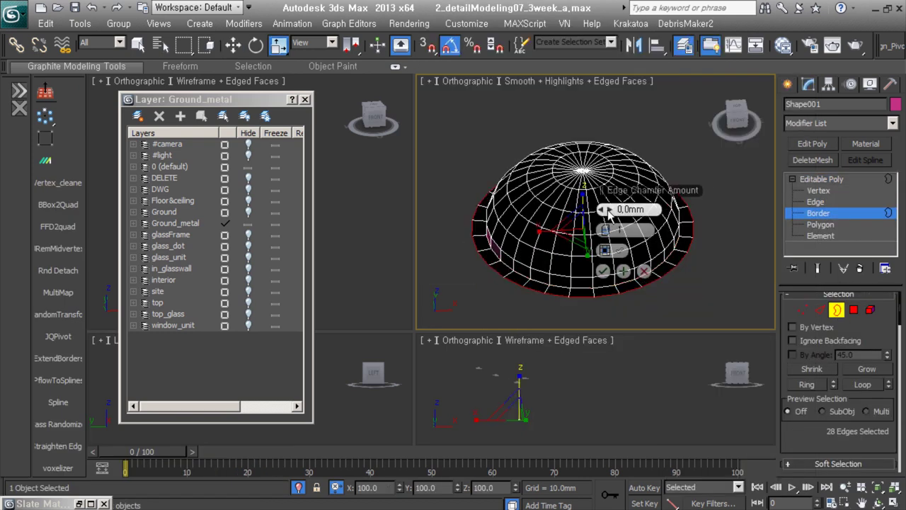
right_click(602, 262)
click(538, 142)
mouse_move(607, 267)
alt+middle_down()
mouse_move(666, 205)
mouse_move(582, 115)
alt+middle_up()
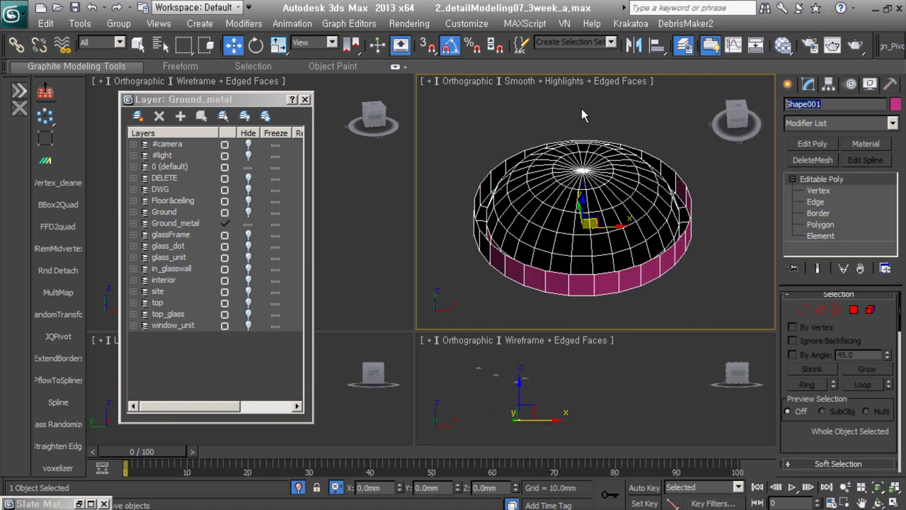
text(dn_light)
key(5)
key(5)
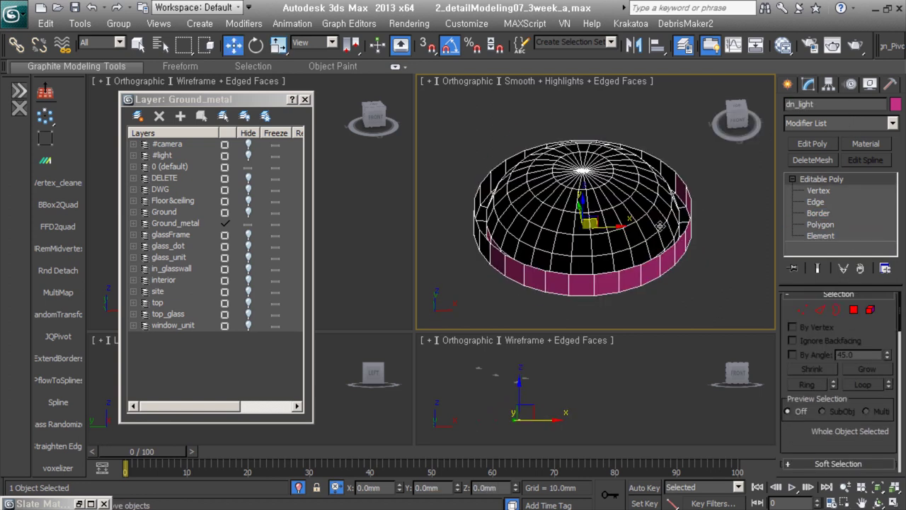
In Top view, draw a VRayLight plane light over the dome
key(t)
click(788, 84)
click(891, 127)
click(814, 195)
click(812, 175)
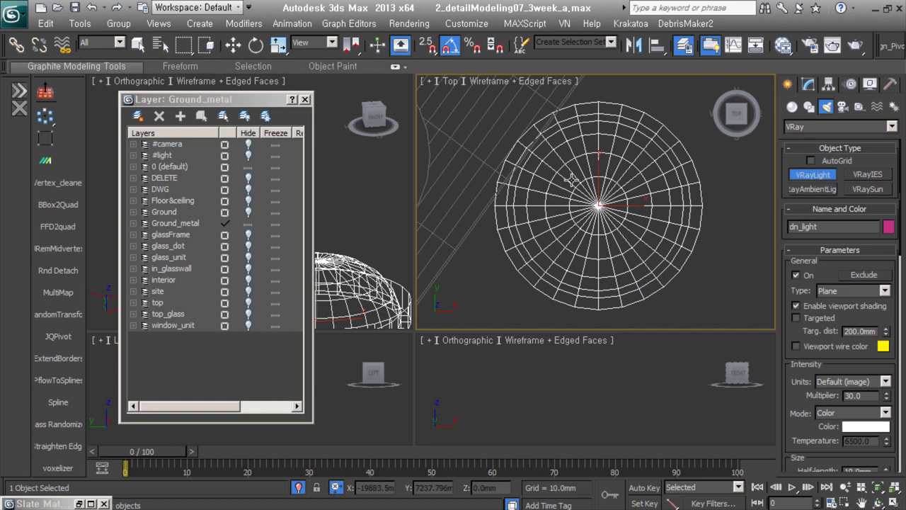
drag(579, 180, 623, 231)
scroll(856, 286, down, 5)
Center the plane light on the dome with Align and clone a copy upward
key(alt+a)
click(667, 227)
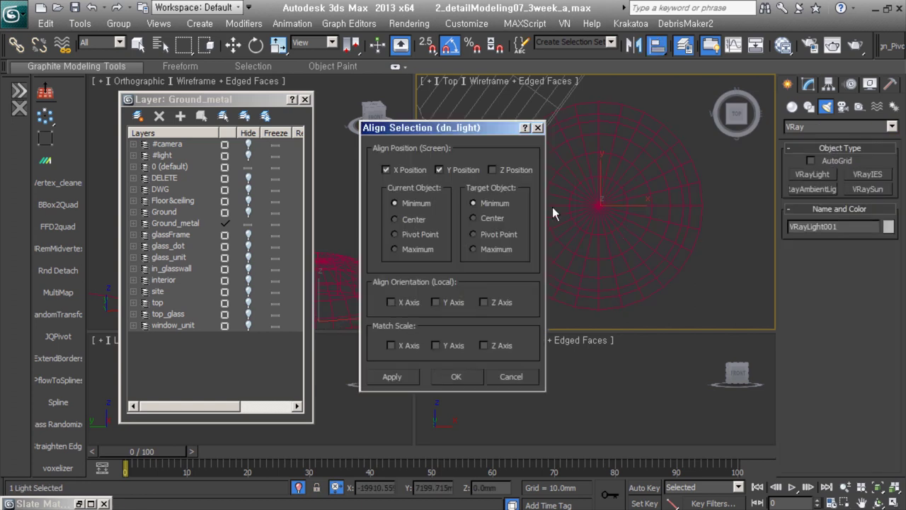
click(457, 431)
key(w)
alt+middle_drag(502, 353, 613, 245)
click(728, 232)
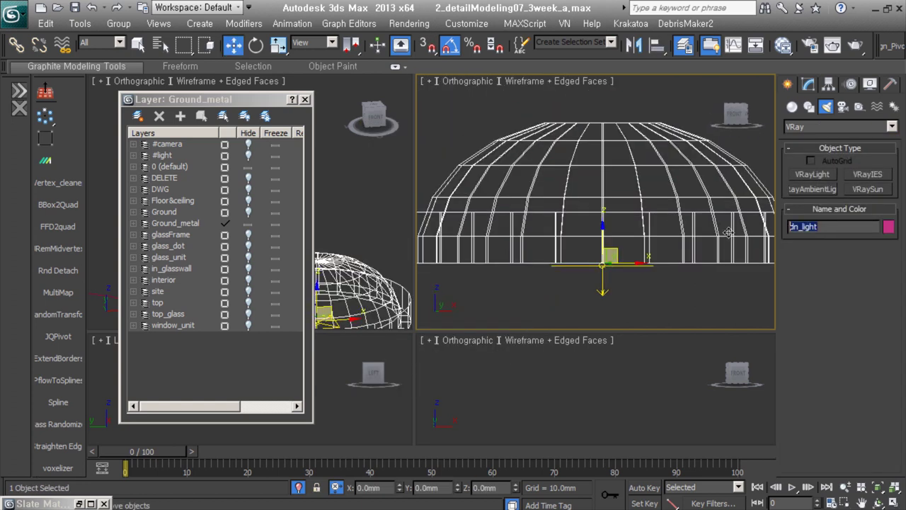
shift+drag(602, 290, 619, 141)
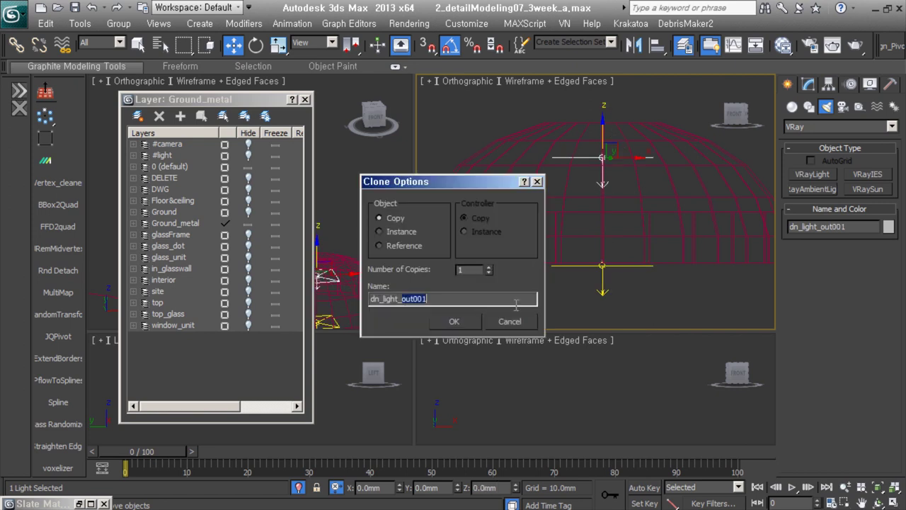
key(Return)
Make the light a Sphere type, include only dn_light, and enter a value of 4
click(809, 86)
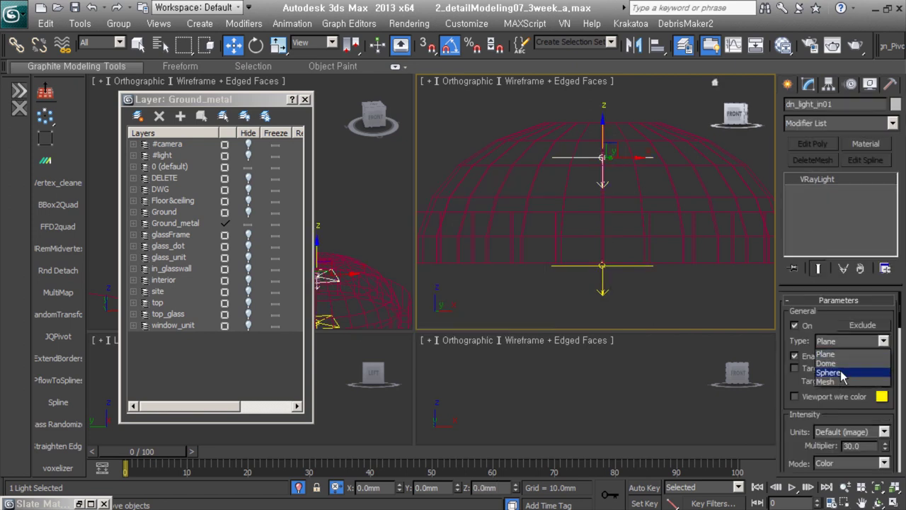
scroll(854, 389, down, 5)
scroll(776, 319, up, 2)
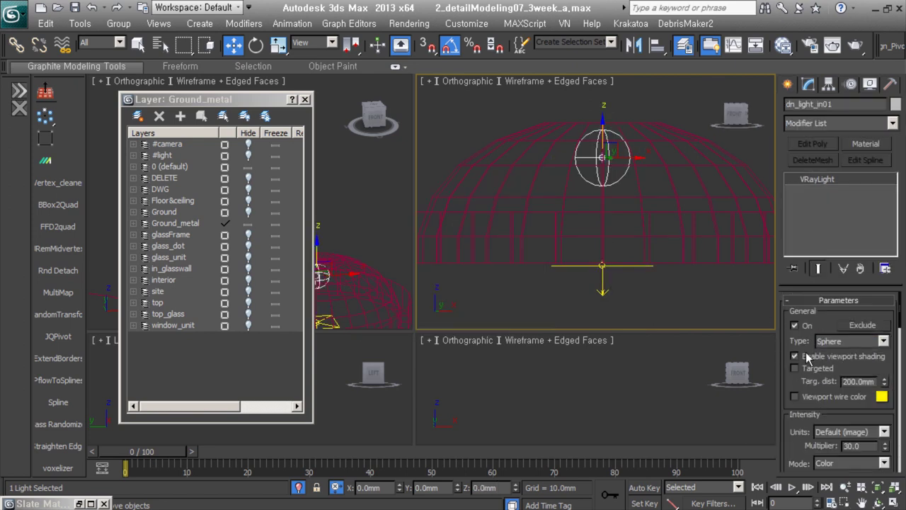
scroll(595, 206, down, 2)
click(495, 212)
click(572, 192)
click(862, 325)
text(dn)
key(Return)
click(601, 414)
text(4)
Select the dome together with the lights and start grouping them
scroll(825, 356, up, 3)
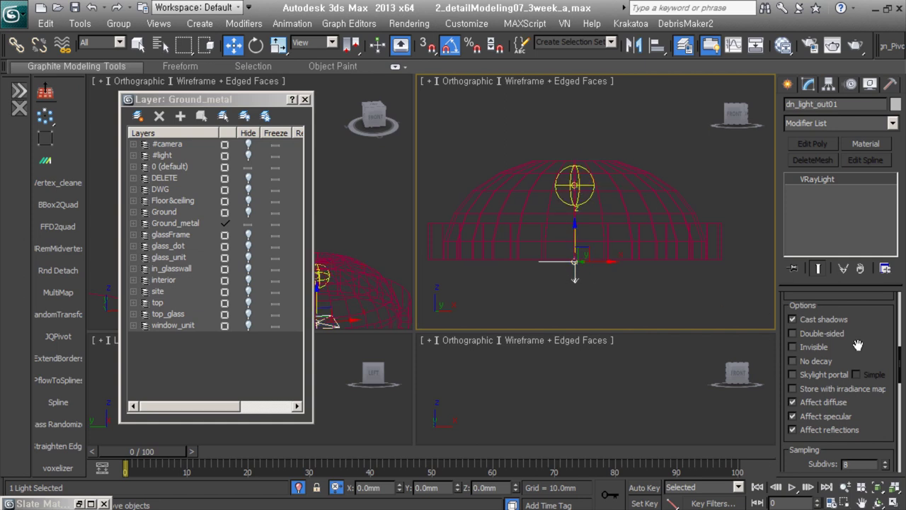
scroll(847, 435, down, 3)
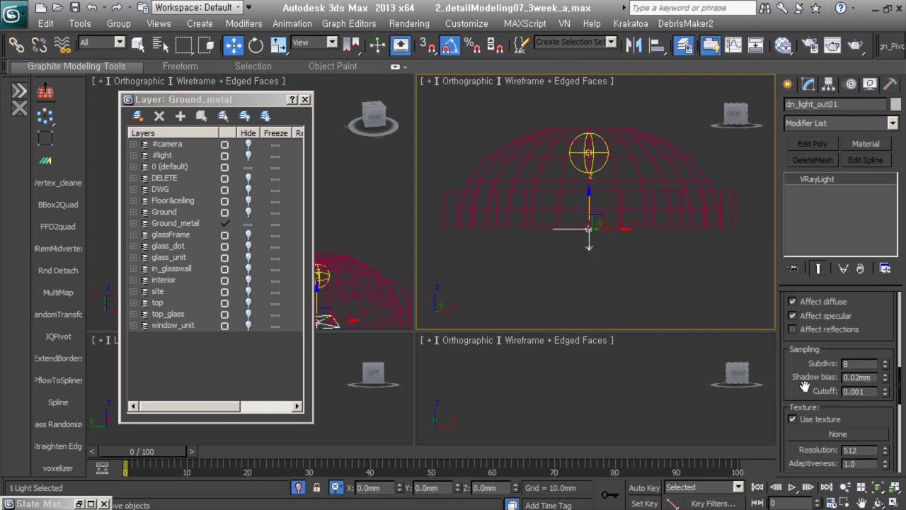
scroll(805, 386, down, 5)
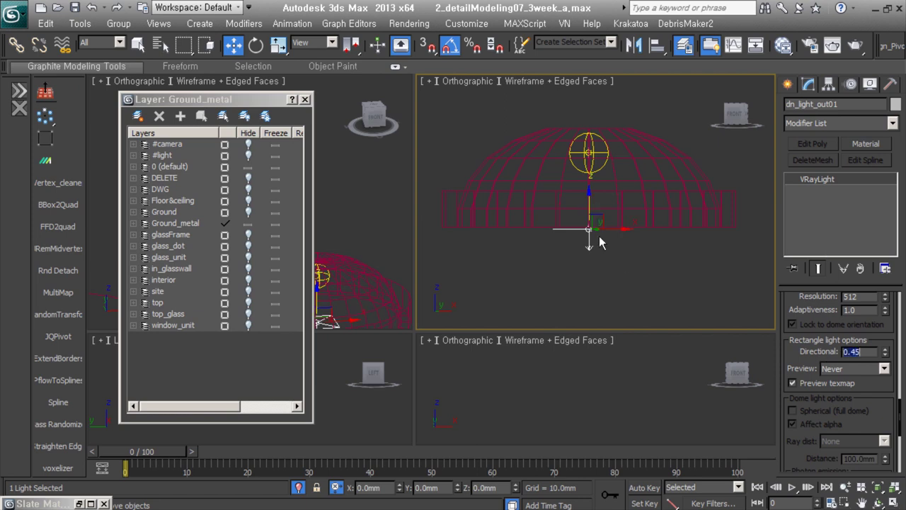
key(ctrl+a)
key(alt+g)
Name the group dn_light01 and clone a first copy up-left in Top view
text(gdn_light01)
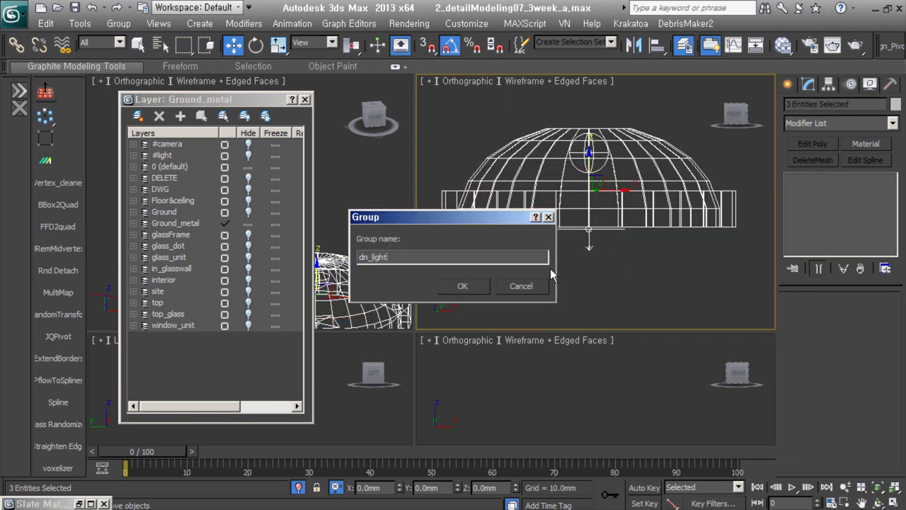
key(Return)
key(t)
key(z)
scroll(588, 194, down, 5)
shift+drag(587, 194, 531, 162)
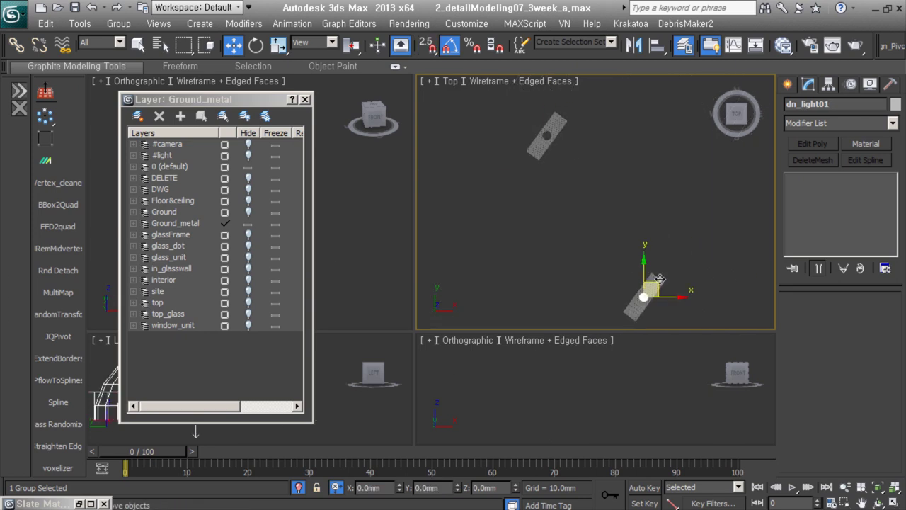
key(Return)
Clone two more copies of the dome light group to other spots in the plan
key(z)
scroll(531, 163, down, 5)
shift+drag(607, 263, 539, 212)
key(Return)
key(z)
scroll(560, 169, down, 5)
shift+drag(555, 175, 708, 203)
key(Return)
key(z)
scroll(587, 234, down, 3)
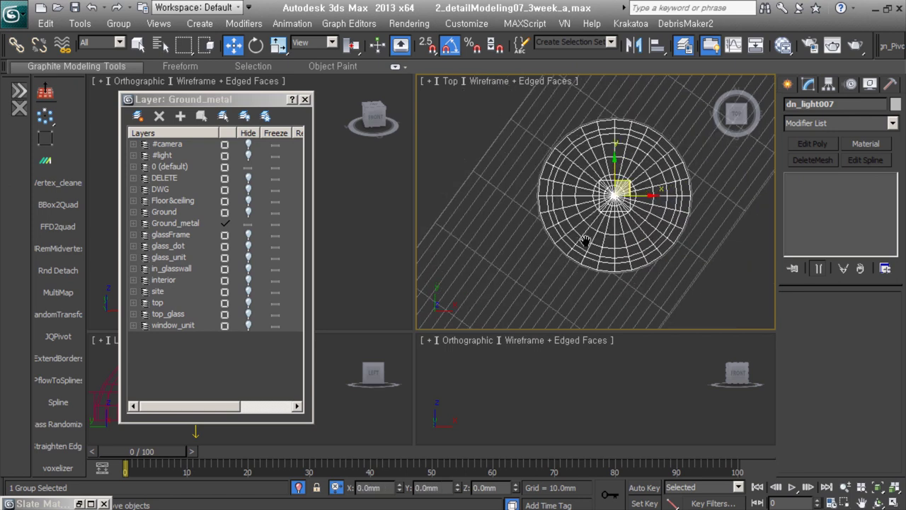
Select all the light groups and lower them down to the ground planes
alt+middle_drag(580, 226, 595, 242)
key(ctrl+a)
key(l)
alt+middle_drag(634, 306, 570, 253)
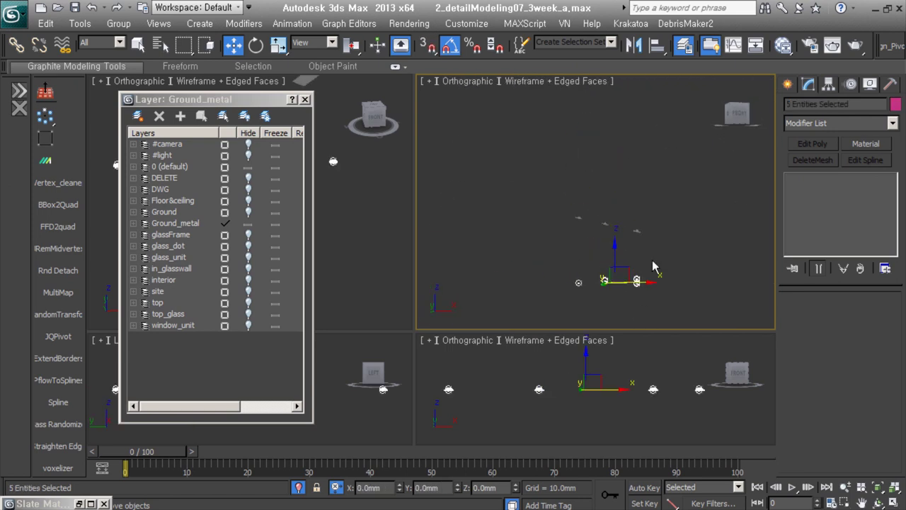
drag(652, 266, 507, 218)
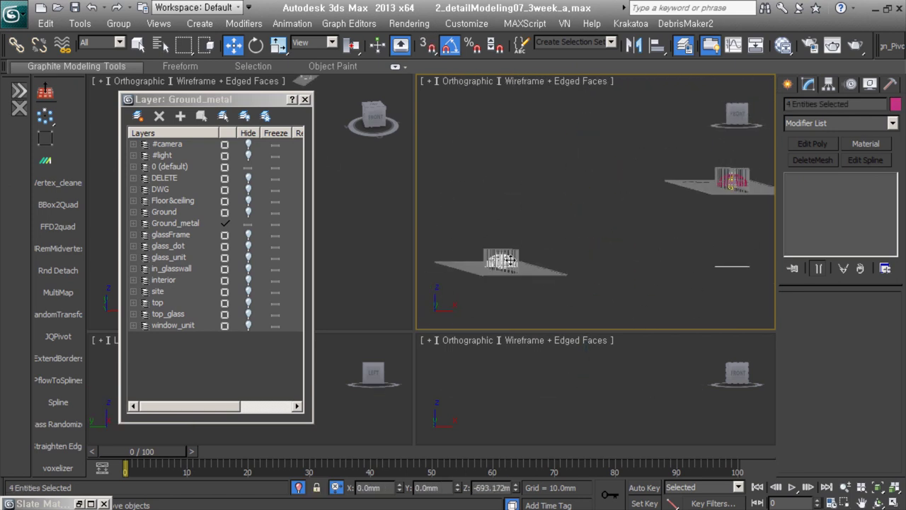
alt+middle_drag(510, 260, 679, 283)
click(685, 290)
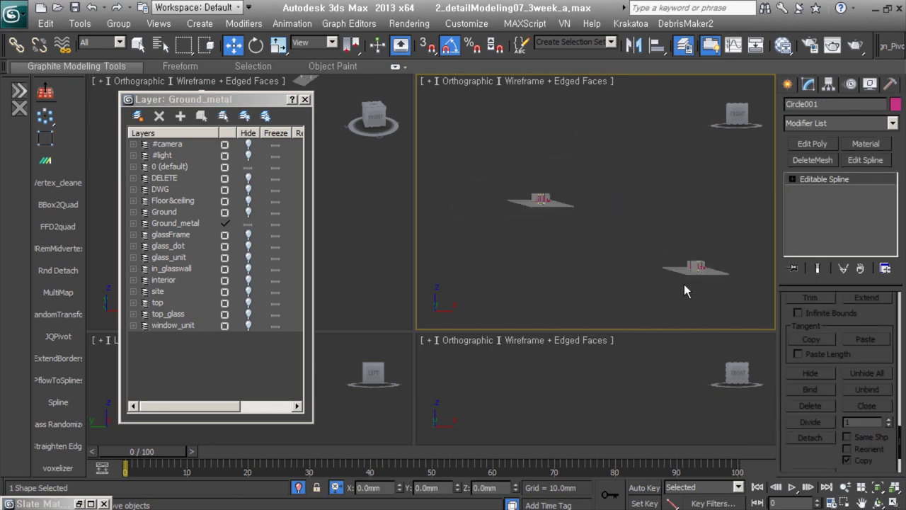
Add the groups dn_light003, dn_light005, dn_light007 and dn_light01 to dn_light_in01's include list
key(z)
click(495, 234)
click(538, 216)
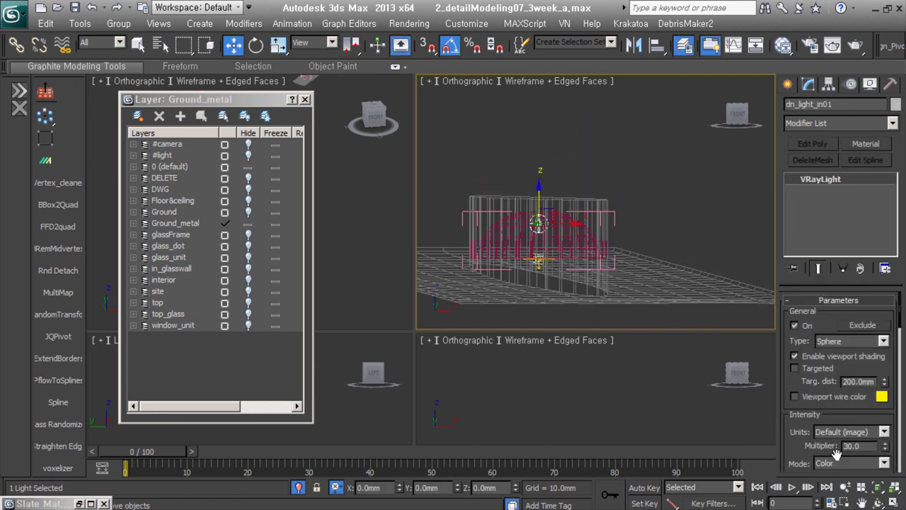
click(863, 325)
drag(298, 188, 298, 211)
click(453, 235)
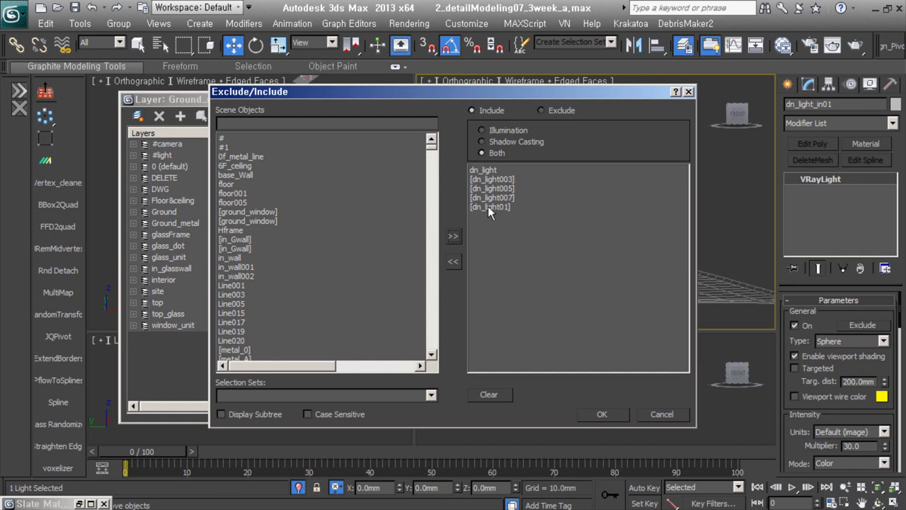
click(612, 415)
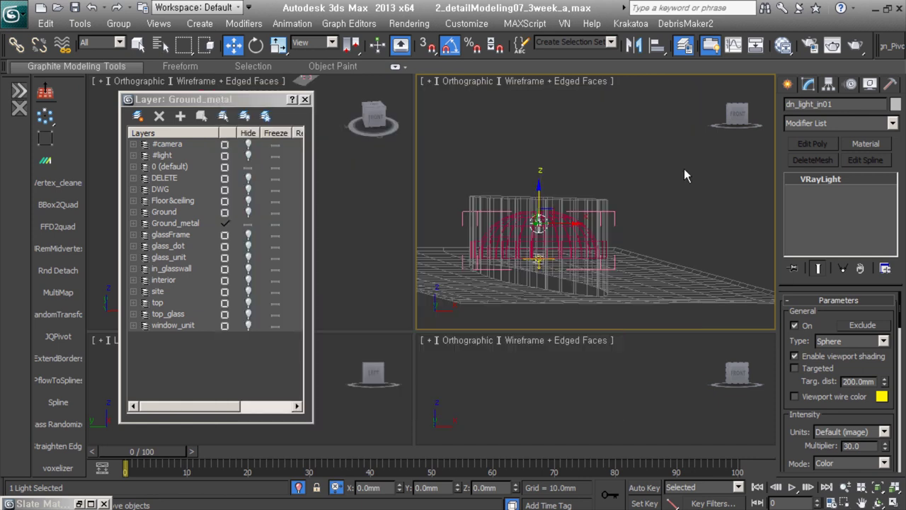
Select and zoom to the dn_light01 group, then clear the selection
click(584, 243)
key(z)
scroll(665, 290, down, 5)
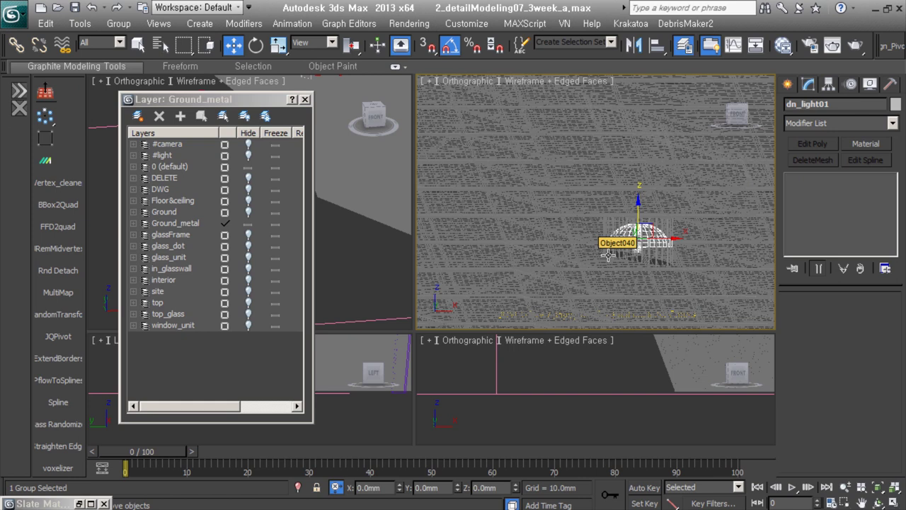
scroll(608, 255, down, 5)
click(669, 286)
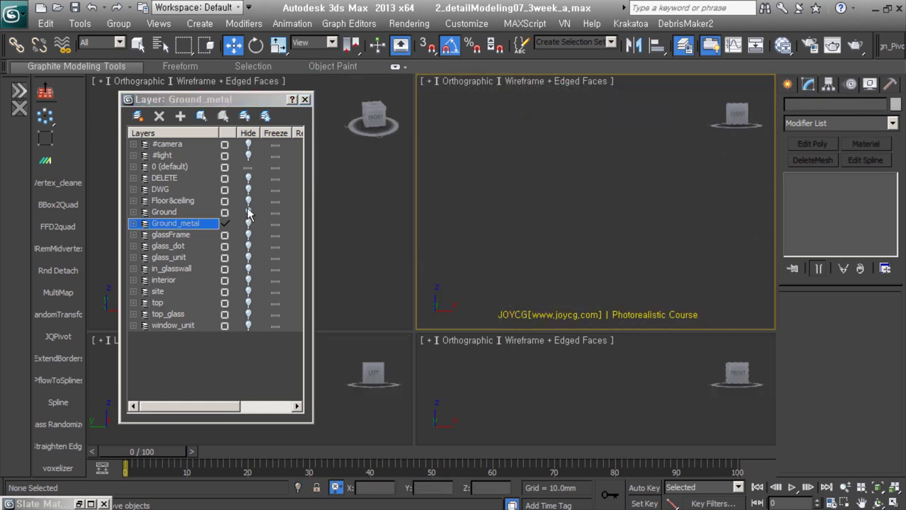
Unhide the Floor&ceiling, site and interior layers and look over the building
click(224, 225)
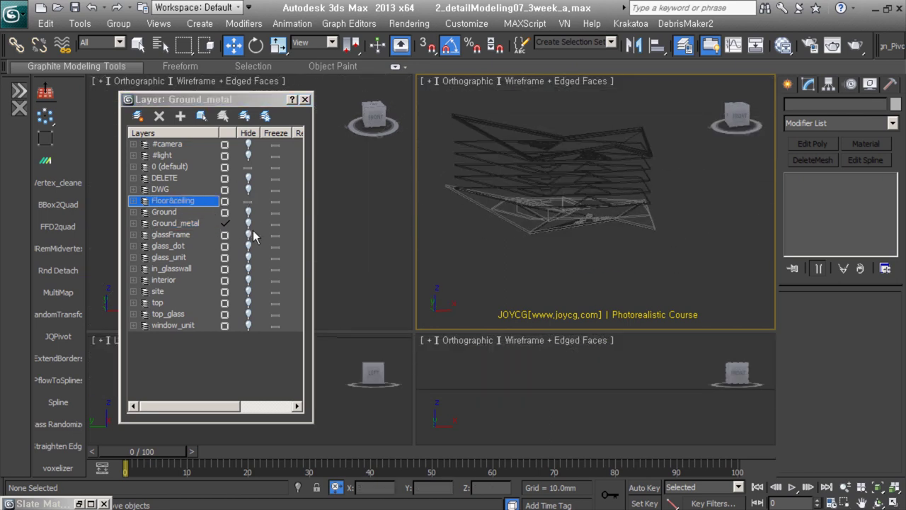
click(157, 291)
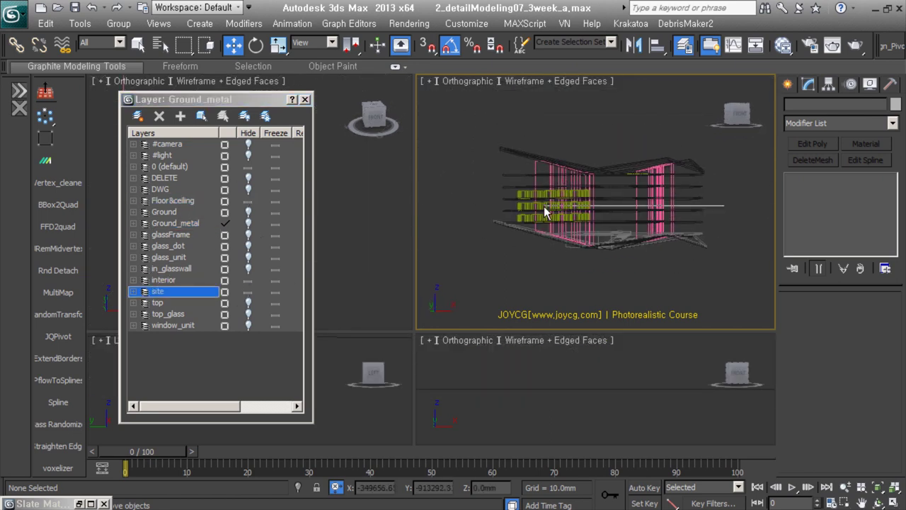
click(569, 205)
click(643, 243)
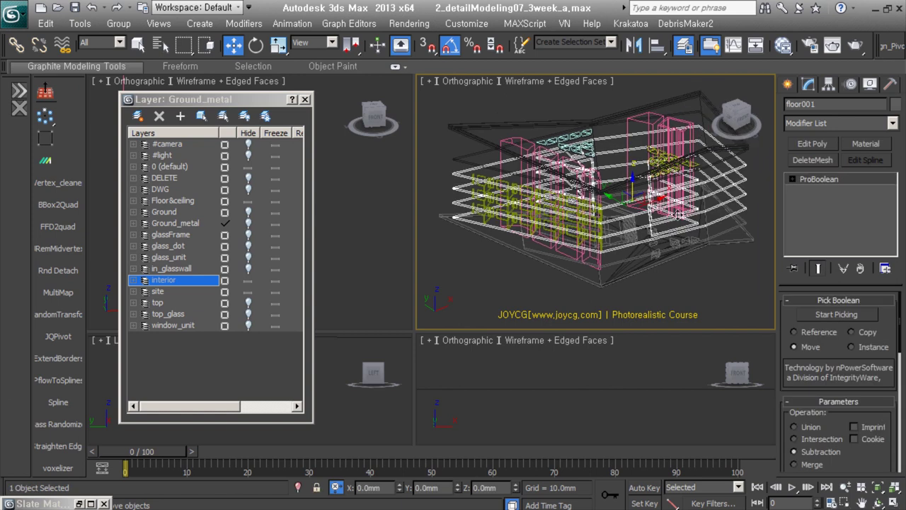
alt+middle_drag(640, 227, 589, 259)
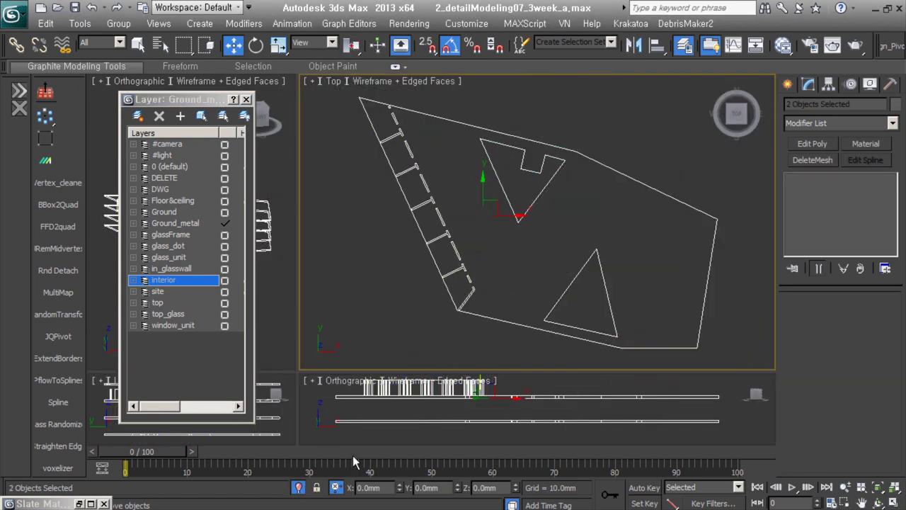
Create a new floor_line layer and pick the Line shape tool over the plan
click(788, 85)
click(809, 107)
text(floor_line)
key(Return)
click(813, 186)
middle_drag(456, 295, 436, 316)
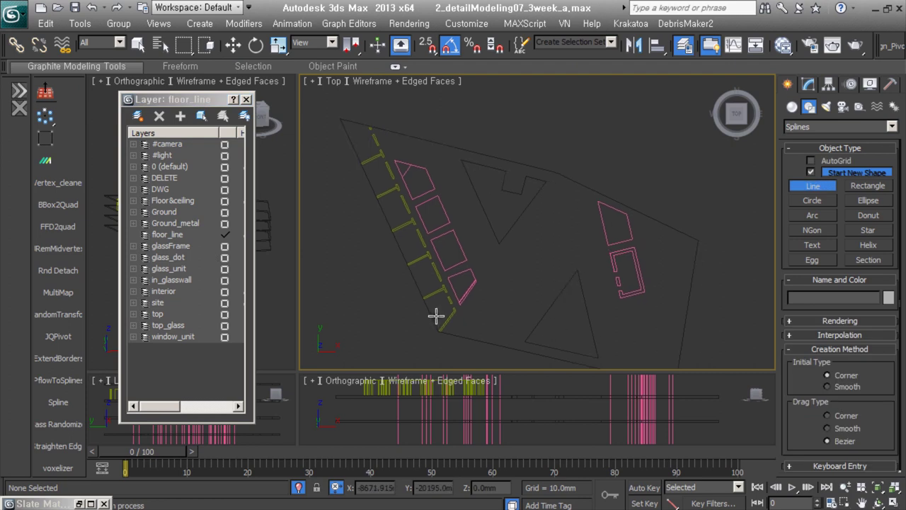
middle_drag(444, 240, 442, 229)
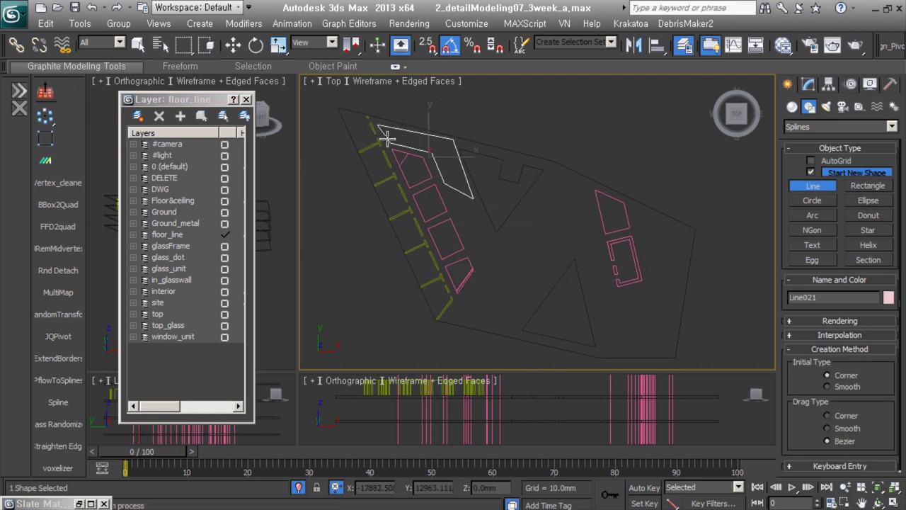
middle_drag(387, 138, 382, 138)
Trace floor outlines as lines over the plan and check them in Top view
click(812, 173)
click(547, 170)
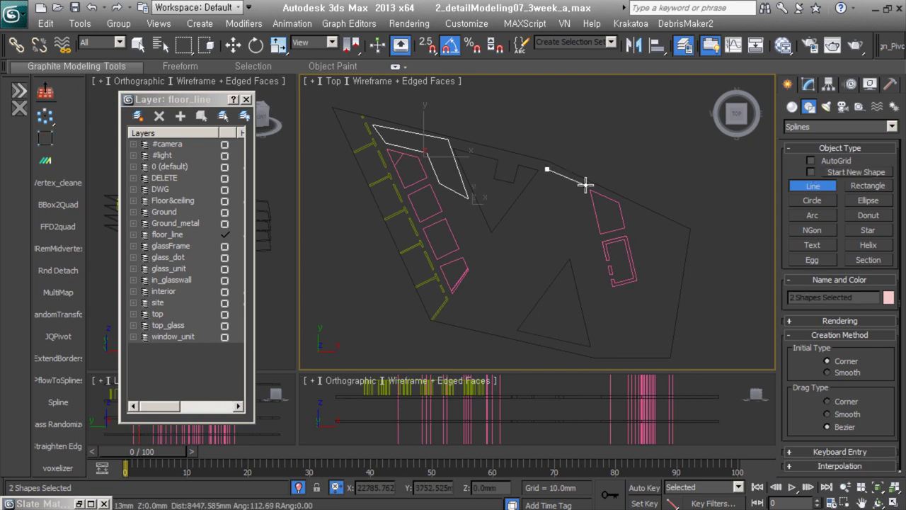
middle_drag(547, 168, 477, 117)
click(559, 156)
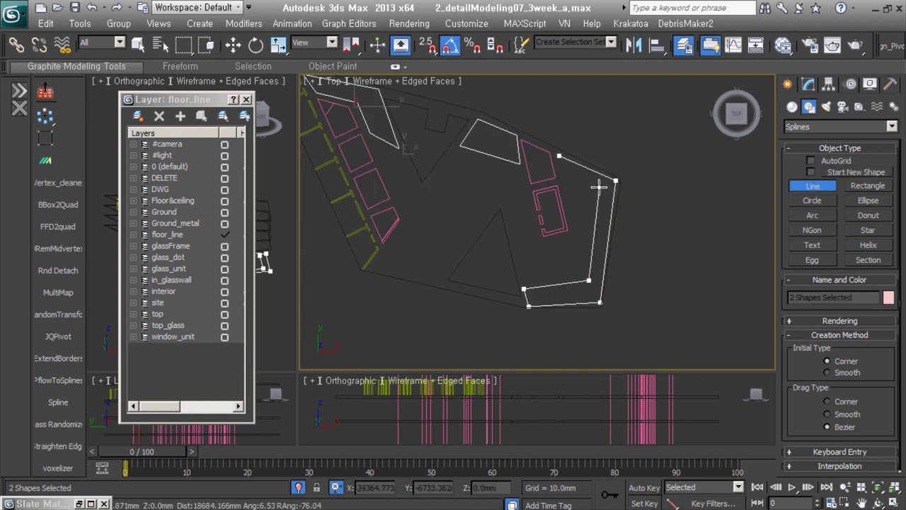
right_click(456, 225)
alt+middle_drag(457, 226, 473, 237)
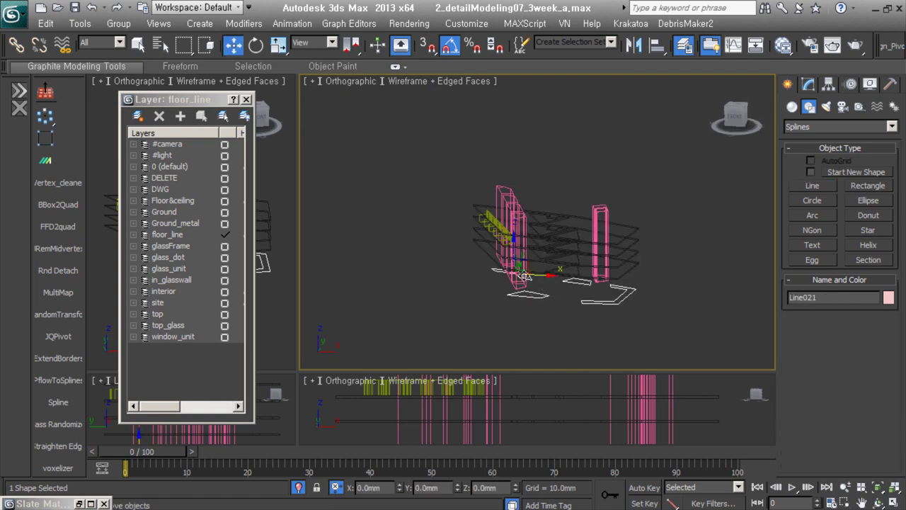
key(t)
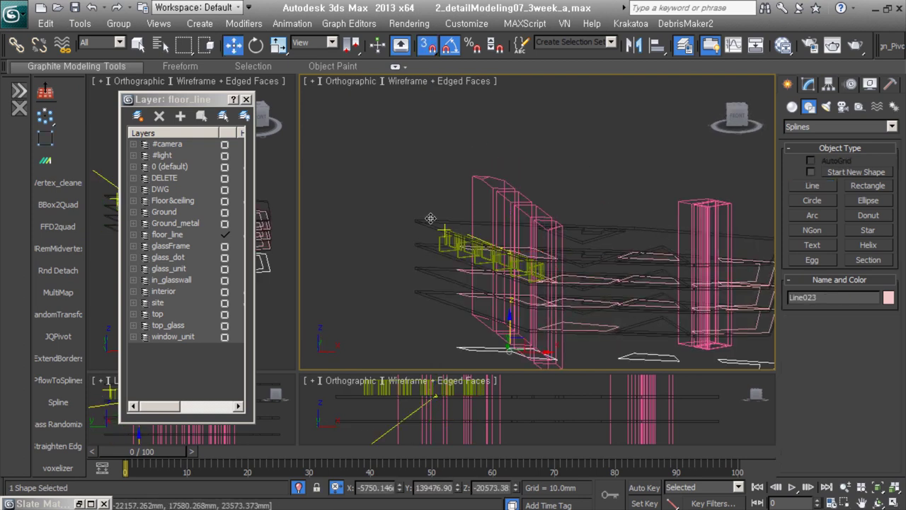
click(12, 21)
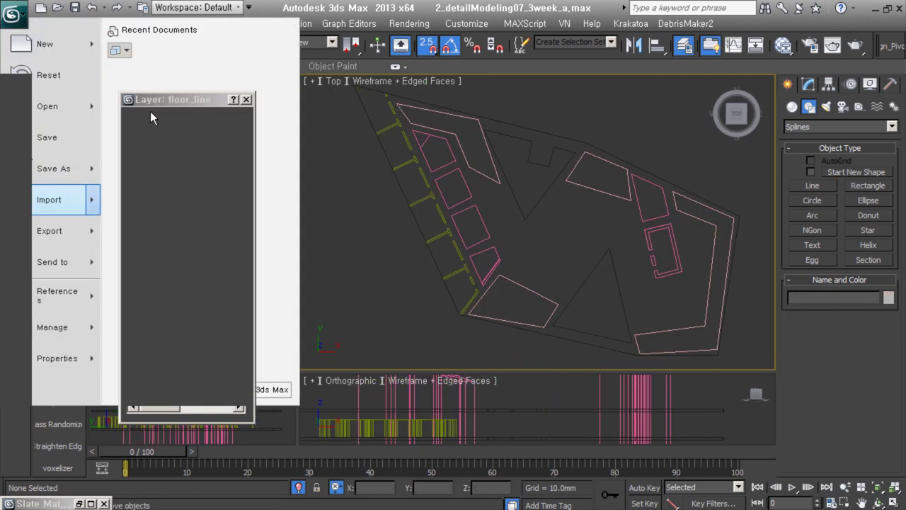
Merge the two VRay proxy objects from furniture_nproxy01.max into the scene
click(150, 111)
key(Return)
drag(395, 182, 396, 191)
click(521, 388)
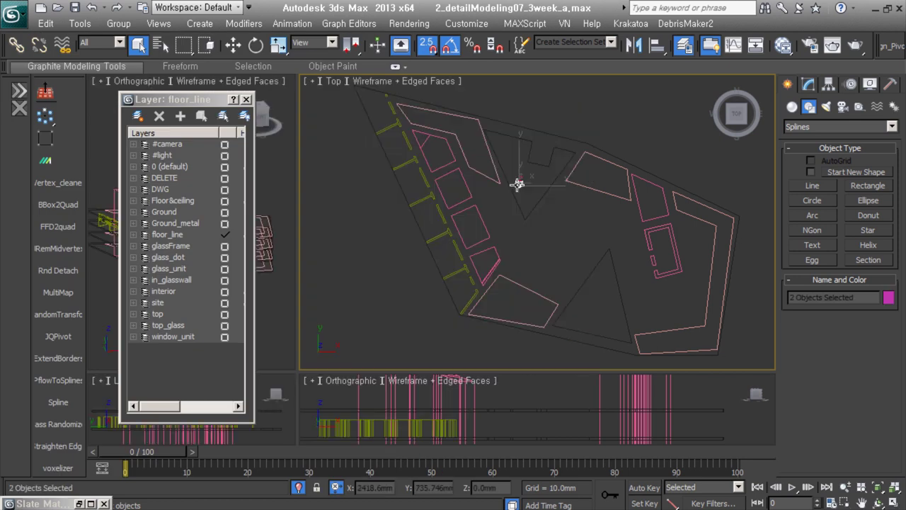
Show the VRay object category and its proxy settings in the Create panel
click(792, 106)
click(841, 126)
click(821, 399)
click(828, 175)
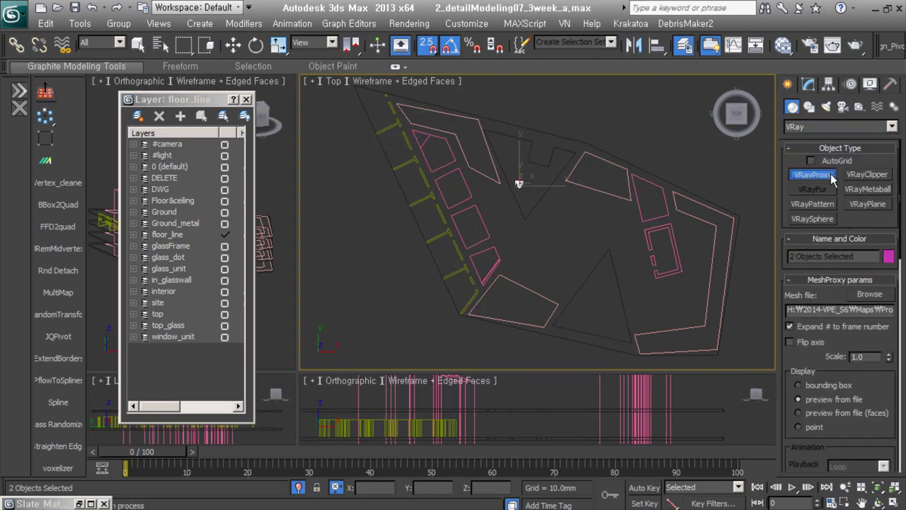
scroll(520, 186, up, 5)
Make rotated copies of the proxies, about 35 degrees, and move a copy up-left on the plan
key(e)
drag(495, 180, 507, 205)
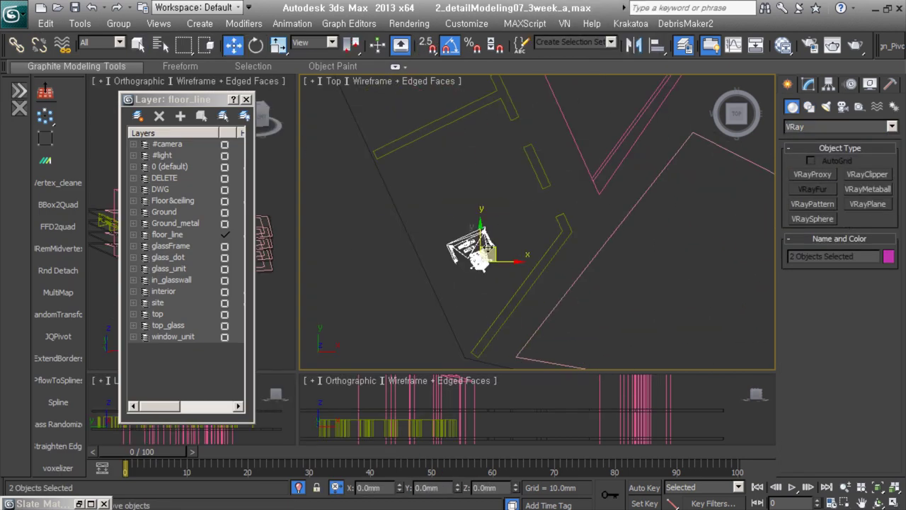
key(e)
shift+drag(473, 243, 425, 227)
click(453, 322)
key(w)
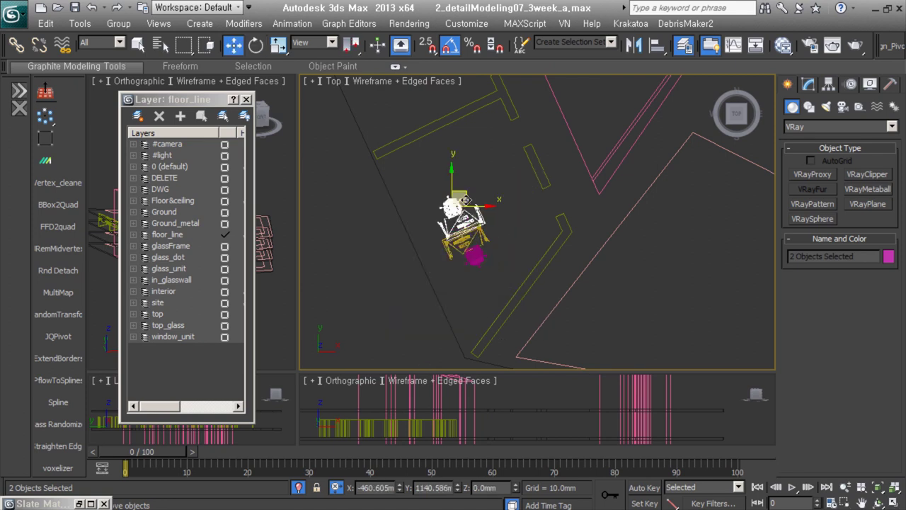
middle_drag(475, 216, 485, 256)
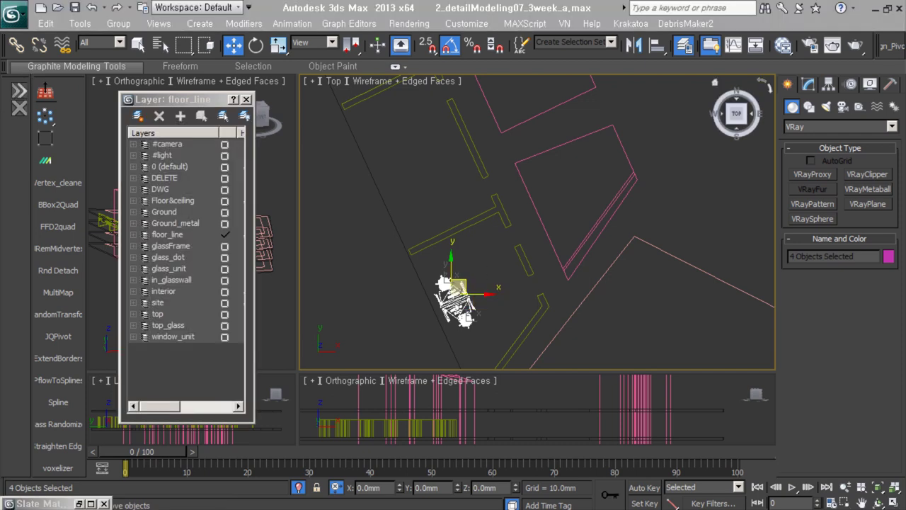
middle_drag(459, 303, 514, 357)
mouse_move(514, 358)
shift+mouse_down()
mouse_move(468, 247)
mouse_move(445, 331)
shift+mouse_up()
key(Return)
key(Return)
Align the proxies' height to floor001 and check their placement in 3D
scroll(440, 281, down, 2)
scroll(391, 155, down, 2)
alt+middle_drag(398, 269, 355, 269)
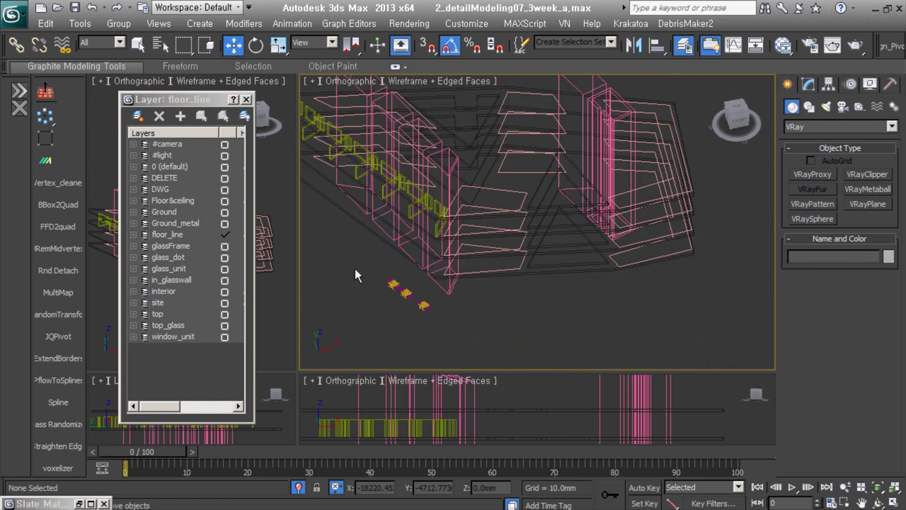
key(alt+a)
click(425, 157)
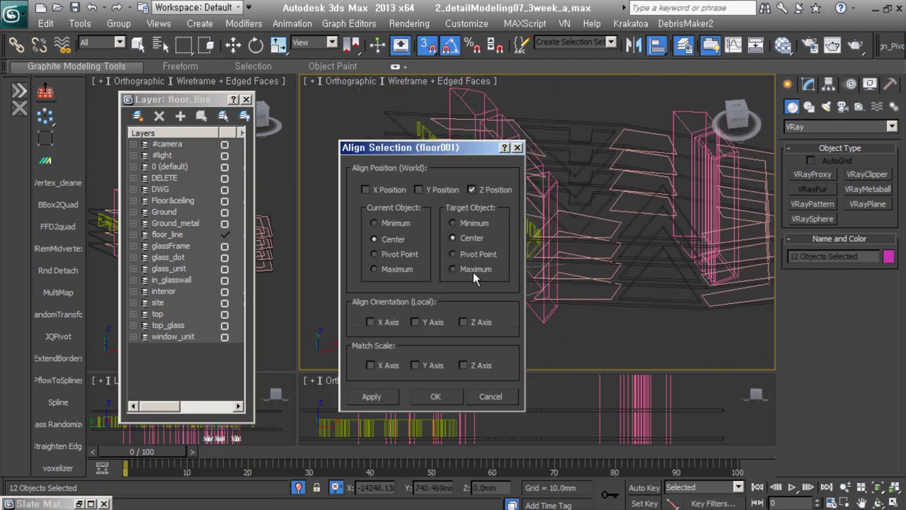
key(Return)
alt+middle_drag(468, 200, 371, 196)
drag(467, 236, 467, 268)
alt+middle_drag(422, 316, 496, 304)
click(507, 301)
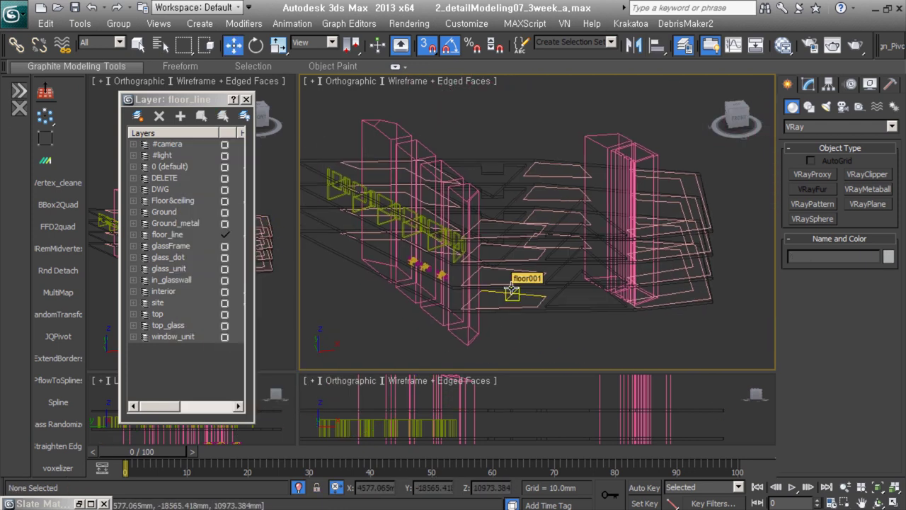
Open the Merge file browser again from the application menu
click(14, 14)
click(142, 99)
scroll(151, 378, down, 10)
Merge the two human figures from peo_4.max into the scene
click(53, 357)
double_click(47, 345)
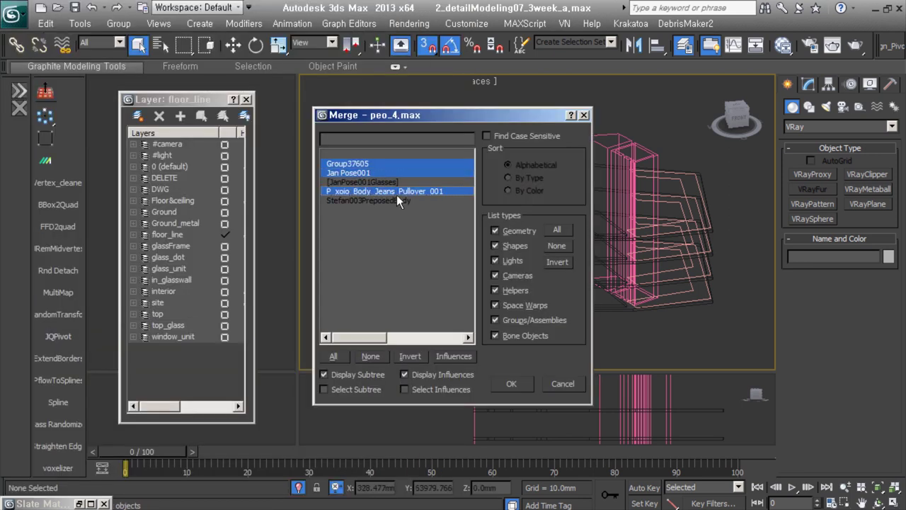
click(512, 383)
scroll(478, 304, up, 3)
scroll(535, 287, up, 4)
scroll(669, 220, up, 3)
scroll(481, 177, down, 5)
Test a ProOptimizer modifier on the left figure, undo it, and select a floor outline
click(496, 190)
click(838, 124)
click(825, 263)
drag(876, 403, 876, 333)
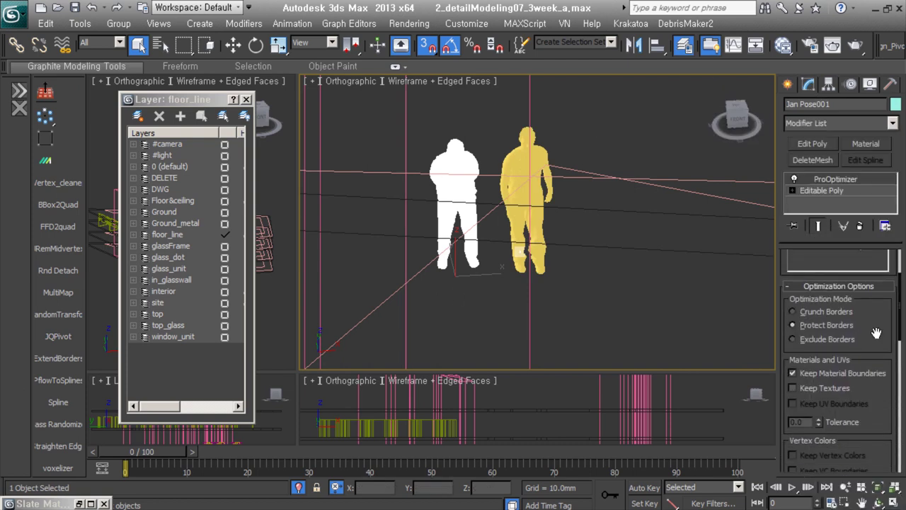
scroll(852, 365, up, 3)
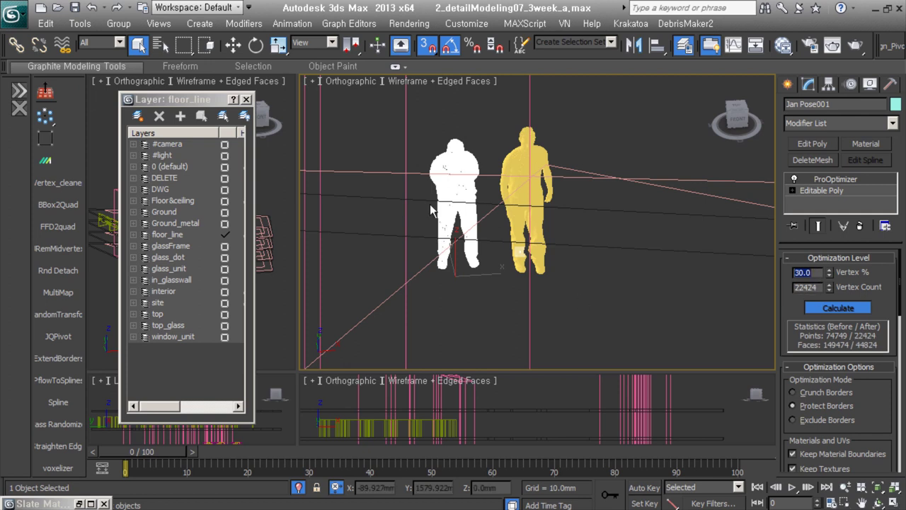
scroll(430, 204, up, 5)
key(ctrl+z)
scroll(545, 136, down, 8)
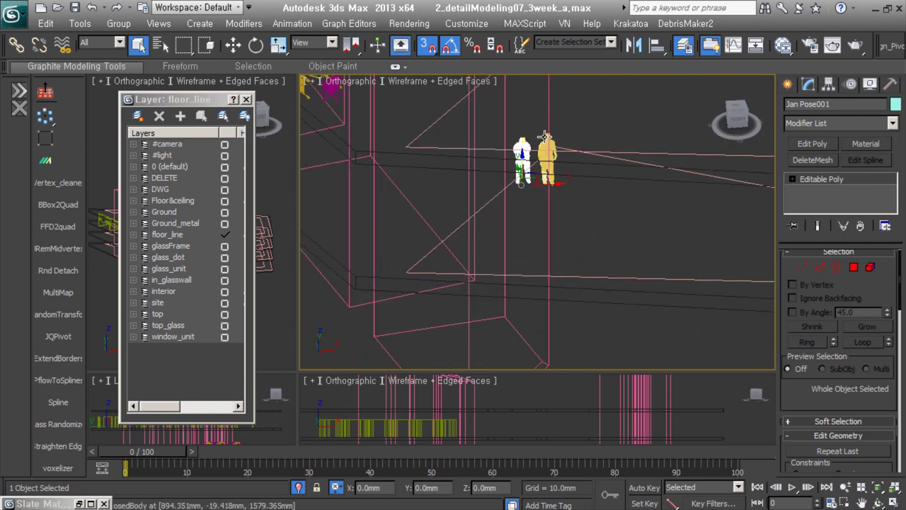
scroll(603, 218, down, 6)
click(639, 287)
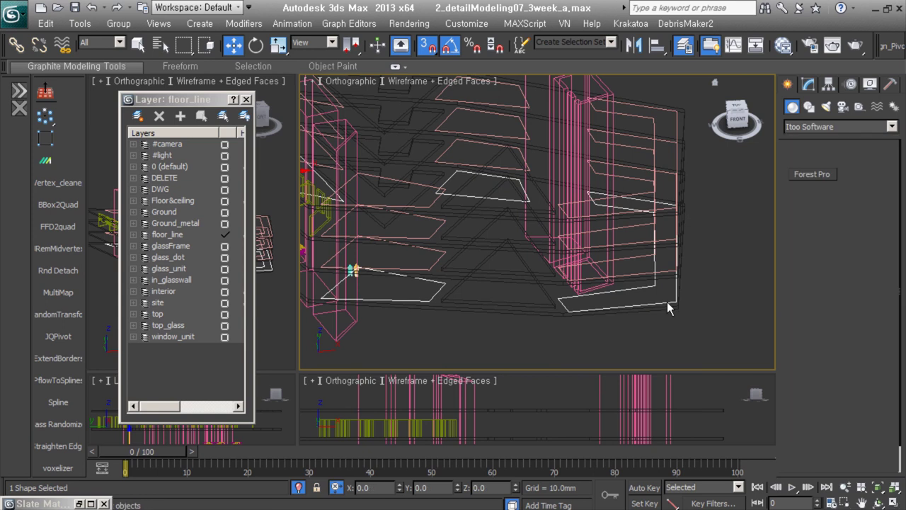
Create a Forest Pro object on the selected floor shape
click(812, 174)
click(808, 84)
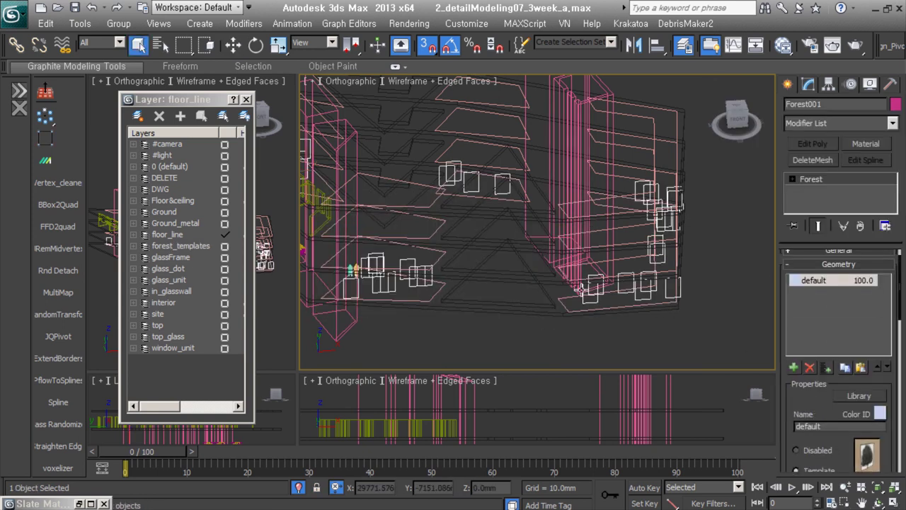
scroll(826, 388, down, 5)
key(w)
key(z)
scroll(815, 297, down, 5)
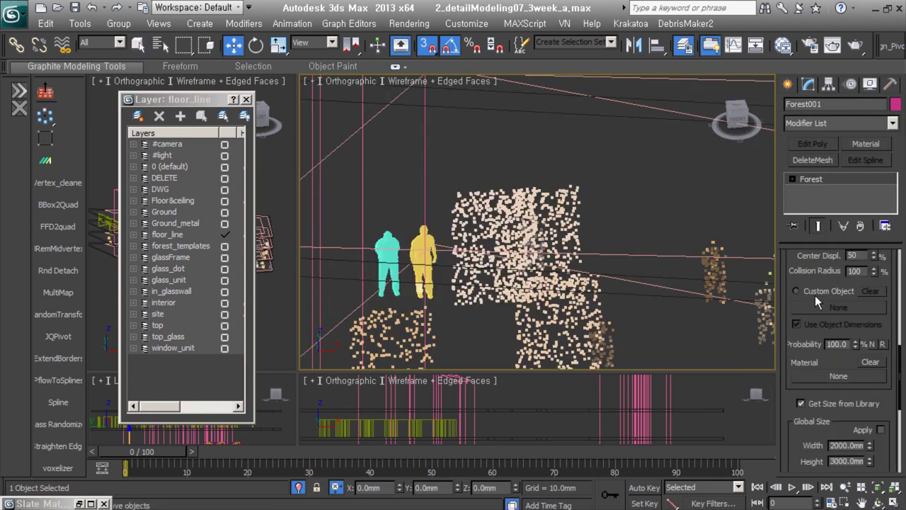
Set the human figure as the Custom Object and display scattered items as Box
click(821, 307)
click(424, 262)
scroll(578, 247, down, 5)
scroll(781, 316, down, 5)
click(868, 318)
click(864, 334)
Zero the random X/Y rotation of the scattered figures and begin renaming the object
alt+middle_drag(495, 212, 538, 226)
right_click(832, 328)
click(831, 323)
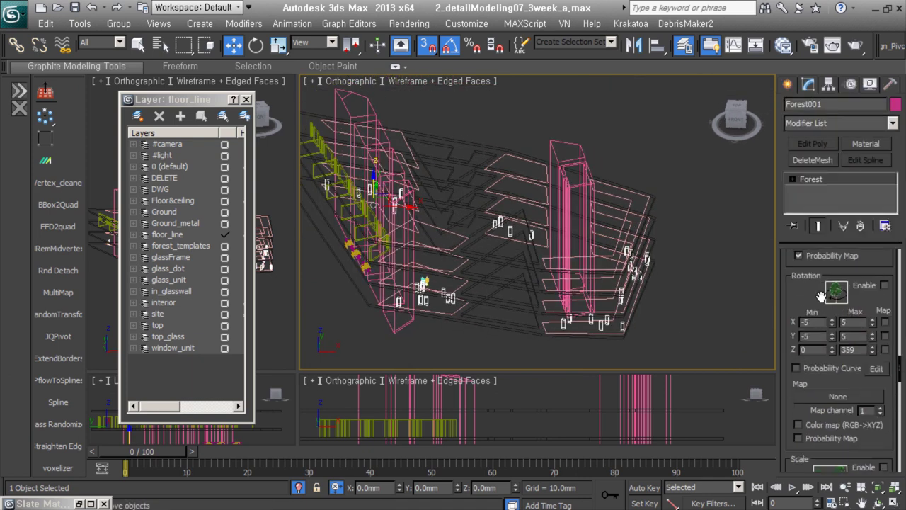
shift+drag(611, 337, 615, 333)
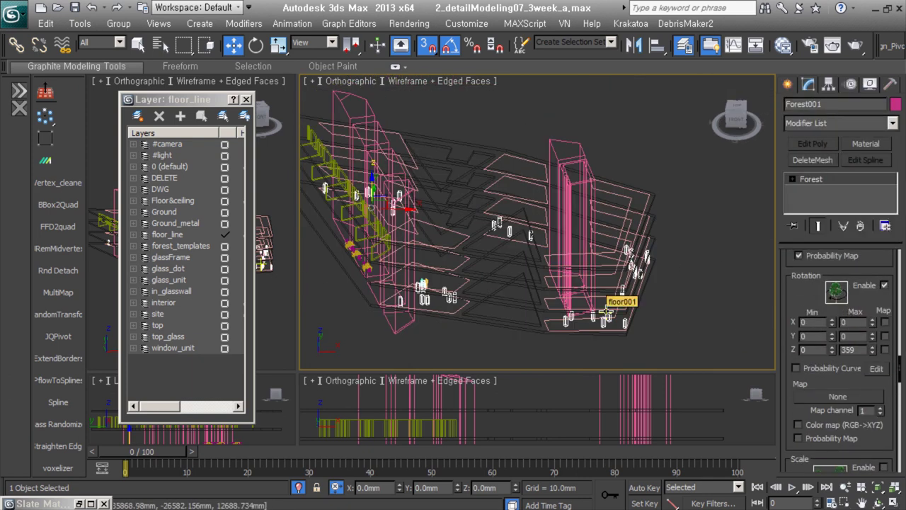
key(Return)
double_click(811, 103)
Name the scatter Forest_poe01 and clone it as Forest_poe02
text(Forest_poe01)
key(Return)
key(ctrl+v)
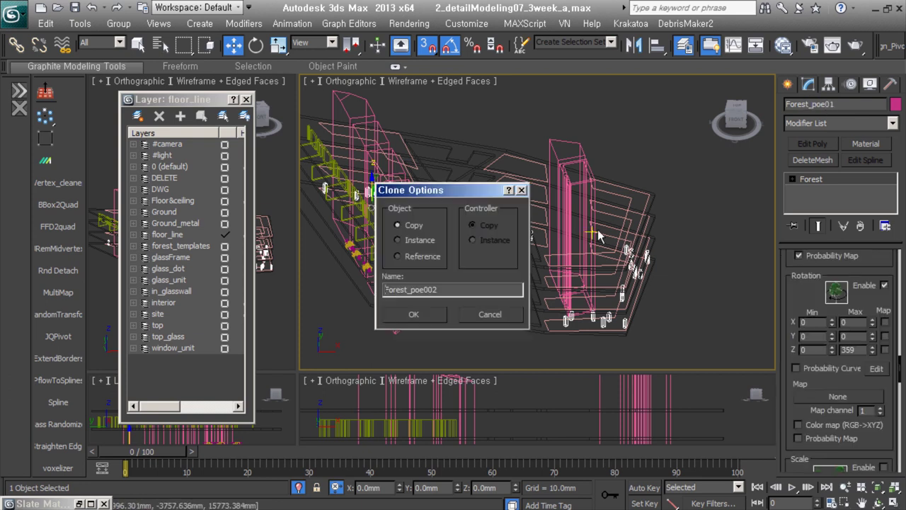
key(Return)
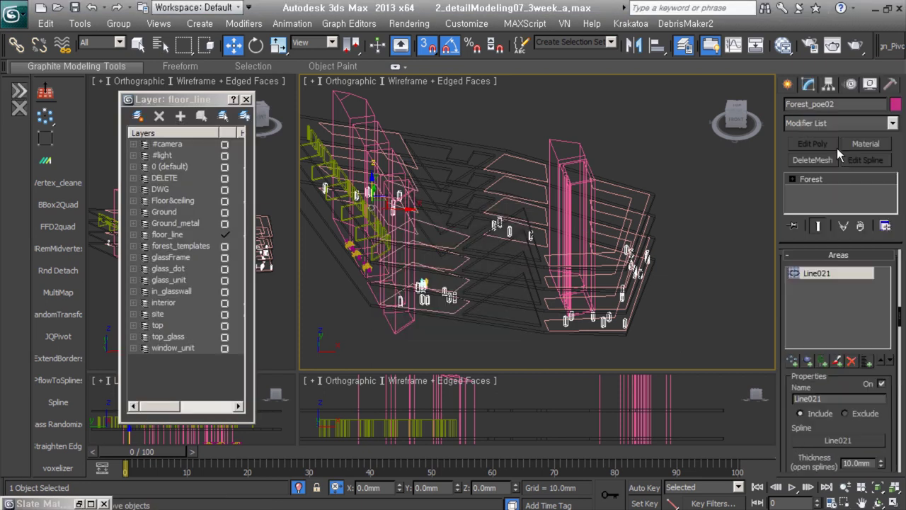
Review the general settings of the Forest_poe02 scatter
scroll(647, 244, up, 4)
right_click(788, 134)
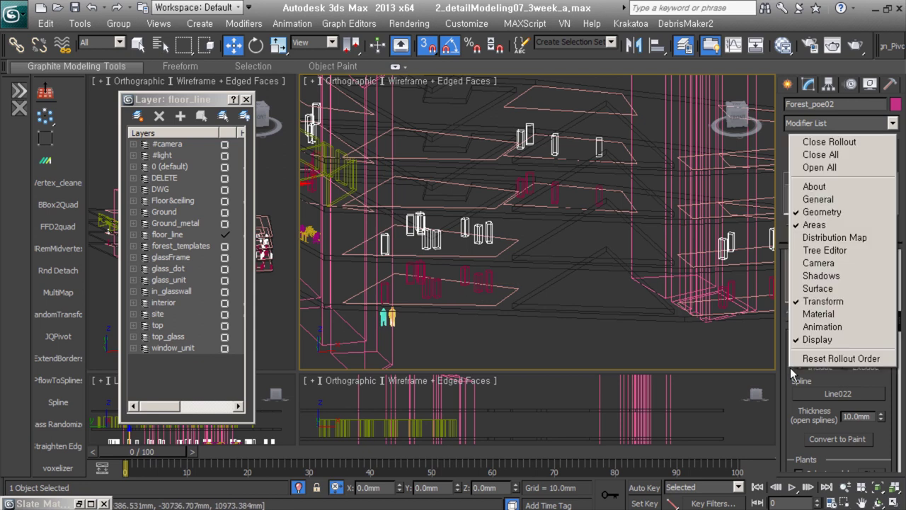
click(823, 349)
scroll(890, 341, down, 5)
scroll(892, 326, down, 3)
scroll(894, 311, down, 2)
middle_drag(584, 326, 546, 319)
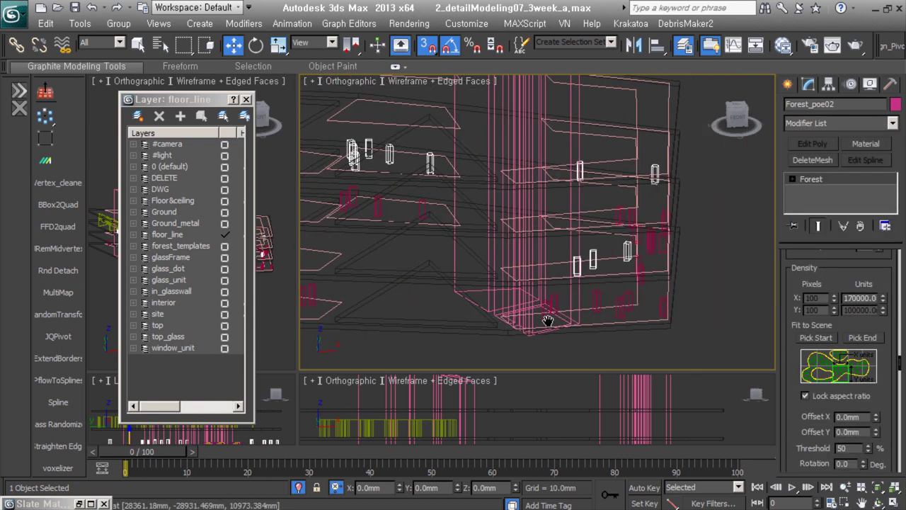
Copy the people scatter as Forest_poe03 and check its density settings
key(ctrl+v)
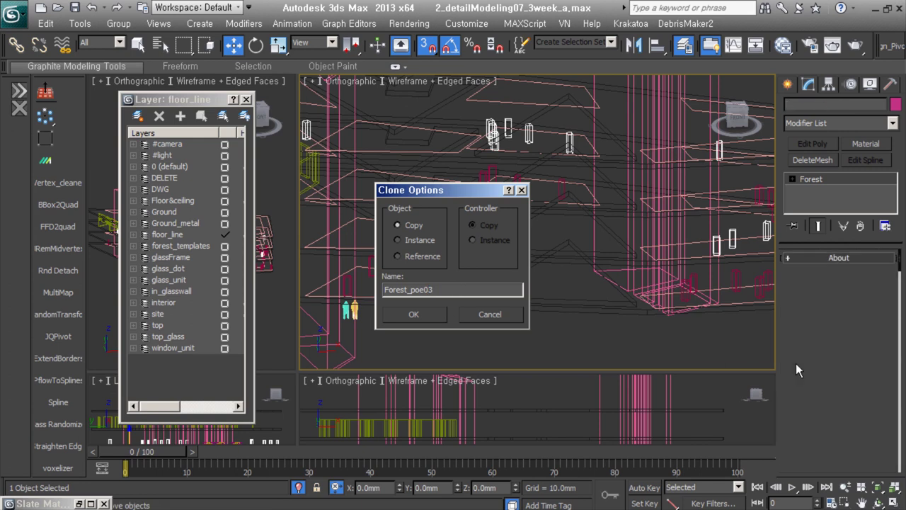
key(Return)
right_click(787, 117)
click(800, 204)
scroll(877, 343, down, 3)
scroll(538, 269, down, 3)
Inspect the vertices of floor outlines Line022 and Line021
alt+middle_drag(539, 270, 558, 249)
click(559, 249)
click(559, 250)
key(1)
scroll(581, 255, up, 3)
scroll(595, 254, up, 3)
scroll(594, 255, down, 2)
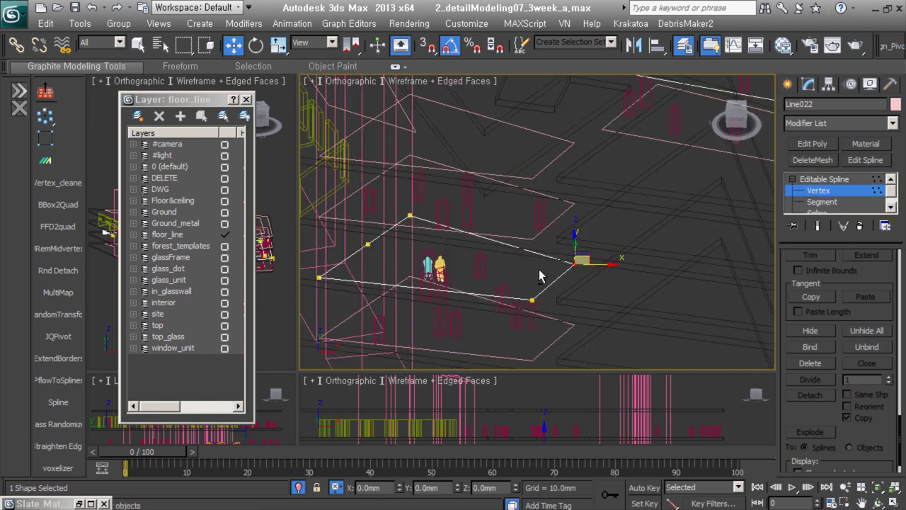
click(567, 291)
scroll(601, 273, down, 2)
scroll(573, 297, down, 2)
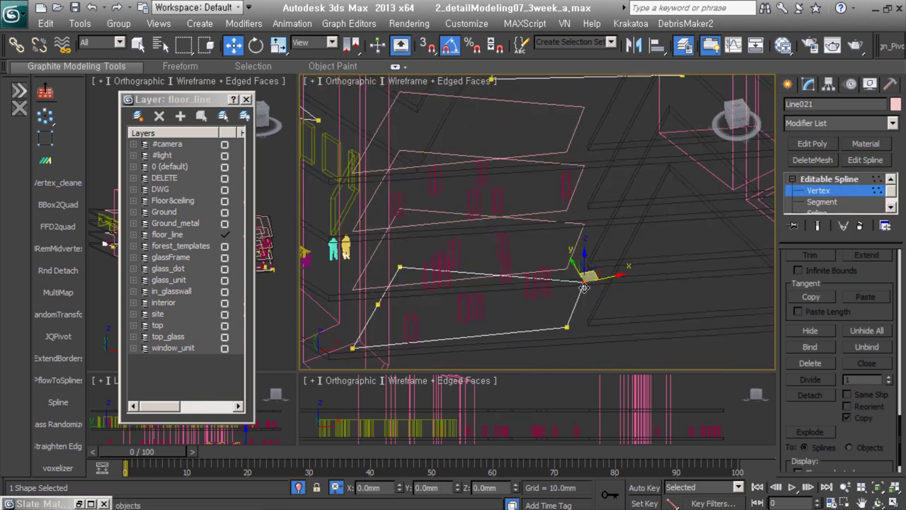
key(1)
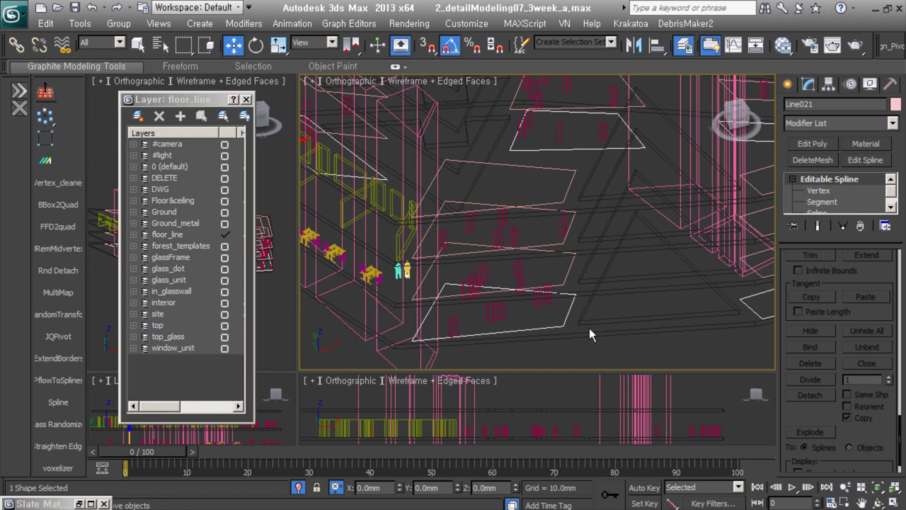
scroll(593, 328, down, 5)
Unhide layers DWG through top_glass and switch the viewport to Top view
drag(248, 338, 246, 185)
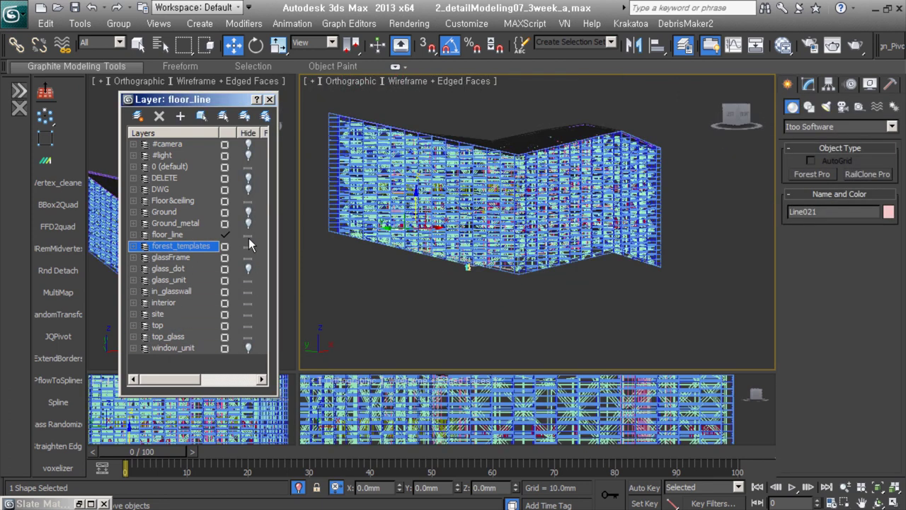
alt+middle_drag(540, 273, 661, 323)
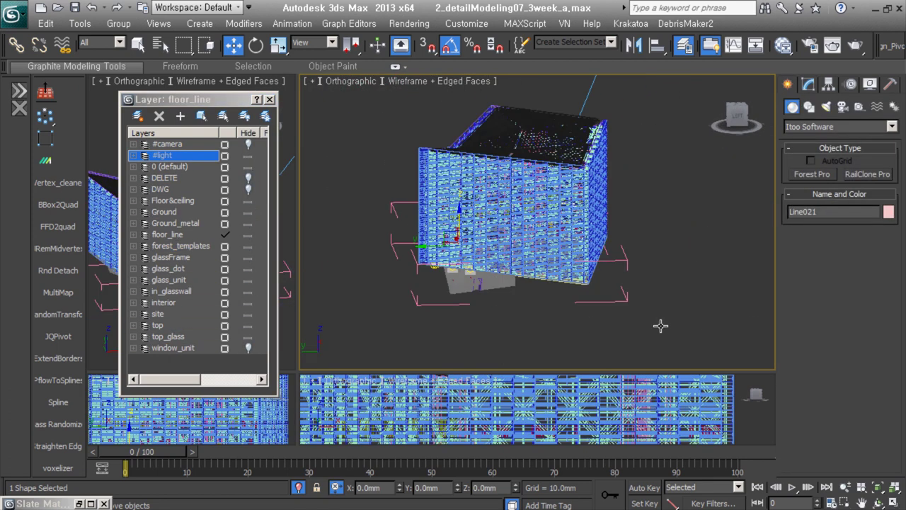
key(t)
scroll(618, 285, down, 3)
Select the map2.jpg aerial photo in the ref folder in Explorer
key(alt+Tab)
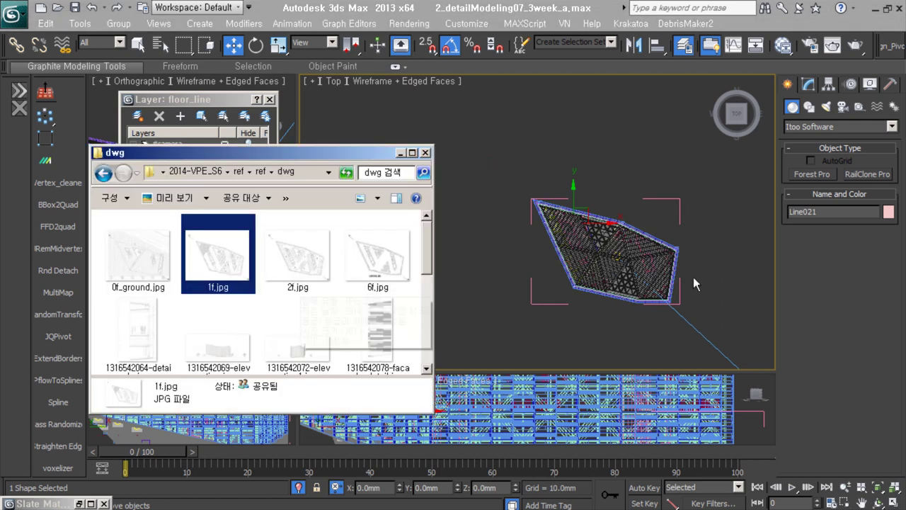
click(297, 255)
key(BackSpace)
click(347, 254)
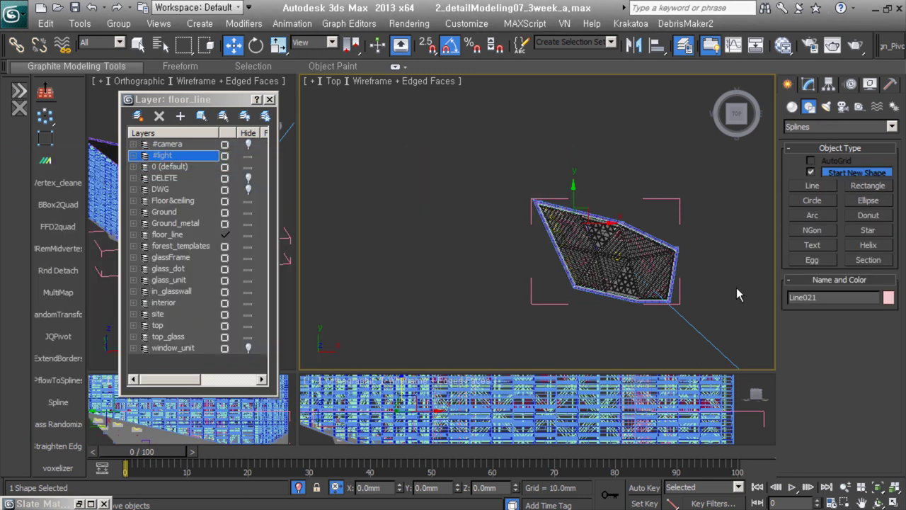
Return to geometry creation and open the object category list
click(792, 107)
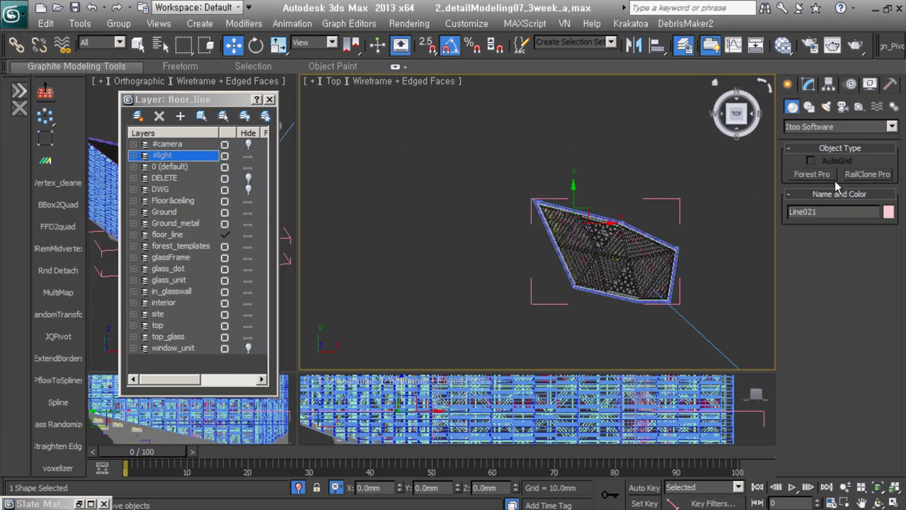
click(809, 107)
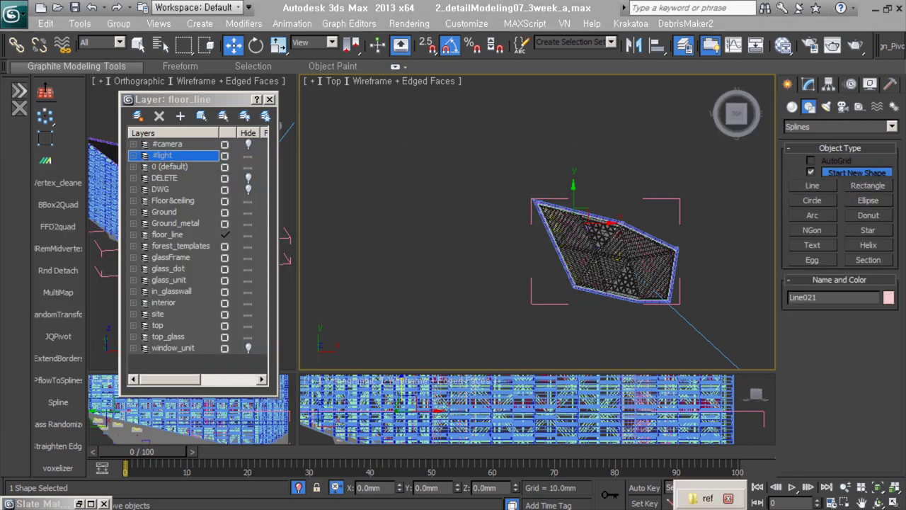
click(791, 106)
click(890, 126)
Draw a Standard Primitives plane around the building in Top view
scroll(835, 213, up, 2)
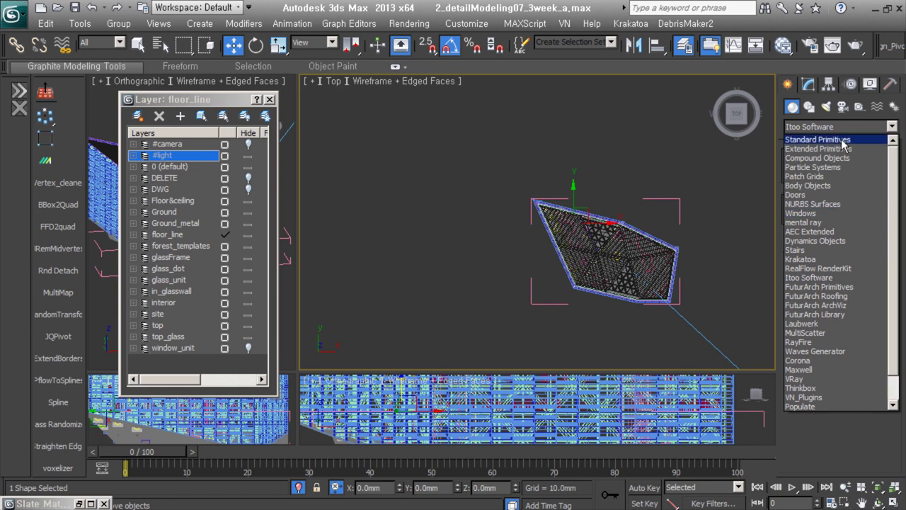
click(814, 141)
click(868, 233)
drag(393, 120, 745, 320)
Set the plane's width to 1811000 and length to 872000
scroll(639, 239, down, 3)
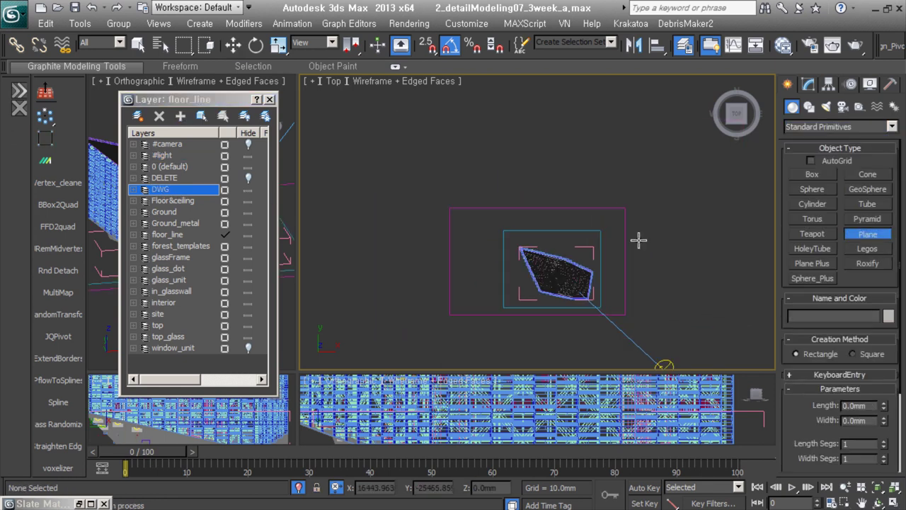
click(809, 84)
key(alt+Tab)
scroll(347, 343, up, 3)
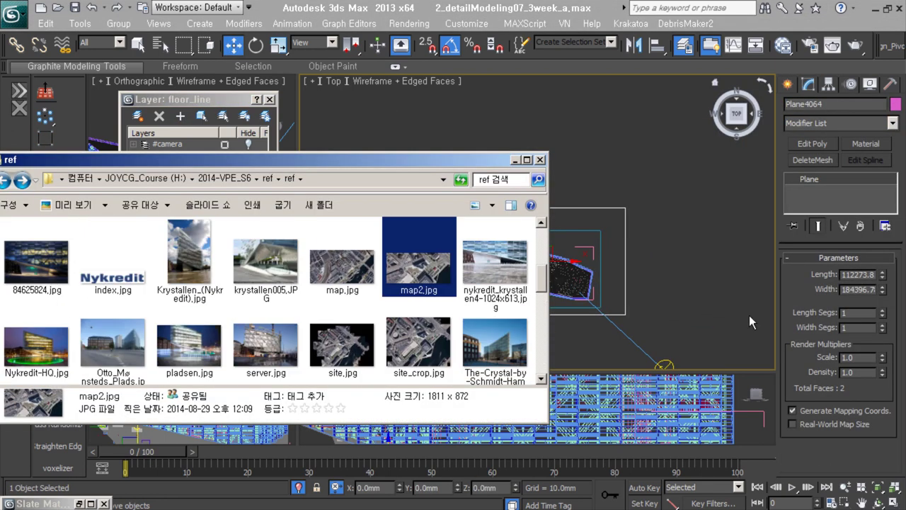
key(alt+Tab)
text(1811000)
key(Return)
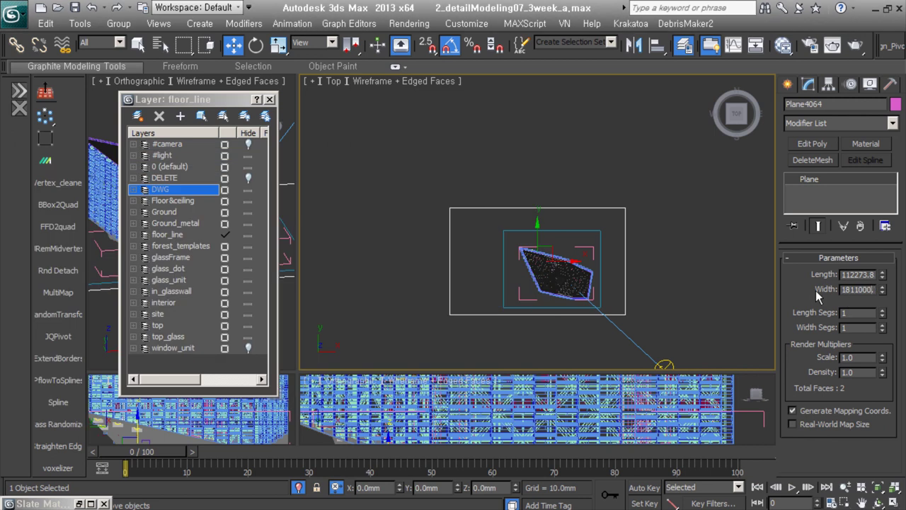
key(alt+Tab)
key(alt+Tab)
double_click(857, 274)
text(872000.0)
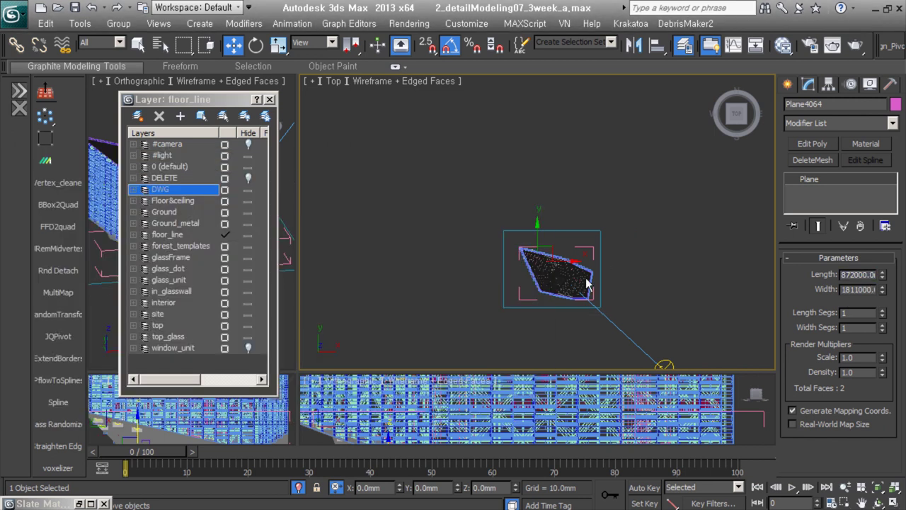
Shift the plane right over the building and drop map2.jpg onto it as its texture
middle_drag(587, 286, 639, 279)
scroll(595, 263, down, 5)
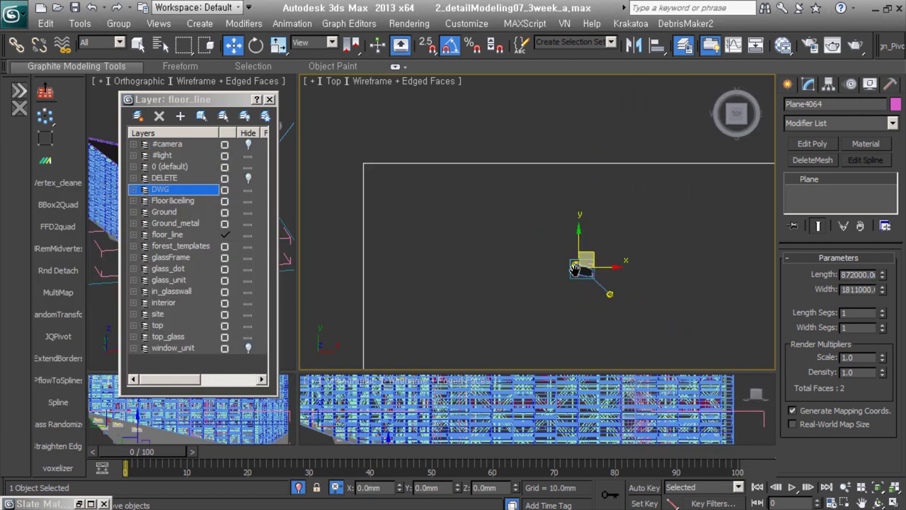
key(alt+Tab)
key(alt+Tab)
key(alt+Tab)
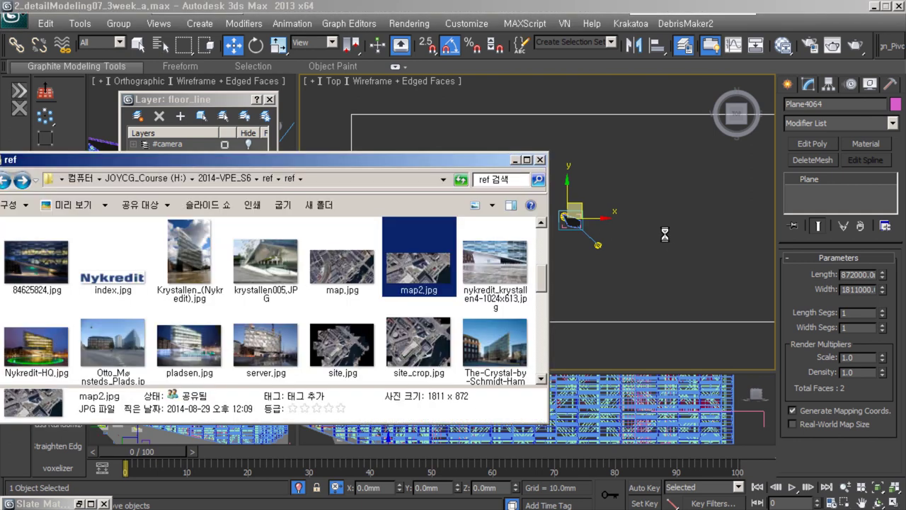
drag(439, 281, 602, 283)
scroll(538, 221, up, 4)
key(F3)
click(80, 24)
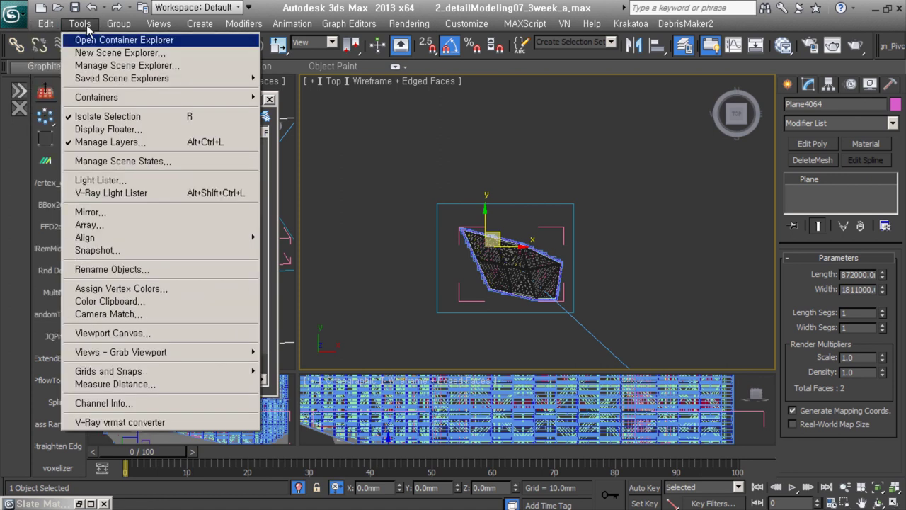
Display the map2.jpg photo on the plane and rotate it about -55° to match the building
click(234, 80)
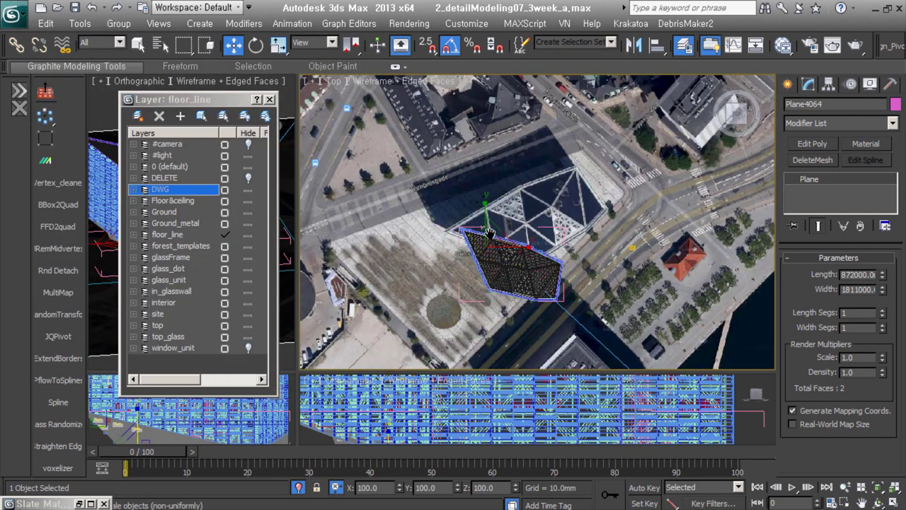
scroll(490, 233, up, 2)
key(e)
right_click(516, 194)
mouse_move(520, 209)
mouse_down()
mouse_move(516, 237)
mouse_move(496, 207)
mouse_move(481, 218)
mouse_move(473, 211)
mouse_up()
Move and scale the map plane so the photo underlays the building footprint
key(w)
right_click(487, 218)
click(521, 257)
key(w)
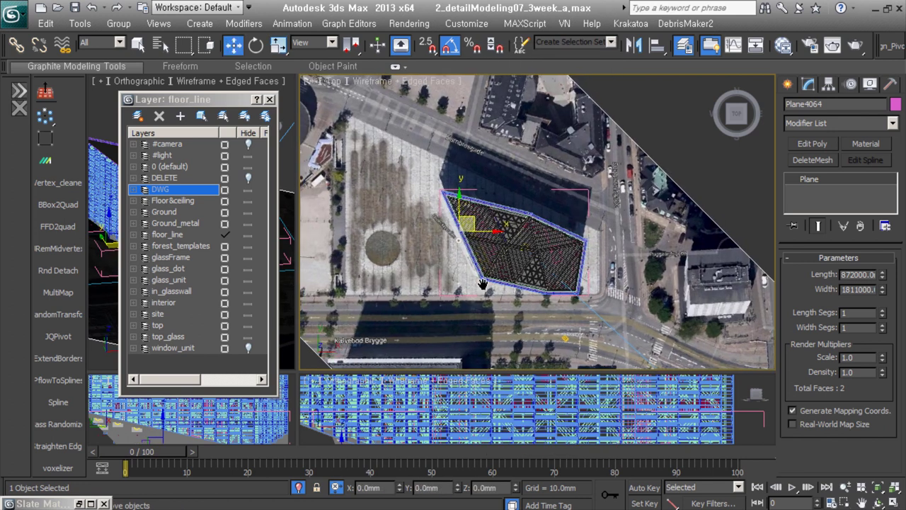
Bring up the spline Shapes category in the Create panel
click(787, 85)
scroll(669, 313, down, 2)
scroll(596, 273, up, 2)
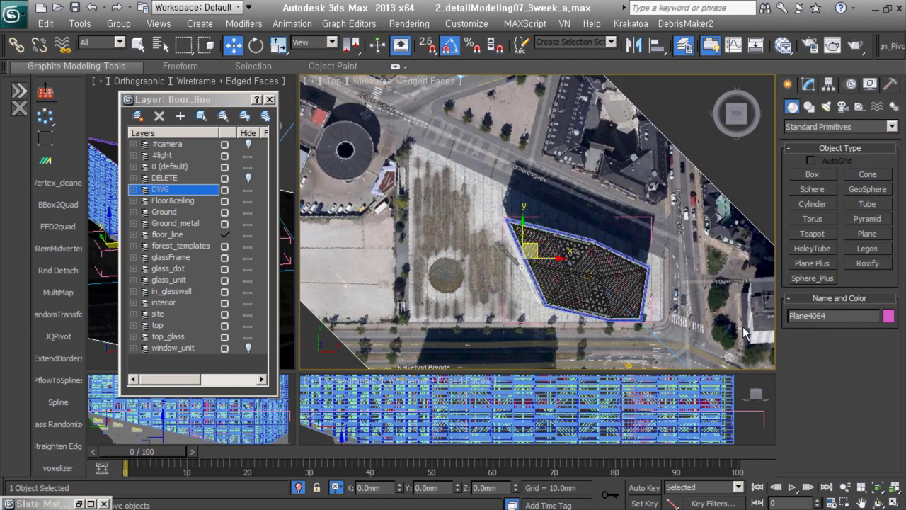
click(809, 106)
With Line active, shade the Top view Smooth+Highlights and fit the whole site plane in view
click(813, 186)
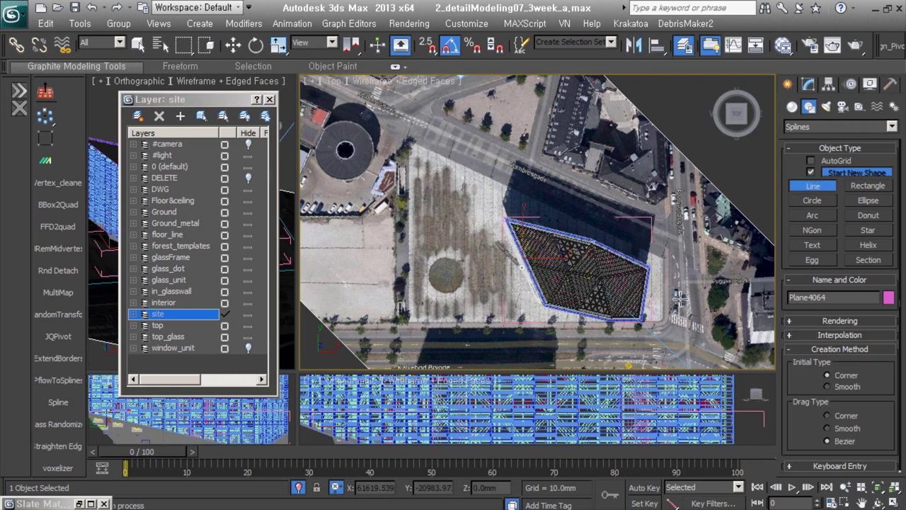
scroll(588, 283, up, 2)
key(F3)
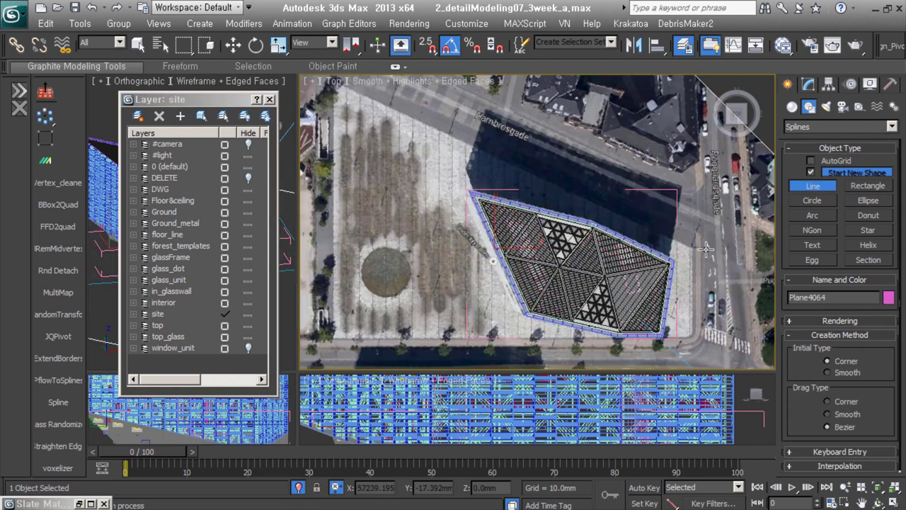
key(alt+q)
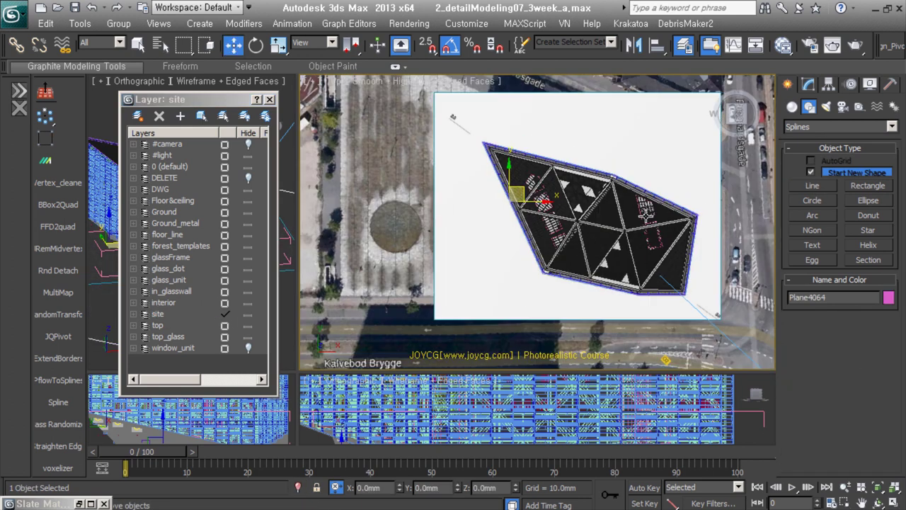
drag(294, 371, 374, 344)
scroll(538, 212, up, 3)
Trace Line025 from the building's corner along its edge
click(441, 145)
scroll(441, 146, down, 2)
mouse_move(491, 325)
middle_down()
mouse_move(491, 198)
mouse_move(553, 206)
middle_up()
scroll(553, 206, up, 3)
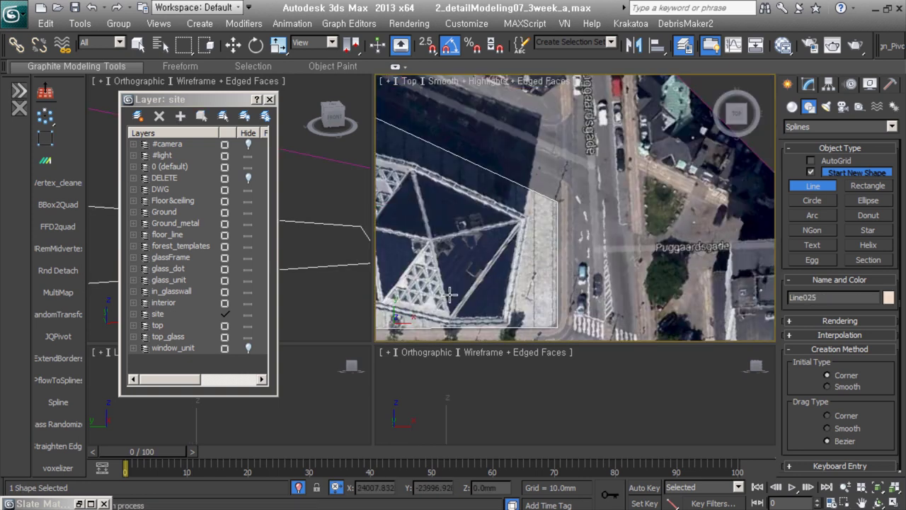
scroll(675, 187, up, 2)
right_click(627, 230)
Draw Circle002 over the round plaza patch and select it for moving
scroll(627, 230, down, 4)
middle_drag(495, 212, 566, 212)
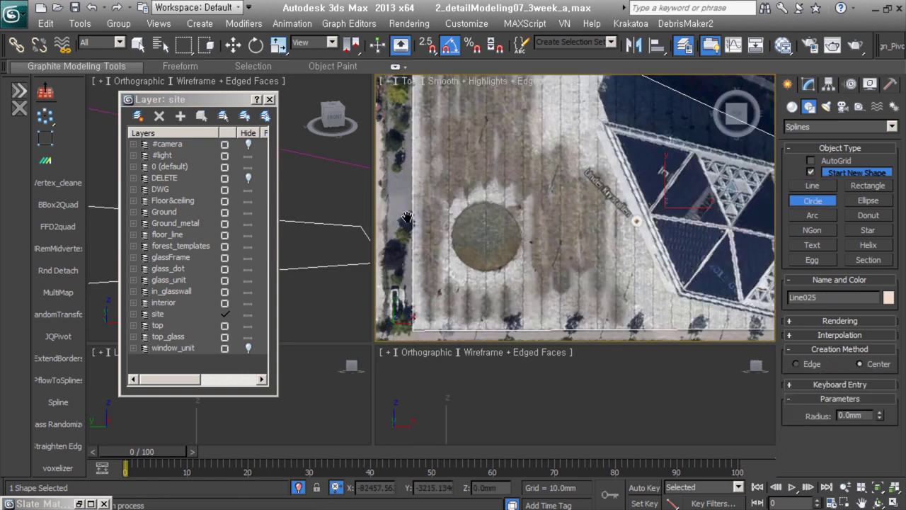
scroll(488, 234, up, 3)
key(w)
click(516, 221)
scroll(516, 222, down, 2)
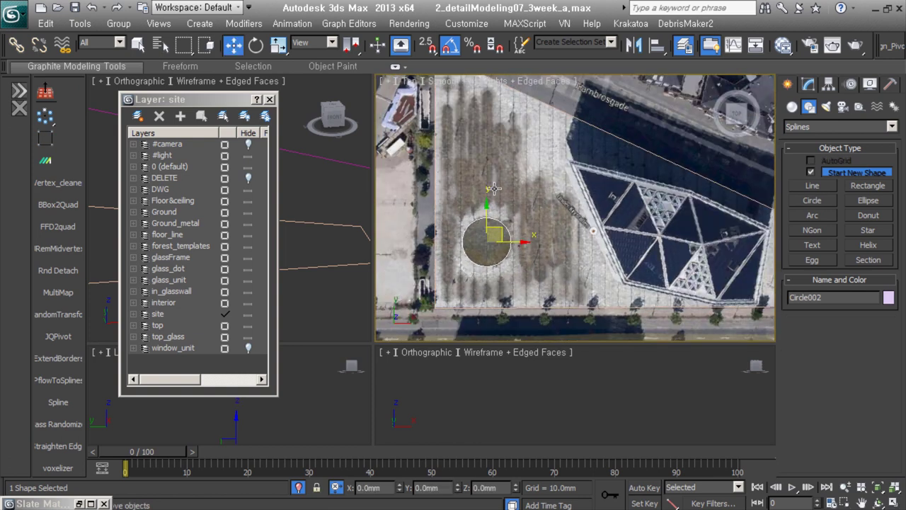
middle_drag(663, 265, 701, 269)
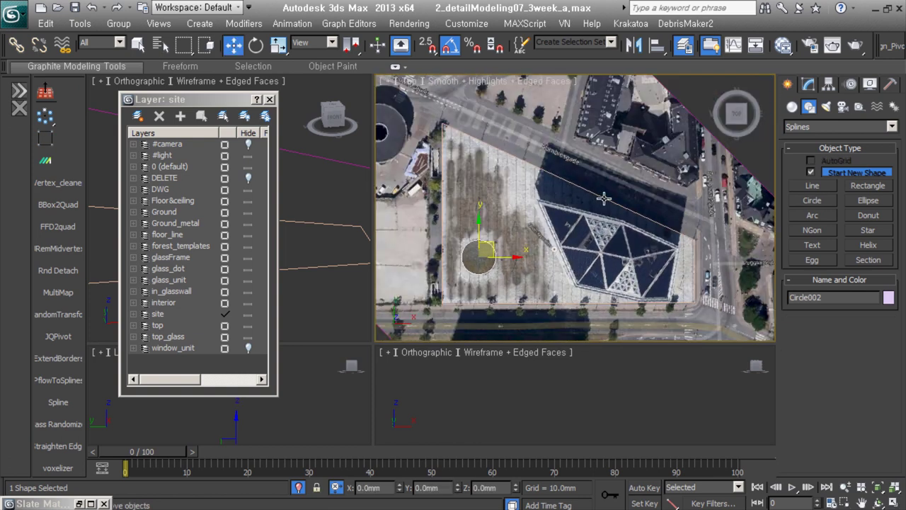